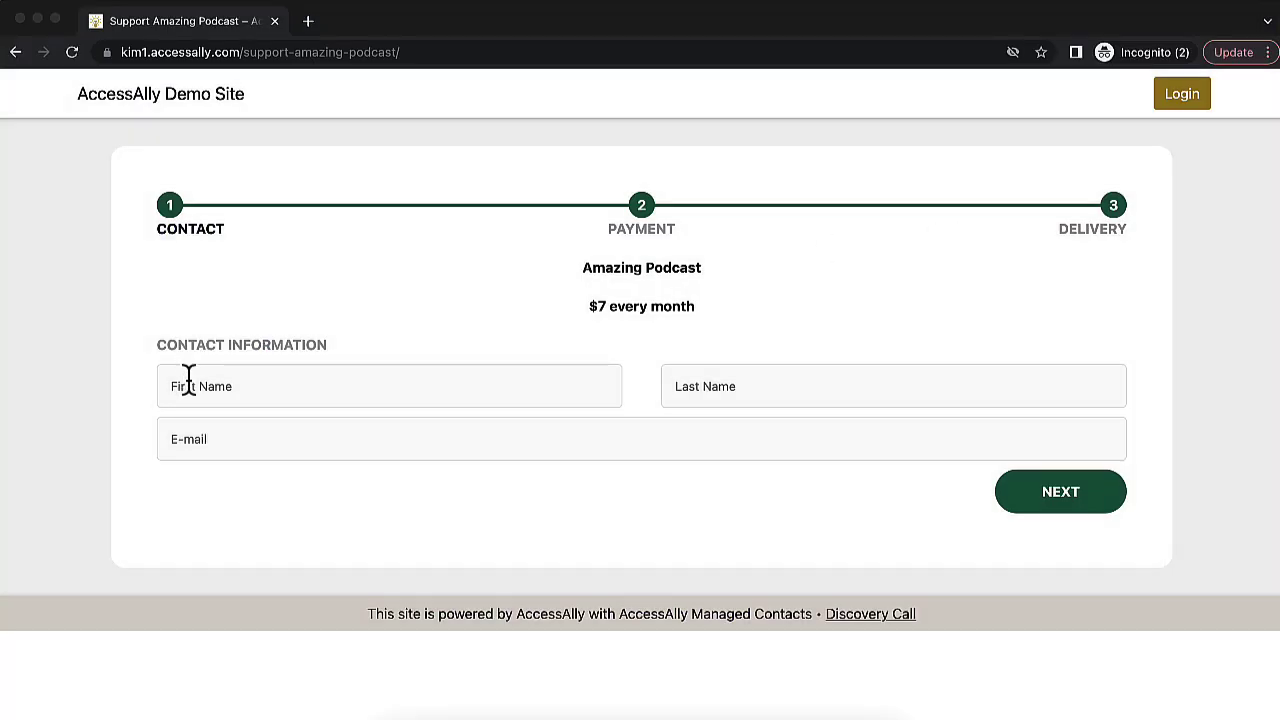
# Enter the buyer's first and last name on the Amazing Podcast checkout
pyautogui.click(240, 386)
pyautogui.press('Tab')
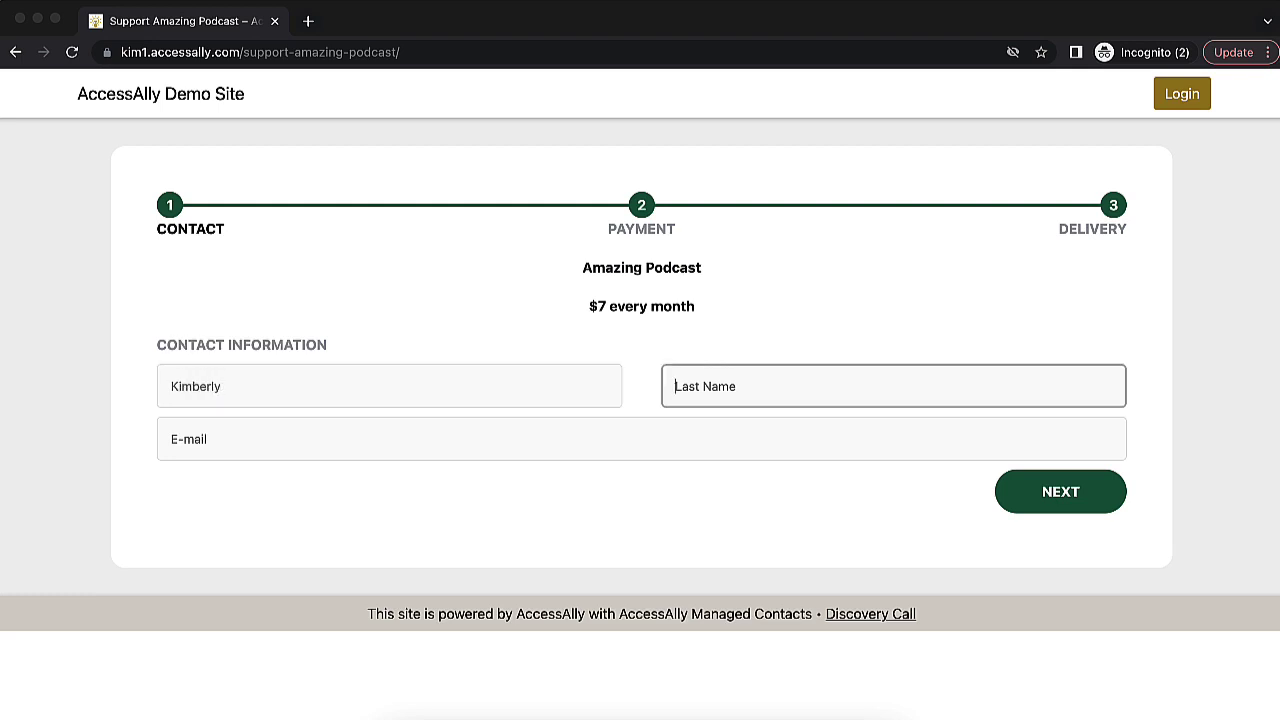
pyautogui.press('Tab')
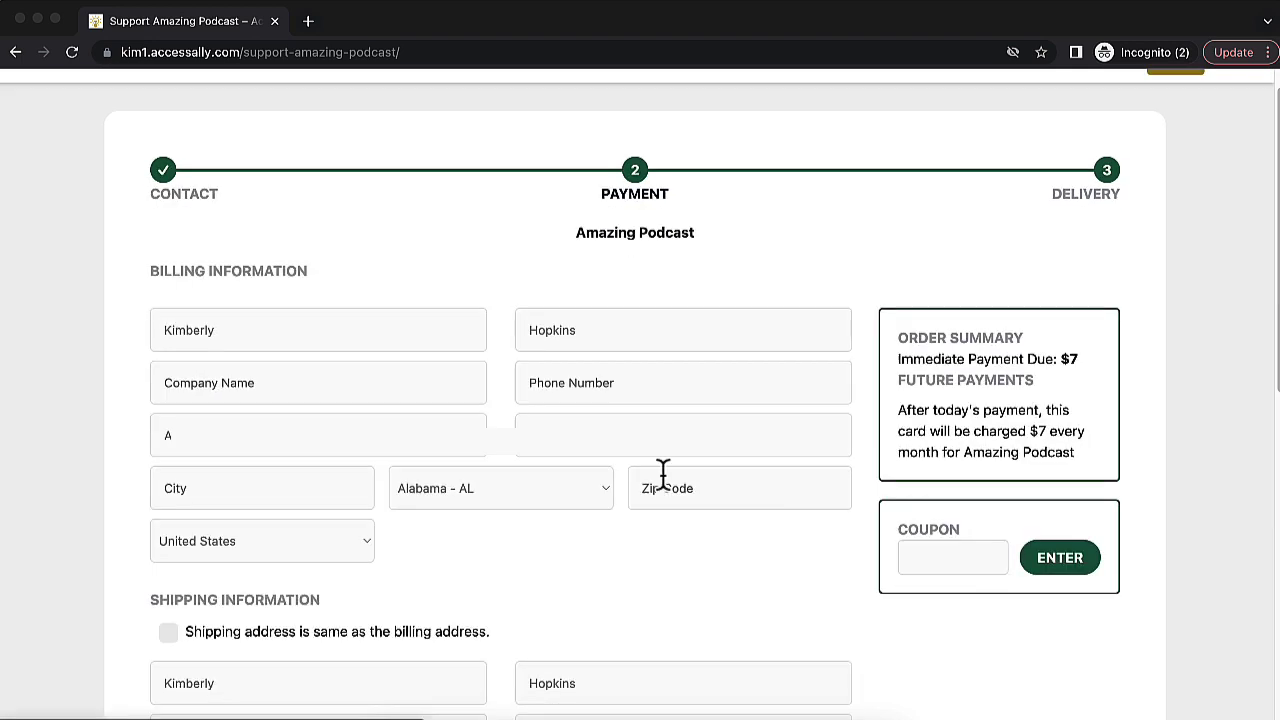
# Fill in the billing phone number, street address, city, state and zip code
pyautogui.click(683, 382)
pyautogui.write('999-012-1234')
pyautogui.press('Tab')
pyautogui.write('1234 Main Street')
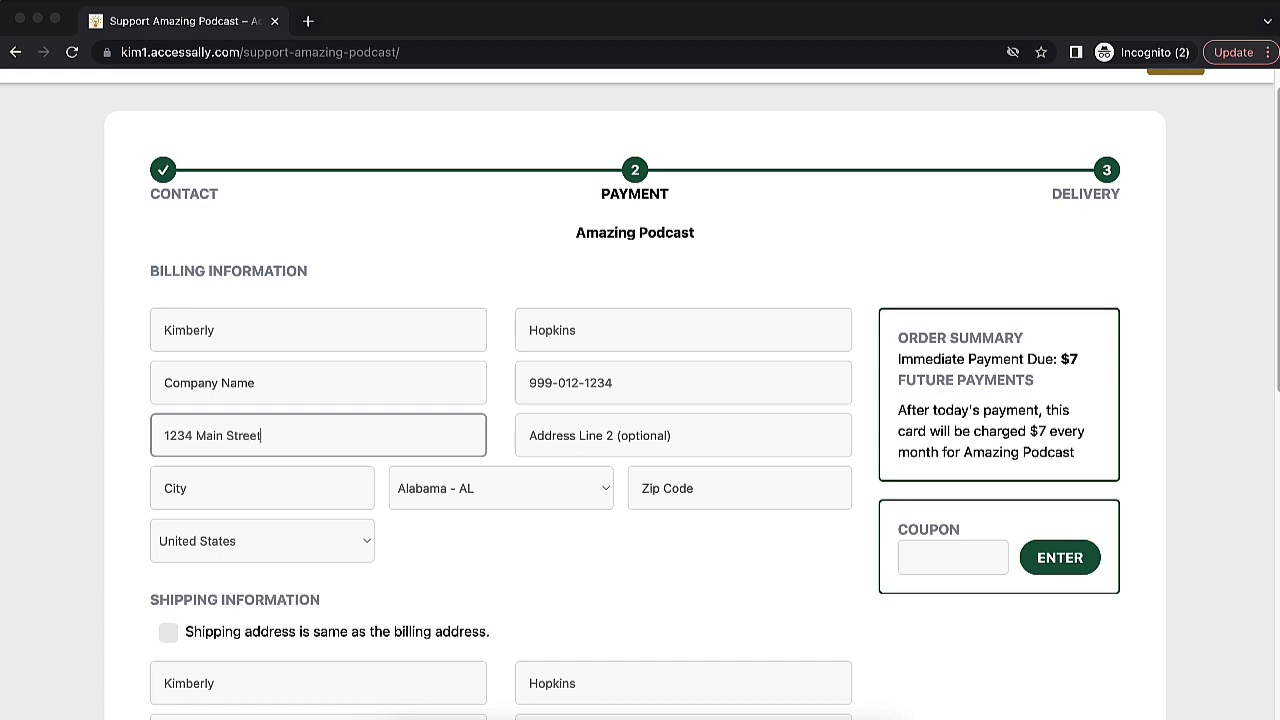
pyautogui.press('Tab')
pyautogui.write('Savannah')
pyautogui.press('Tab')
pyautogui.press('g')
pyautogui.press('Tab')
pyautogui.write('12345')
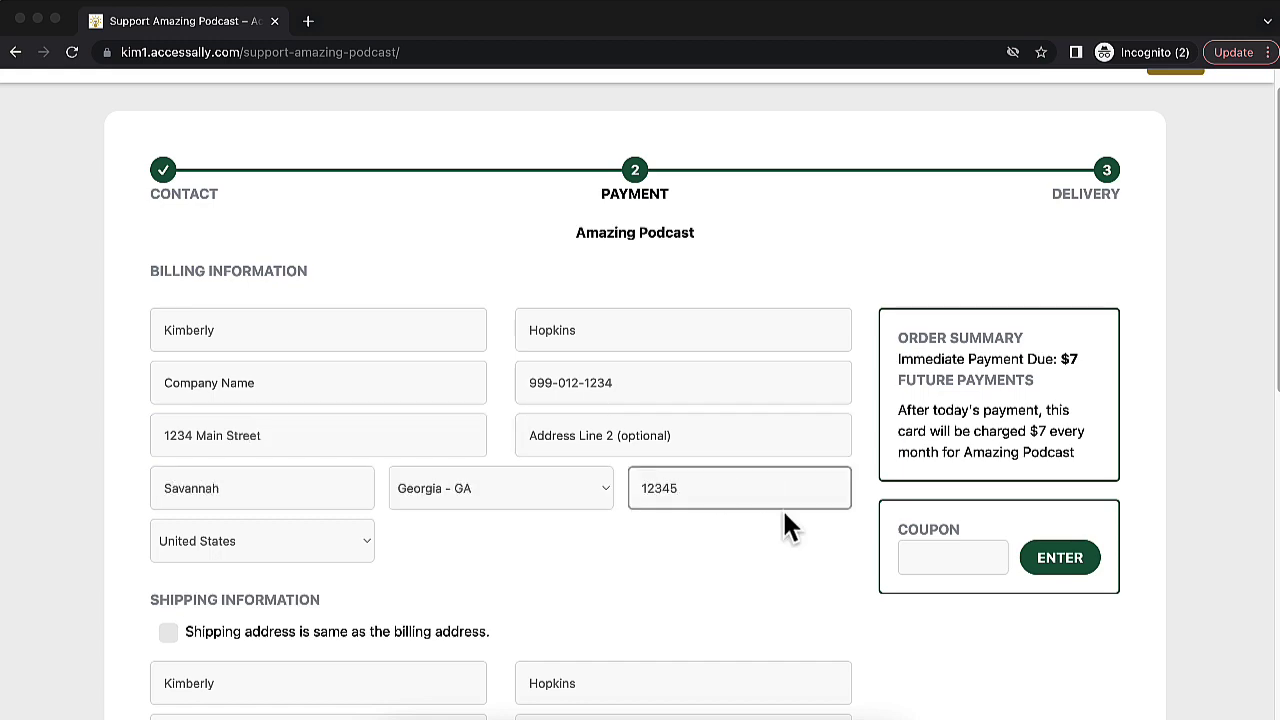
# Use billing address for shipping, enter the card details, accept the terms and pay
pyautogui.scroll(-5, 782, 508)
pyautogui.click(166, 246)
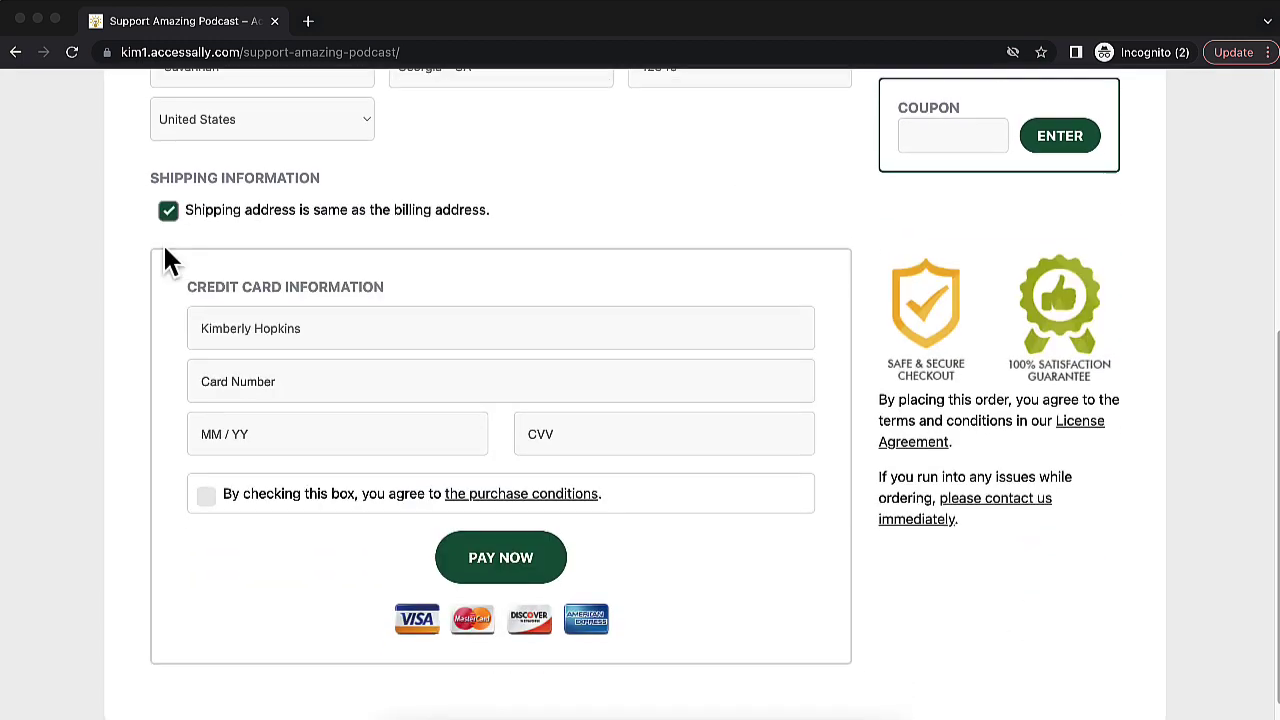
pyautogui.scroll(-1, 163, 251)
pyautogui.click(306, 329)
pyautogui.write('4242 4242 4242 42421026')
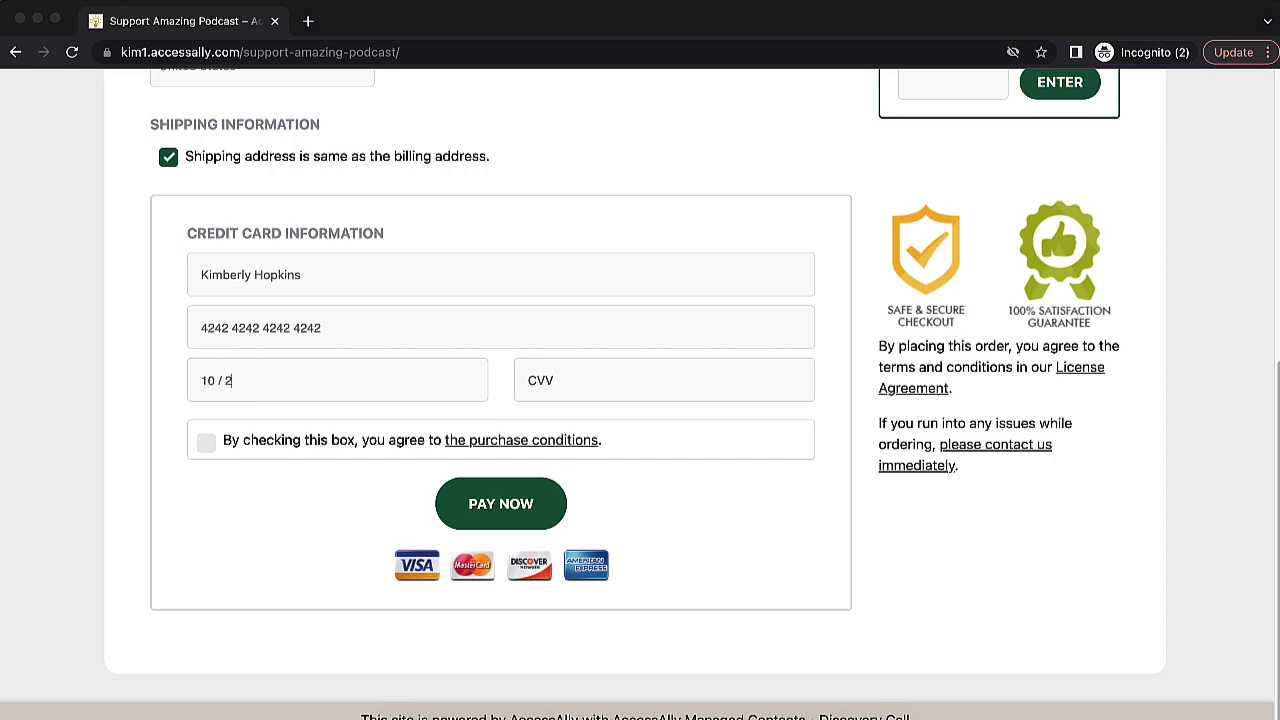
pyautogui.write('123')
pyautogui.click(206, 441)
pyautogui.click(501, 506)
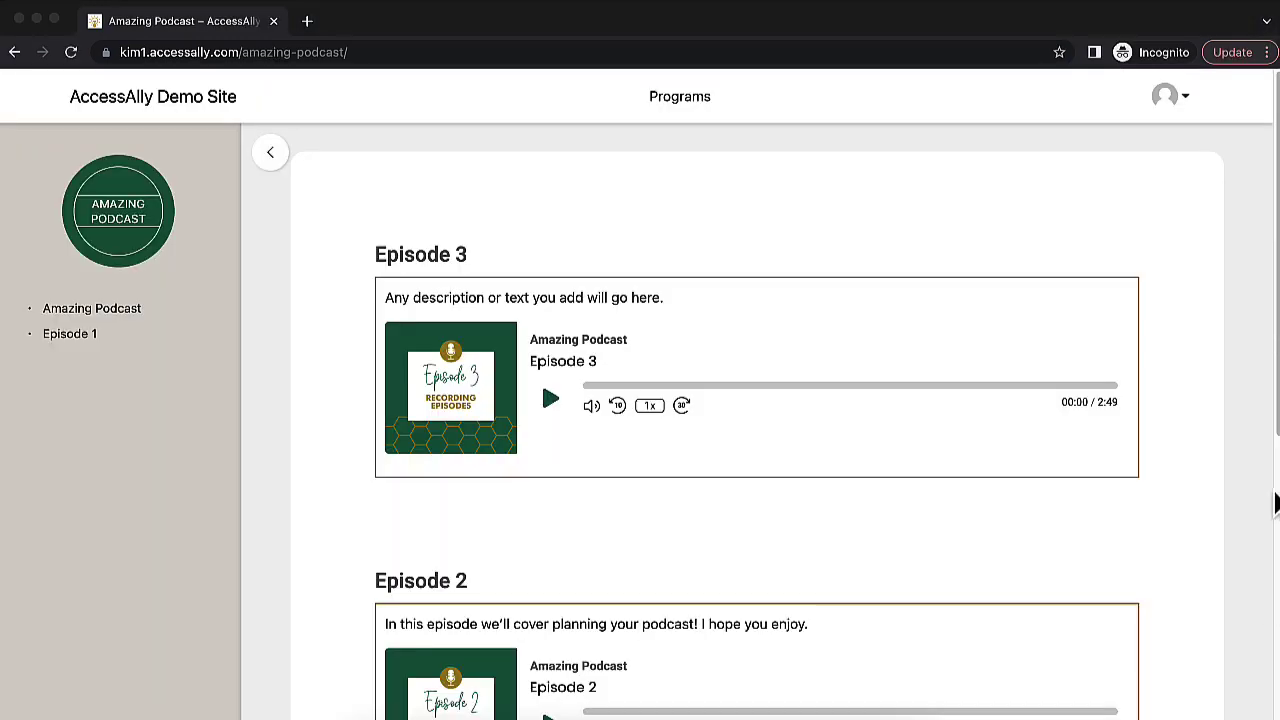
# Scroll down the Amazing Podcast member page to view Episodes 3, 2 and 1
pyautogui.moveTo(1276, 424); pyautogui.dragTo(1276, 711)
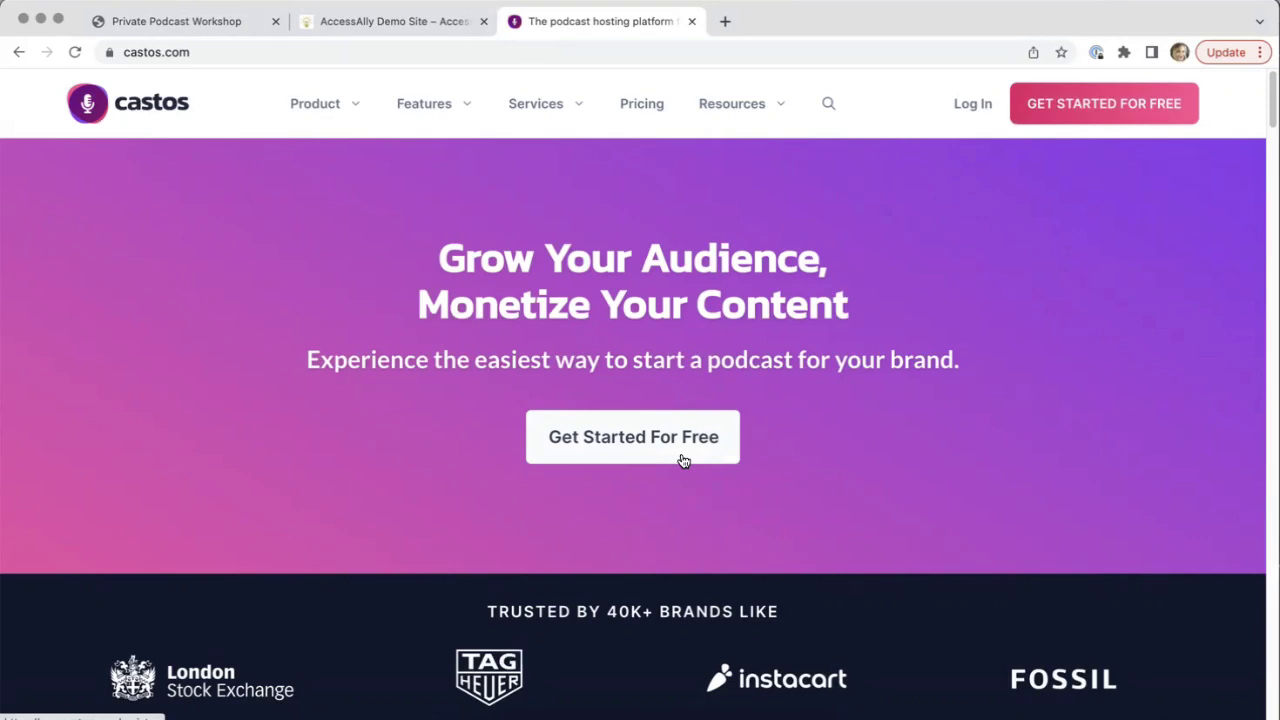
# Open Castos's free 14-day trial sign-up page, then move to Canva's homepage
pyautogui.click(683, 460)
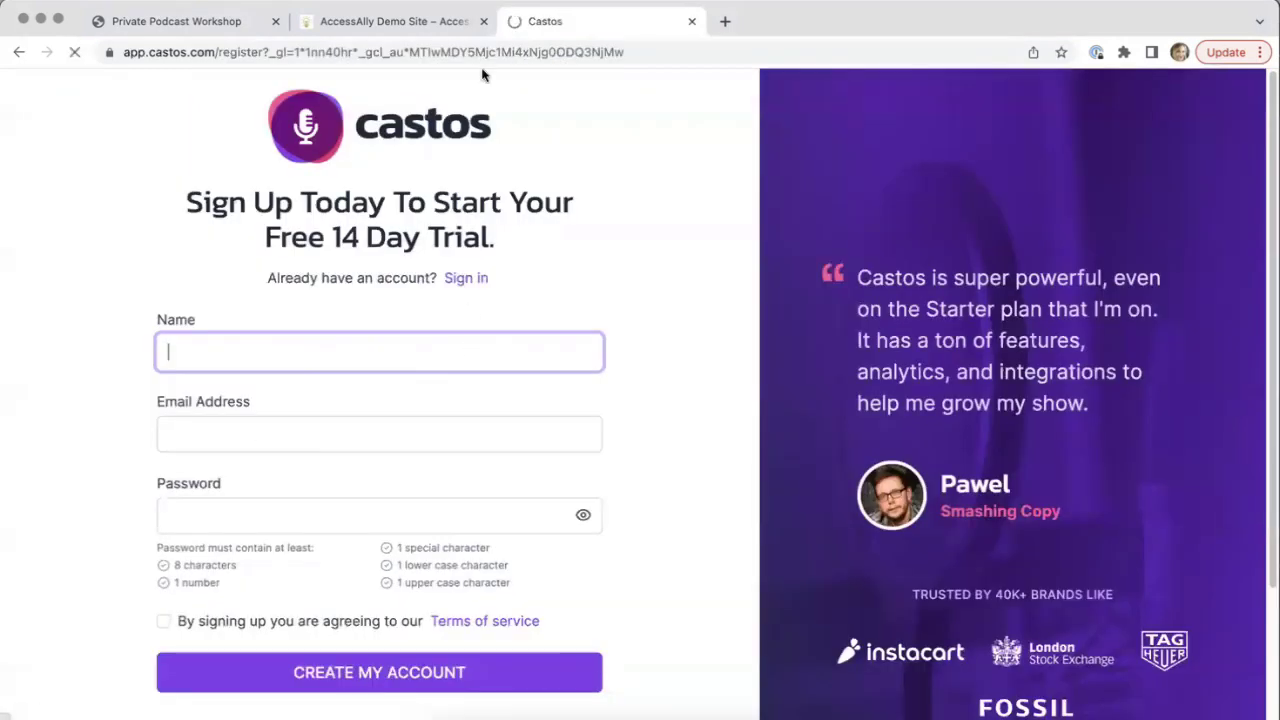
pyautogui.click(605, 178)
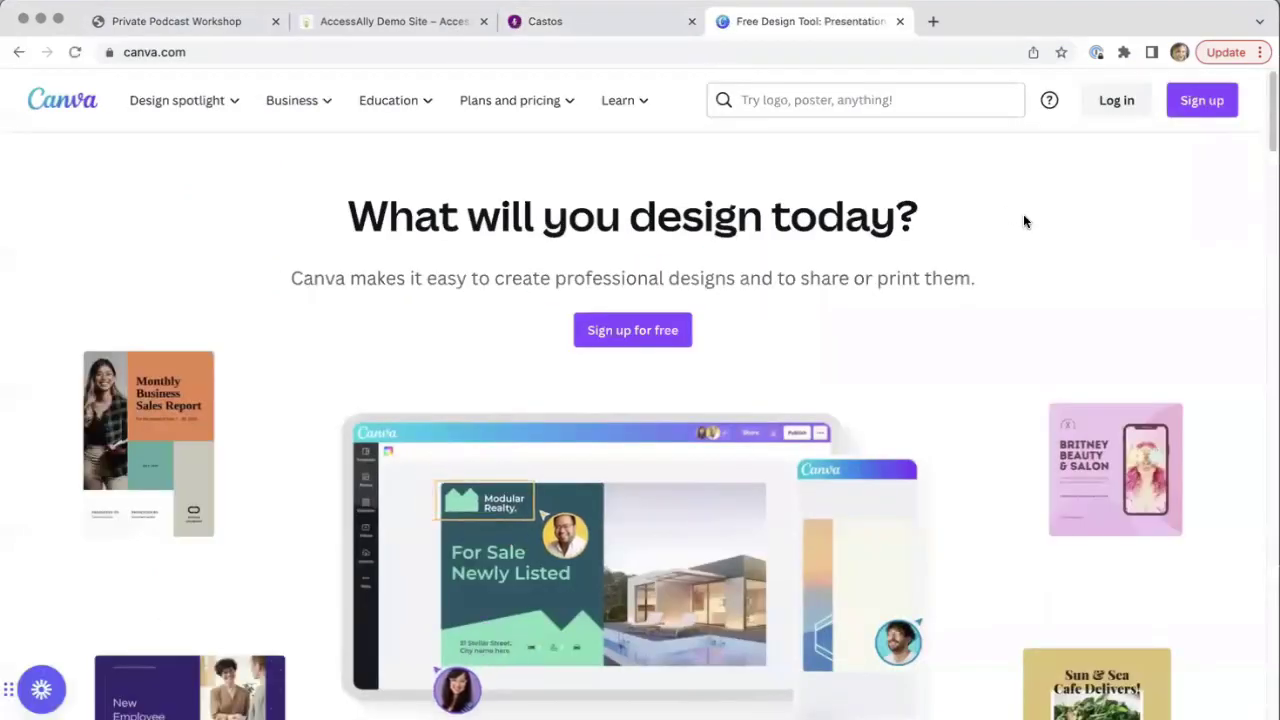
# Scroll down through Canva's ready-made designs and plans, then back to the top
pyautogui.scroll(-1, 1027, 222)
pyautogui.scroll(-7, 1027, 222)
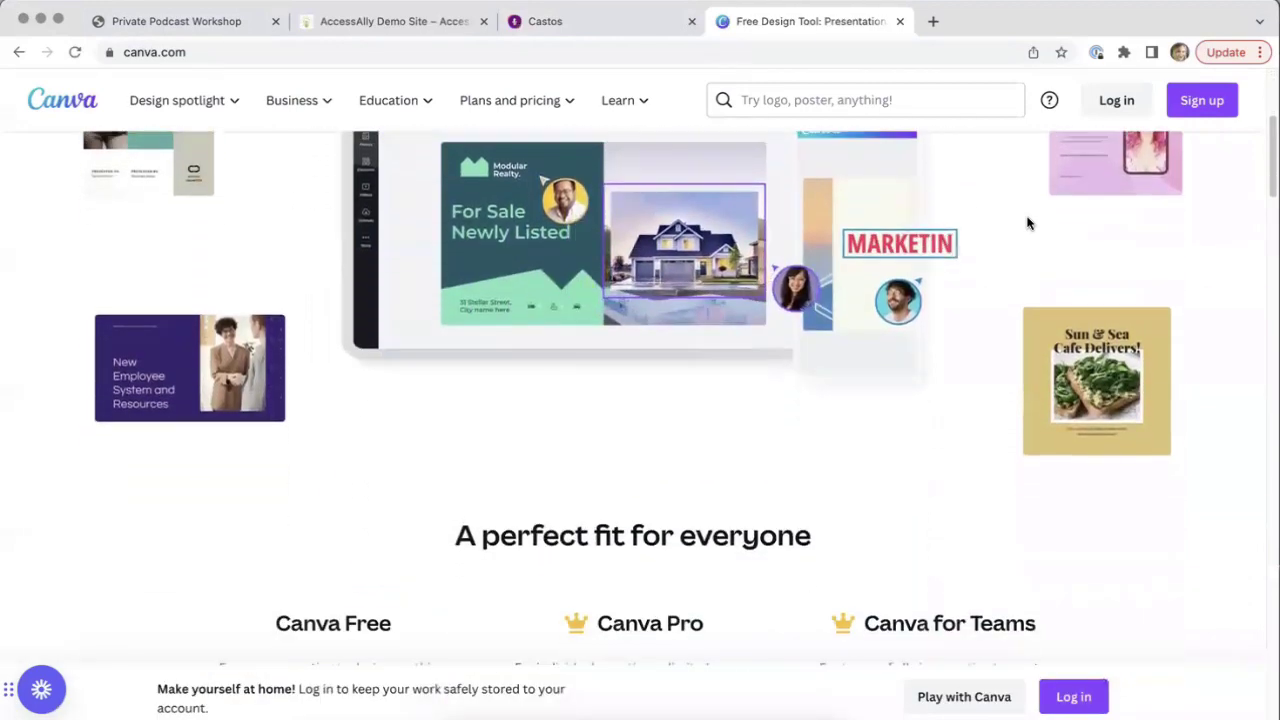
pyautogui.scroll(-8, 1027, 222)
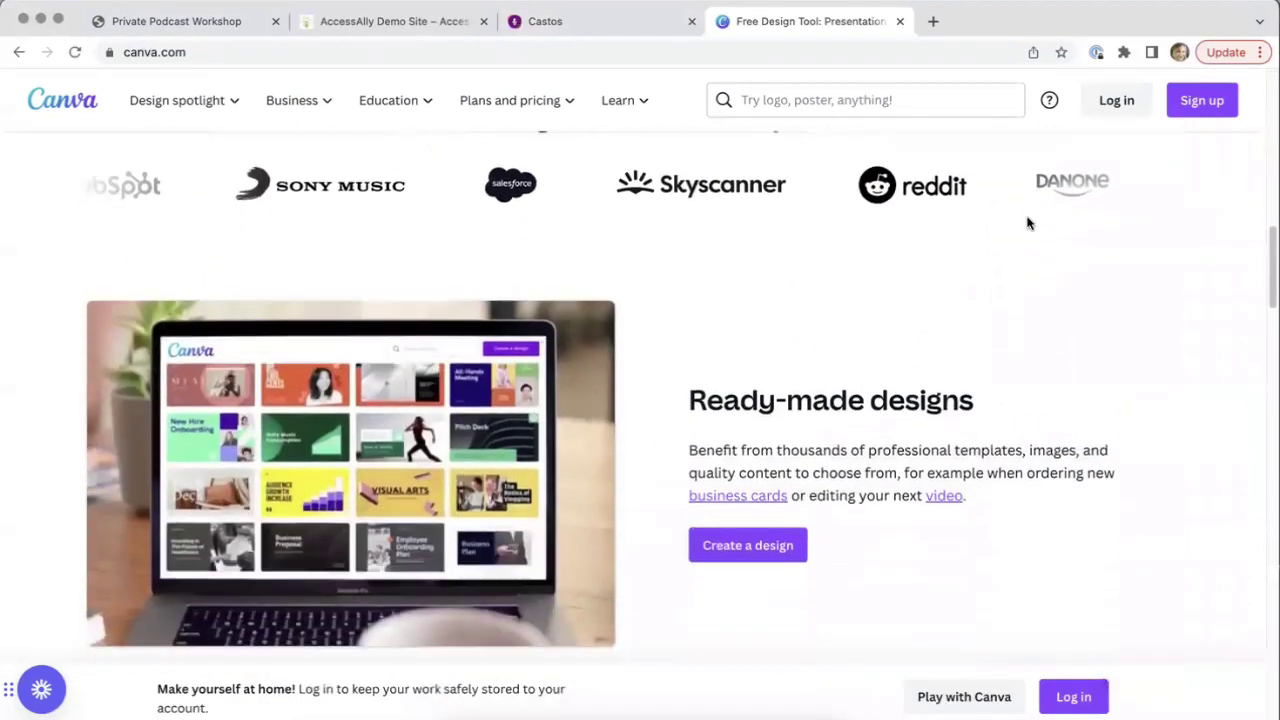
pyautogui.scroll(6, 1027, 222)
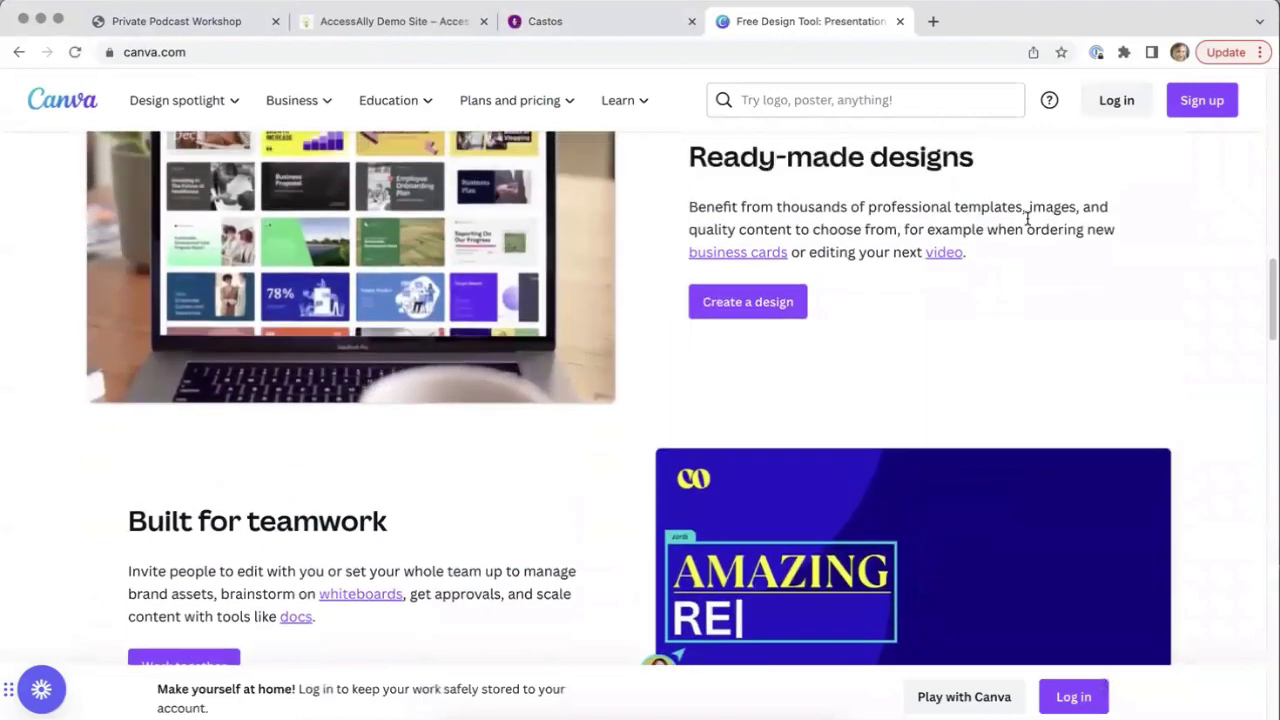
pyautogui.scroll(8, 1027, 222)
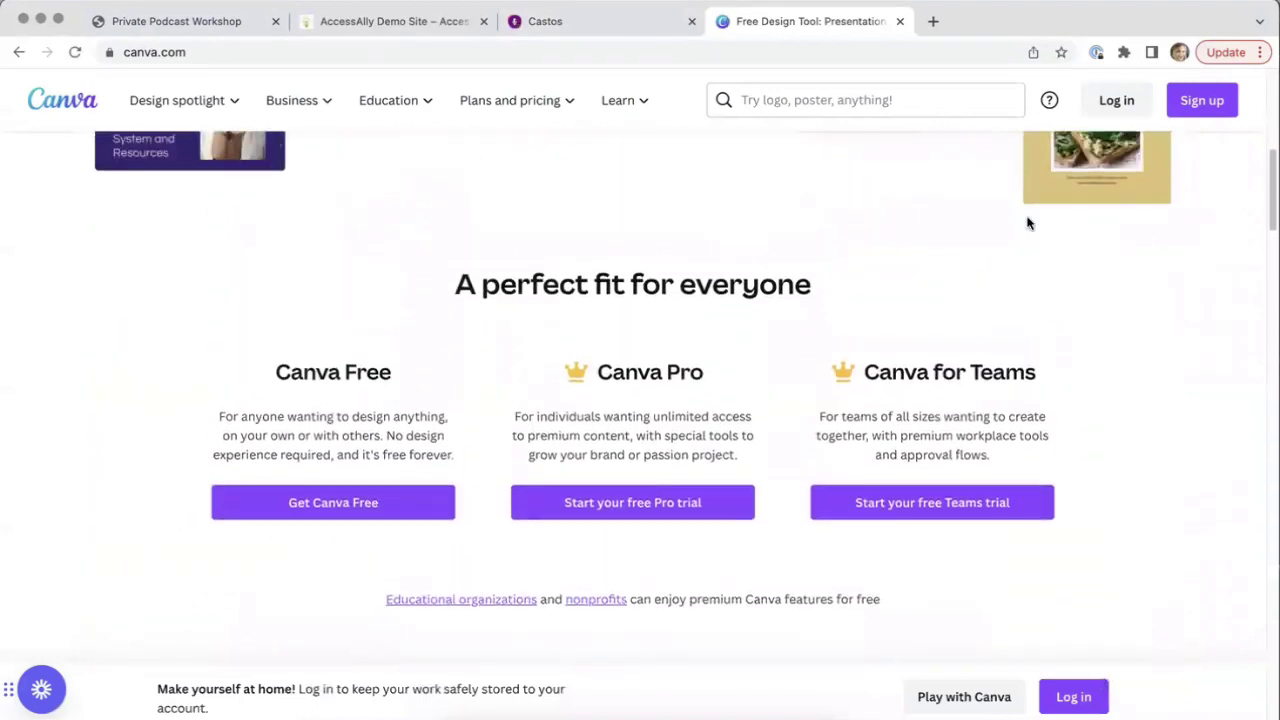
pyautogui.scroll(2, 1027, 222)
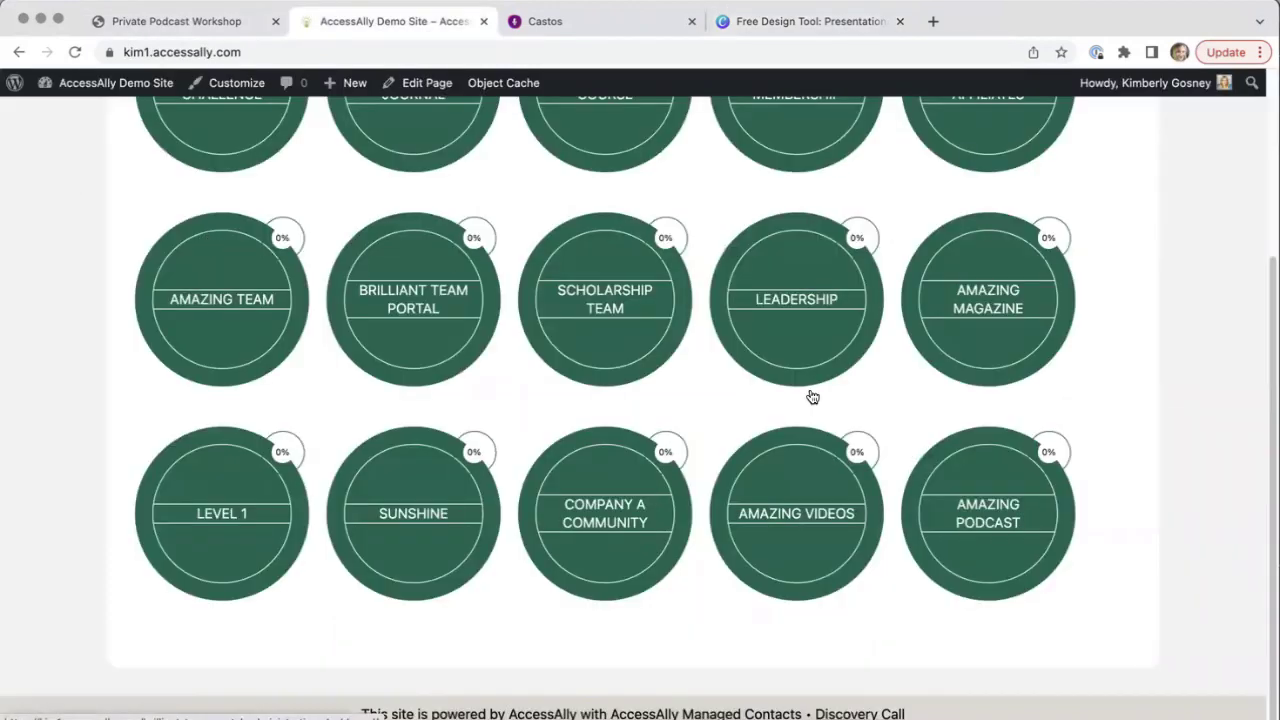
# Open the Amazing Podcast program and scroll down to the Episode 1 heading
pyautogui.click(1010, 517)
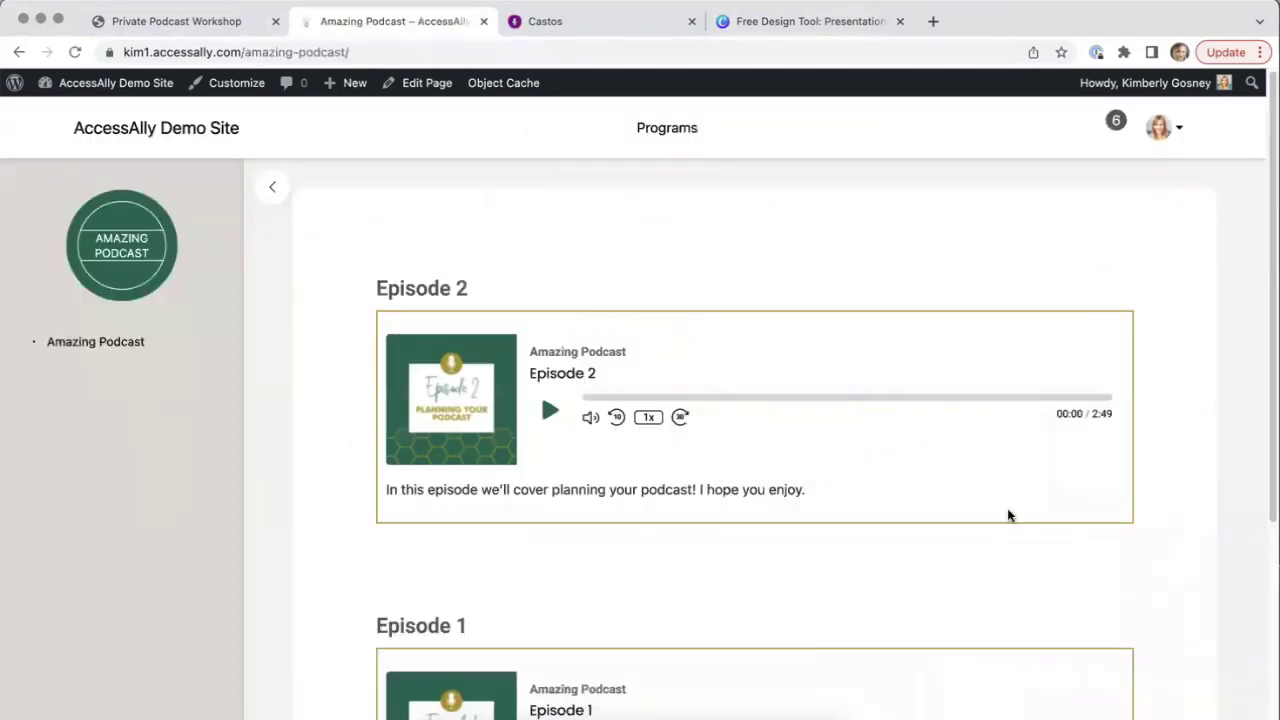
pyautogui.scroll(-2, 1217, 475)
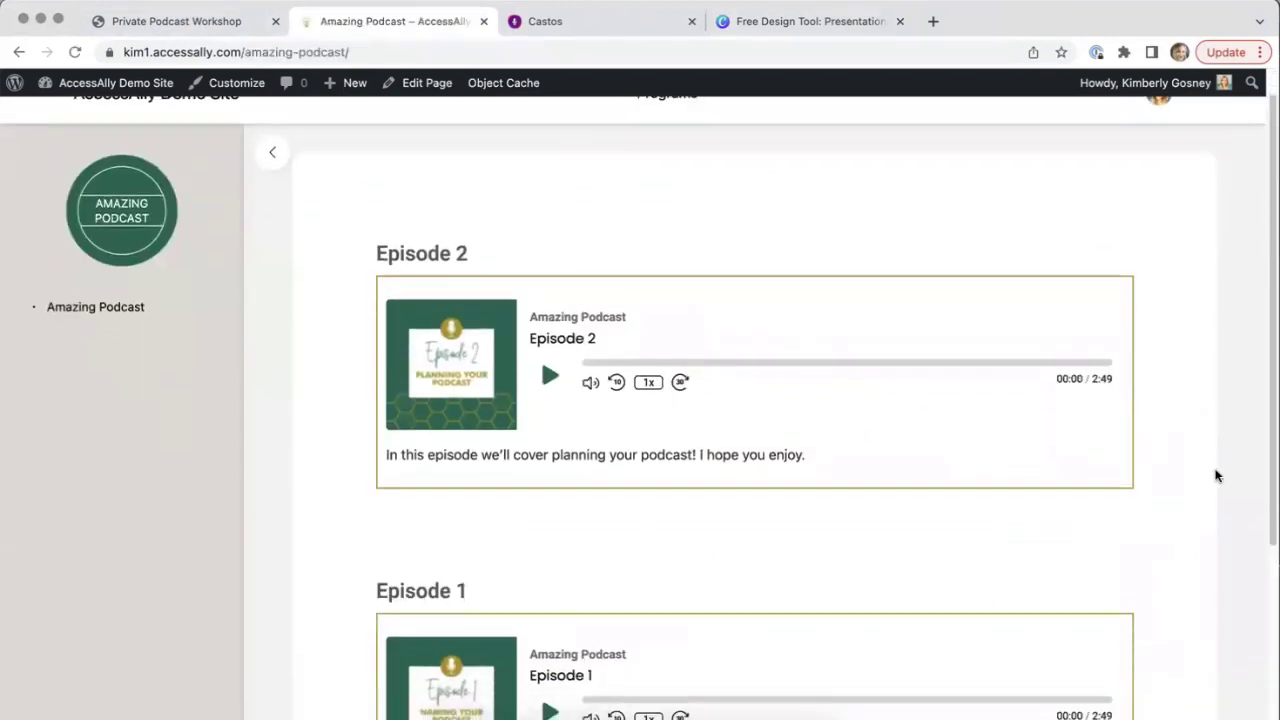
pyautogui.scroll(-4, 1217, 475)
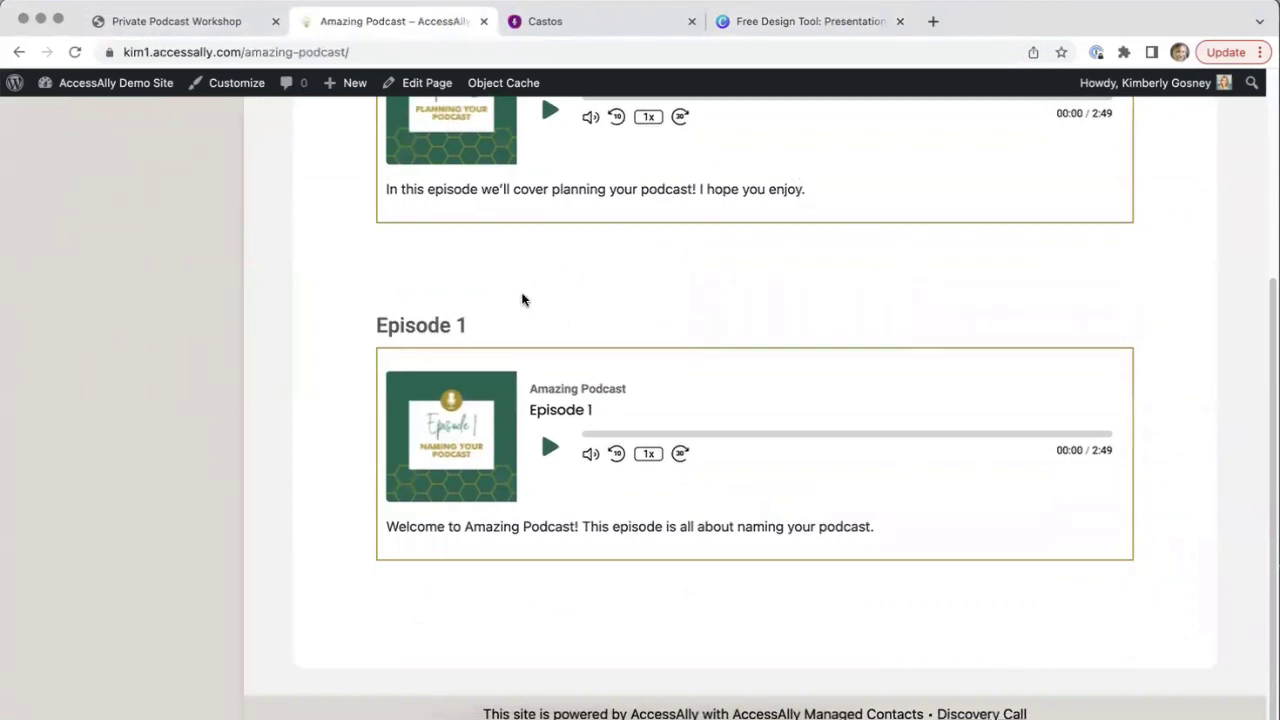
pyautogui.moveTo(473, 328); pyautogui.dragTo(371, 334)
pyautogui.click(360, 391)
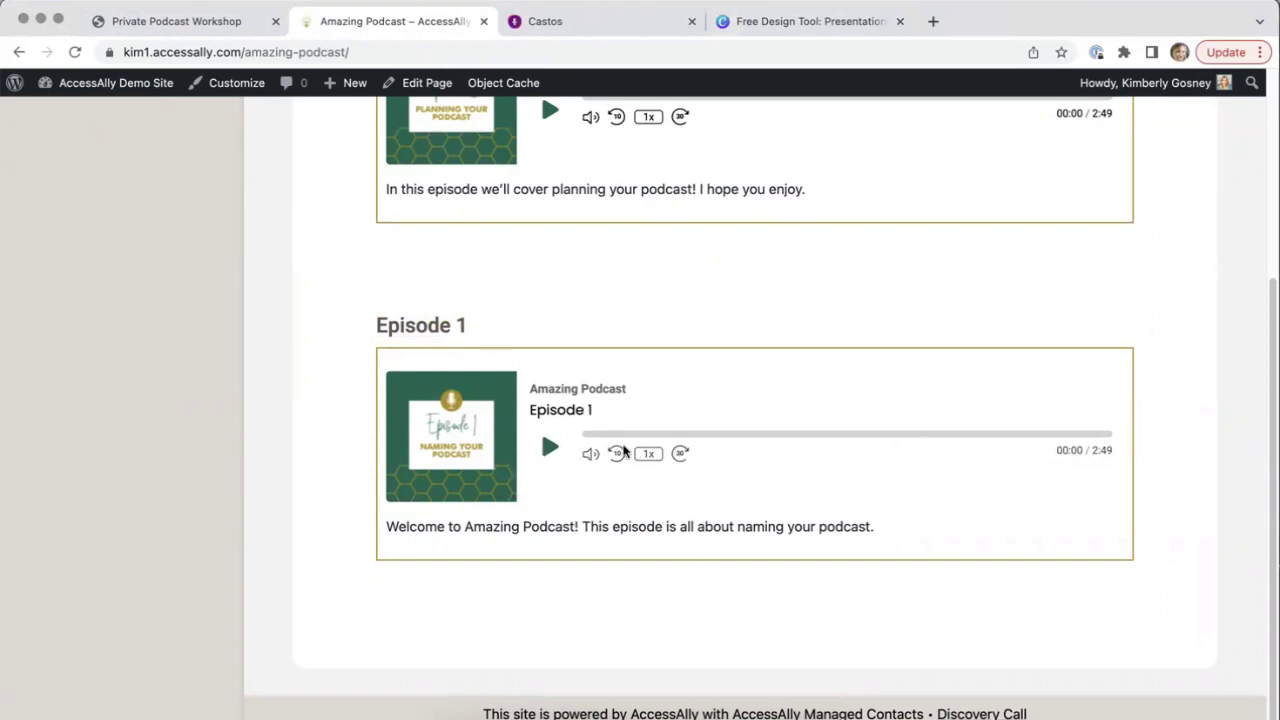
# Mute Episode 1 and play a few seconds before pausing it
pyautogui.click(590, 453)
pyautogui.click(549, 447)
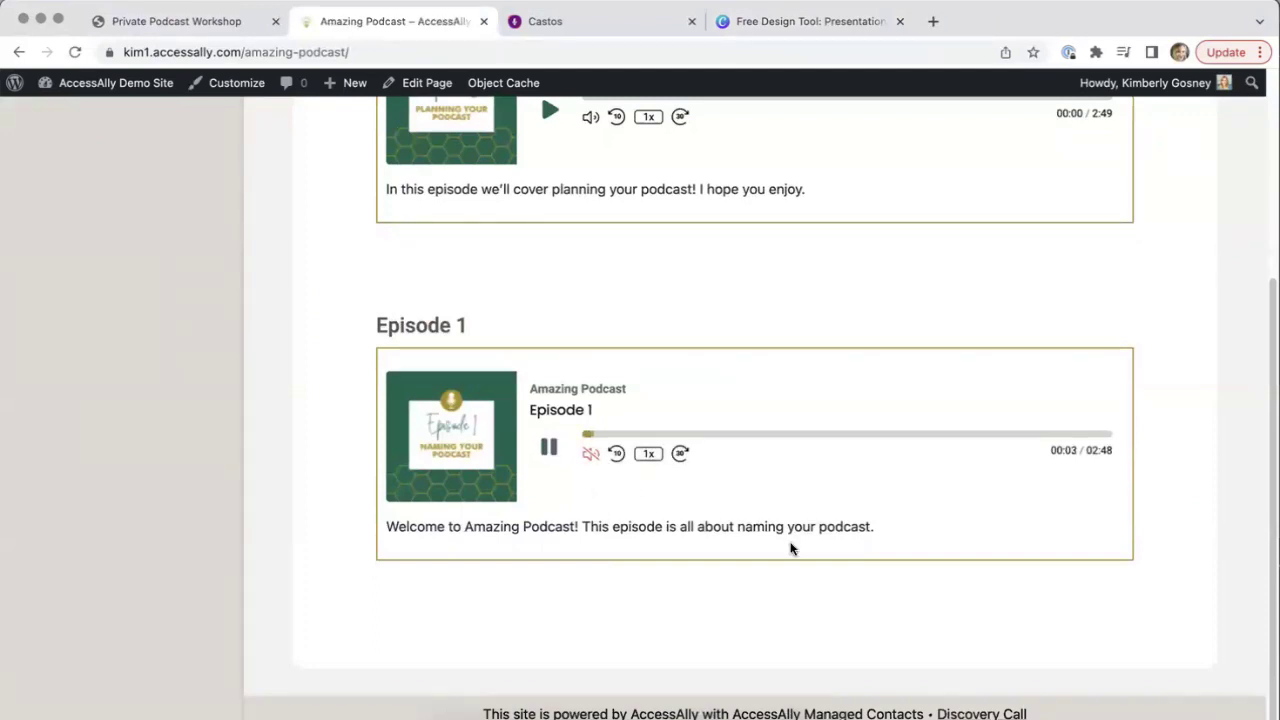
pyautogui.click(549, 447)
pyautogui.tripleClick(609, 528)
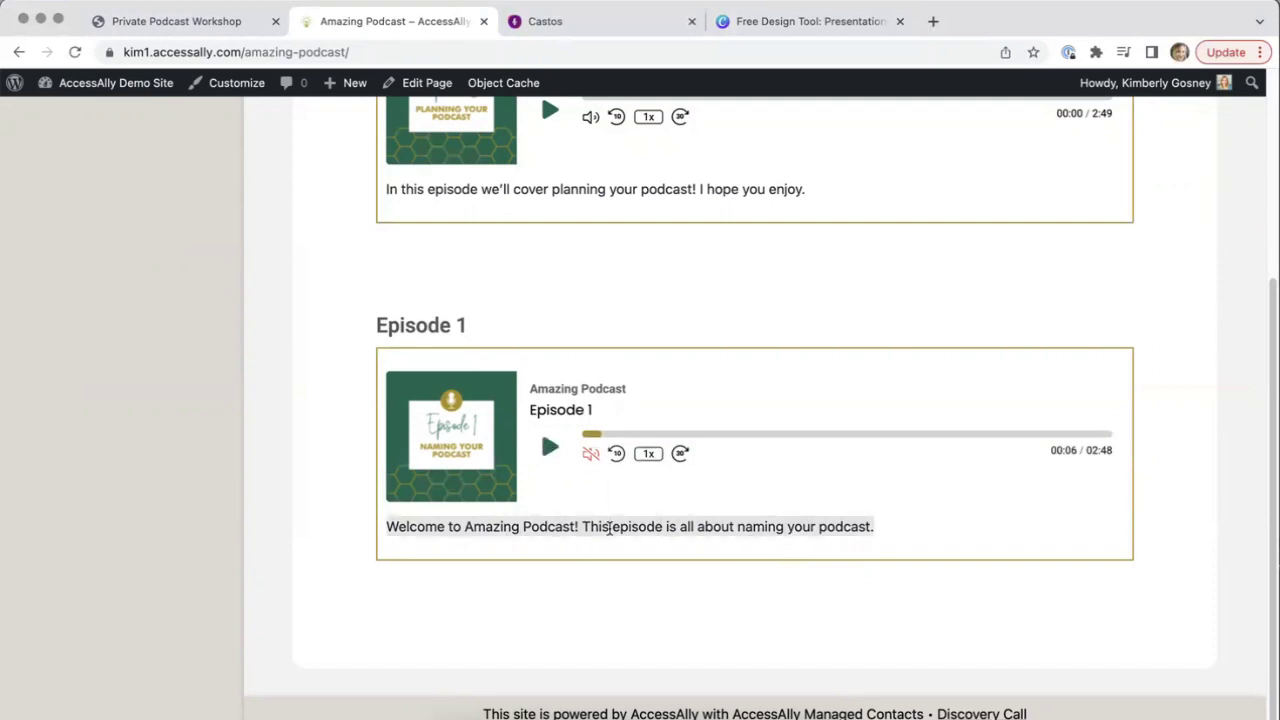
pyautogui.click(649, 618)
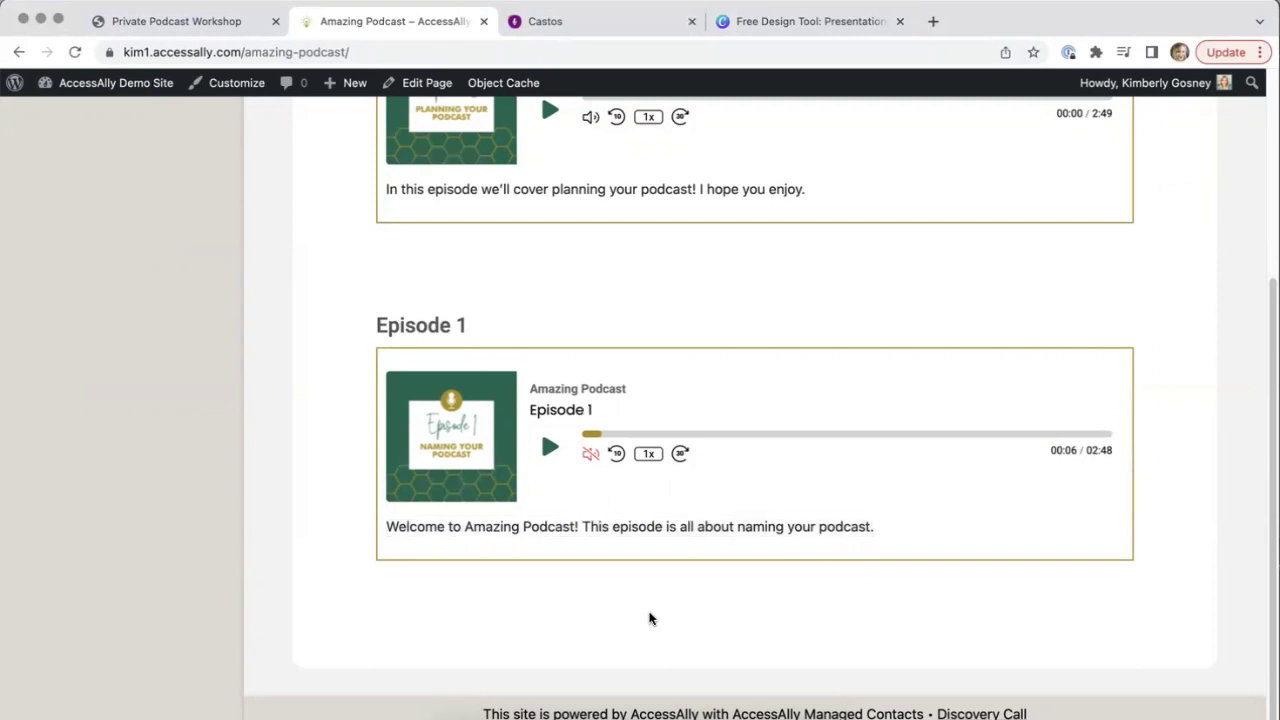
# Go to the site's WordPress admin dashboard from the admin bar
pyautogui.scroll(5, 1251, 289)
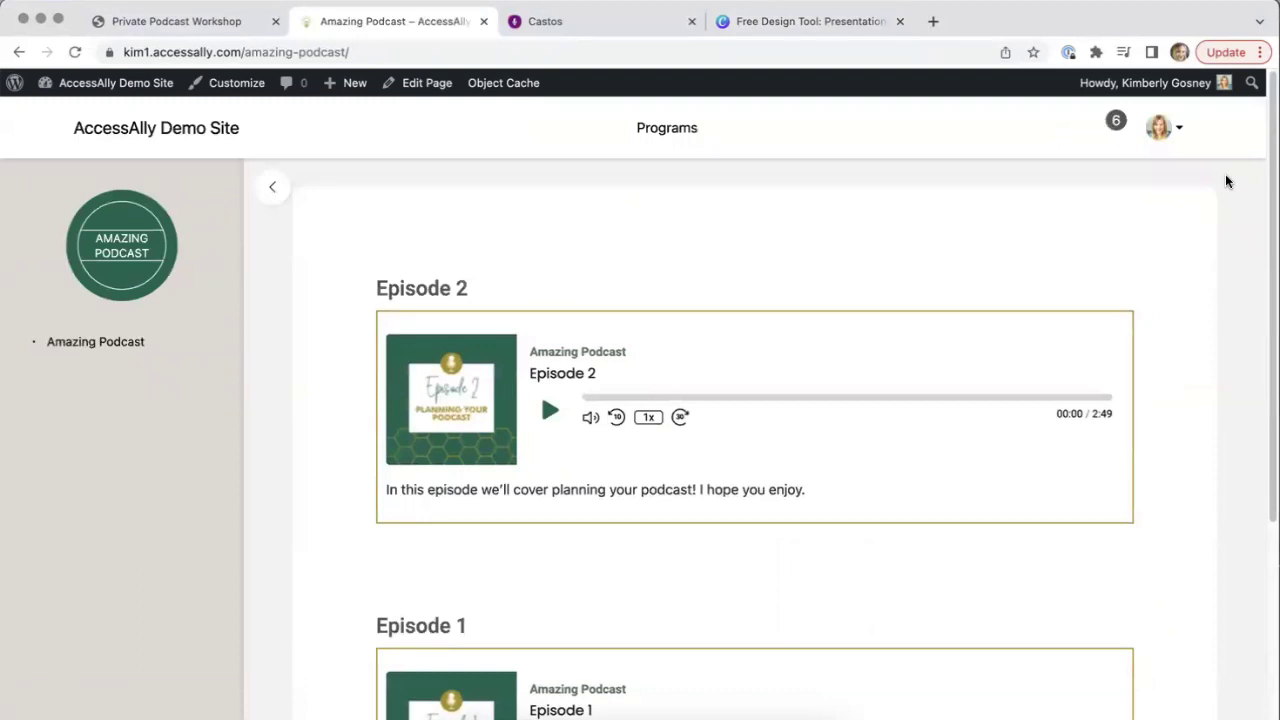
pyautogui.moveTo(100, 83)
pyautogui.click(92, 114)
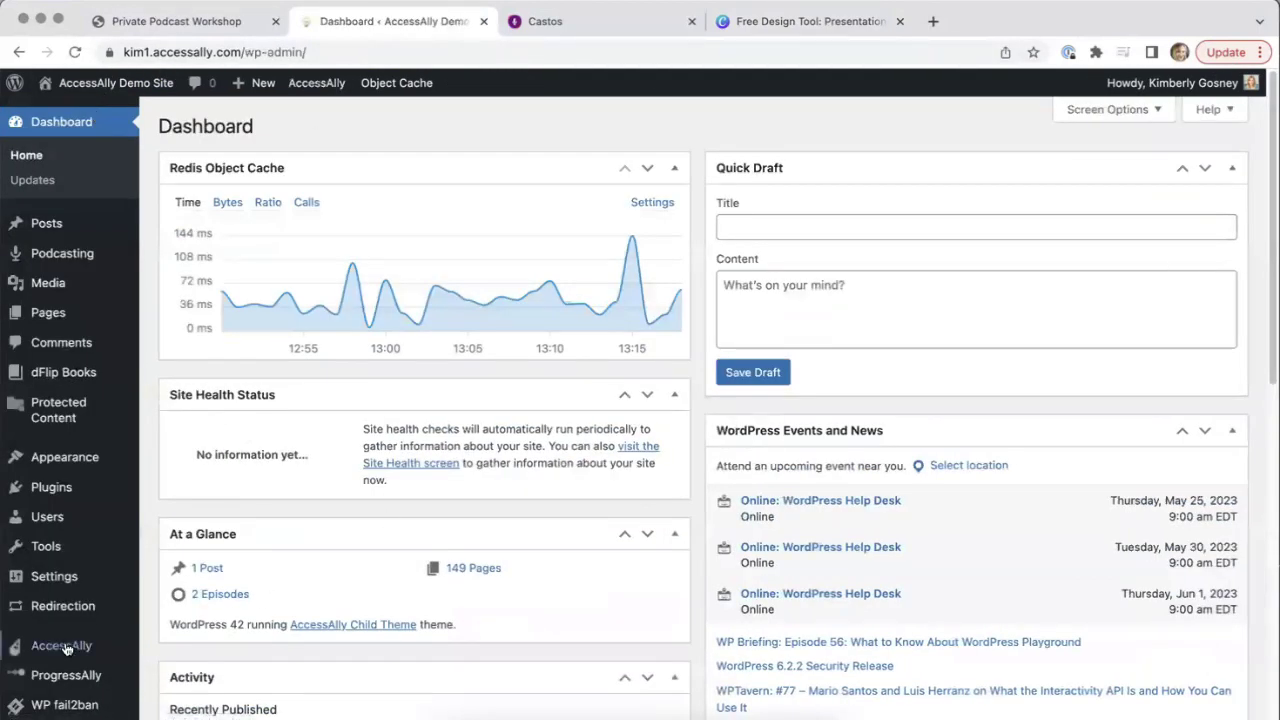
# Open AccessAlly's Offerings list and preview the Membership Program template without creating an offering
pyautogui.moveTo(64, 648)
pyautogui.click(202, 468)
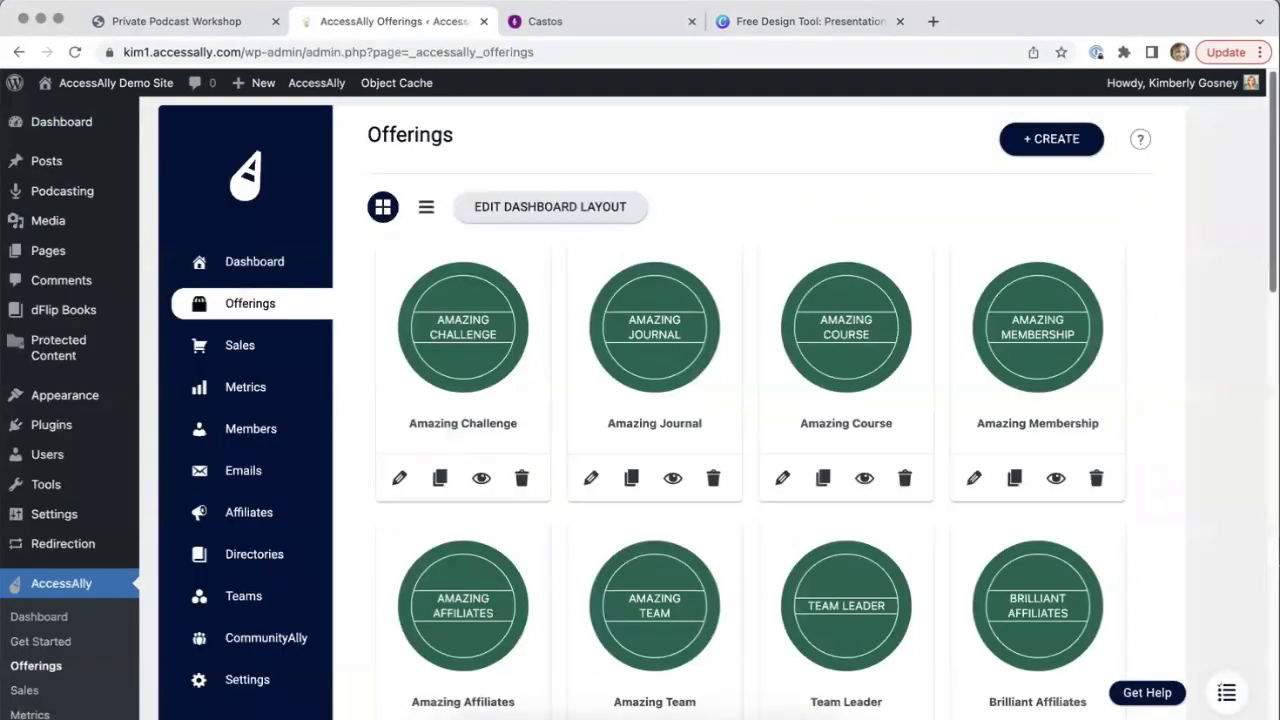
pyautogui.scroll(-12, 750, 400)
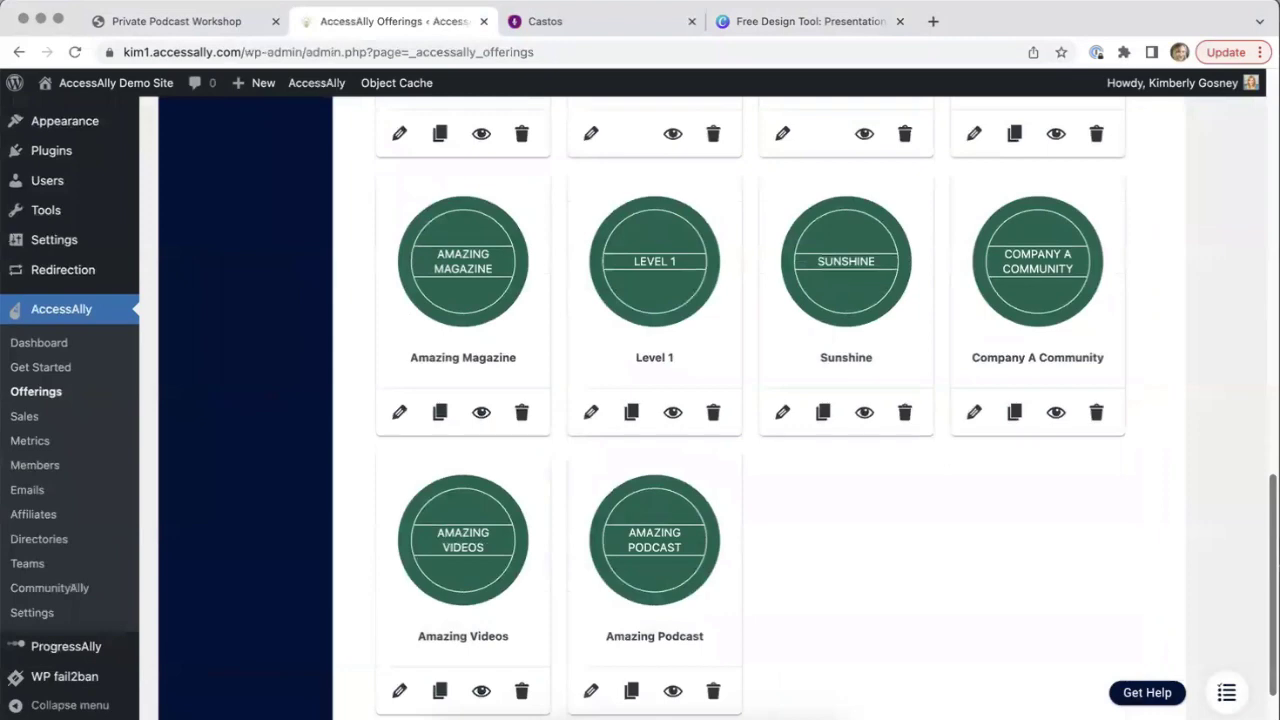
pyautogui.scroll(12, 750, 400)
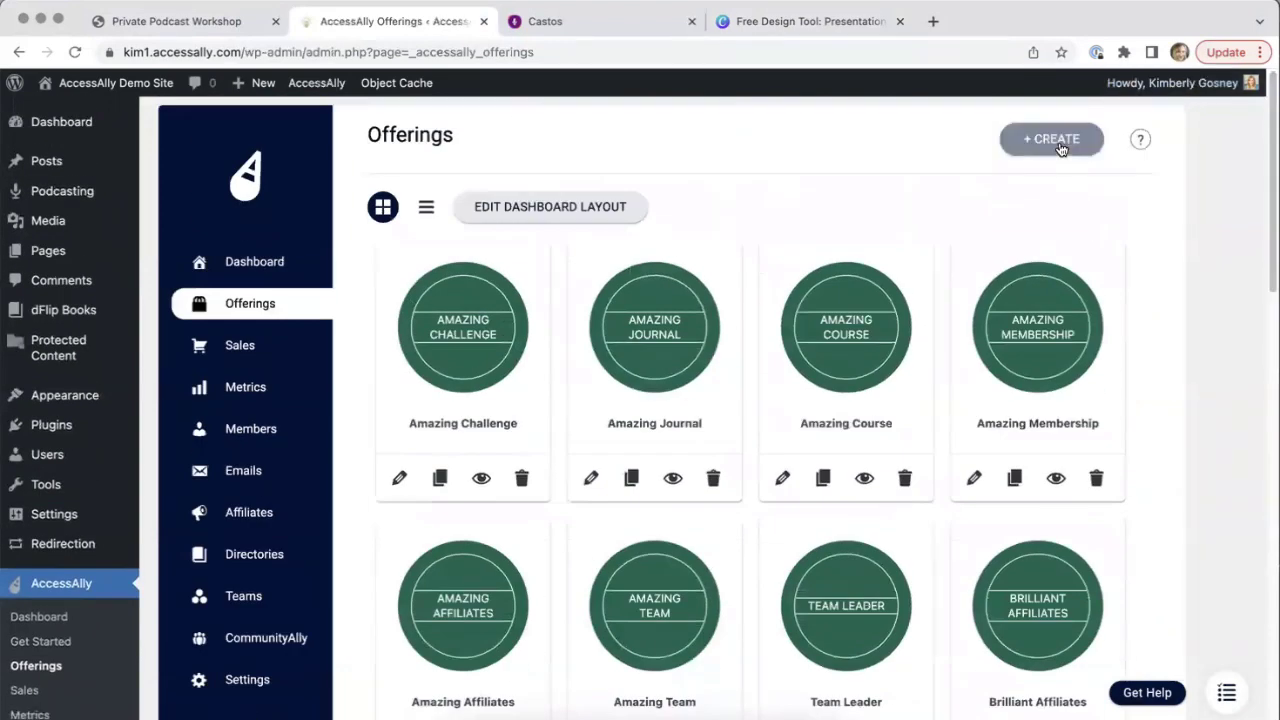
pyautogui.click(1061, 149)
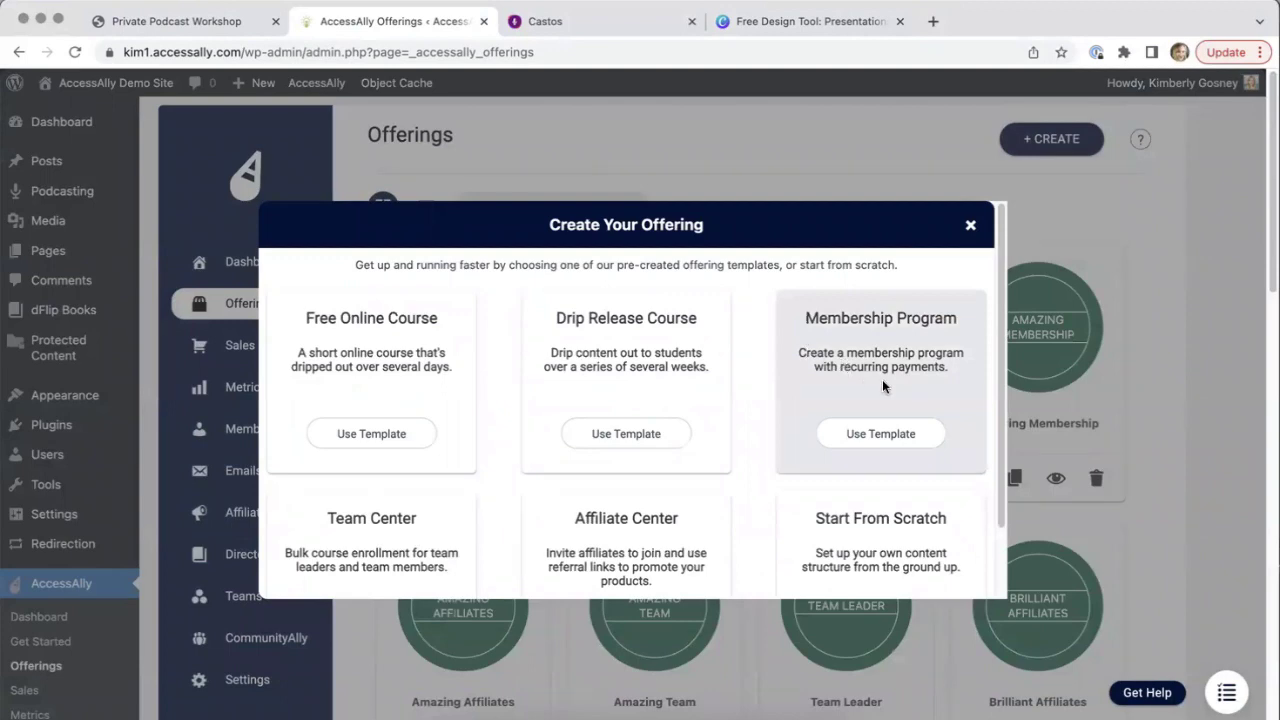
pyautogui.click(907, 435)
pyautogui.click(970, 224)
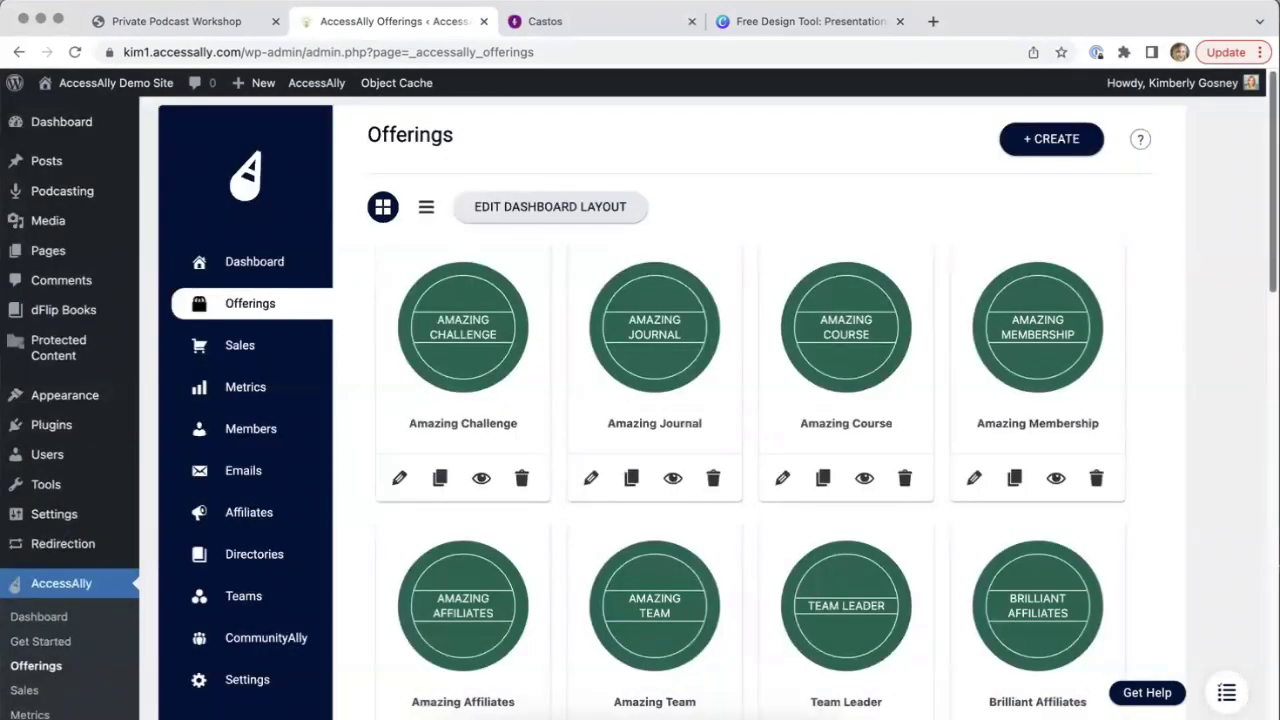
# Open the Amazing Podcast offering's Content editor from the Offerings grid
pyautogui.scroll(-2, 1120, 337)
pyautogui.scroll(-10, 858, 546)
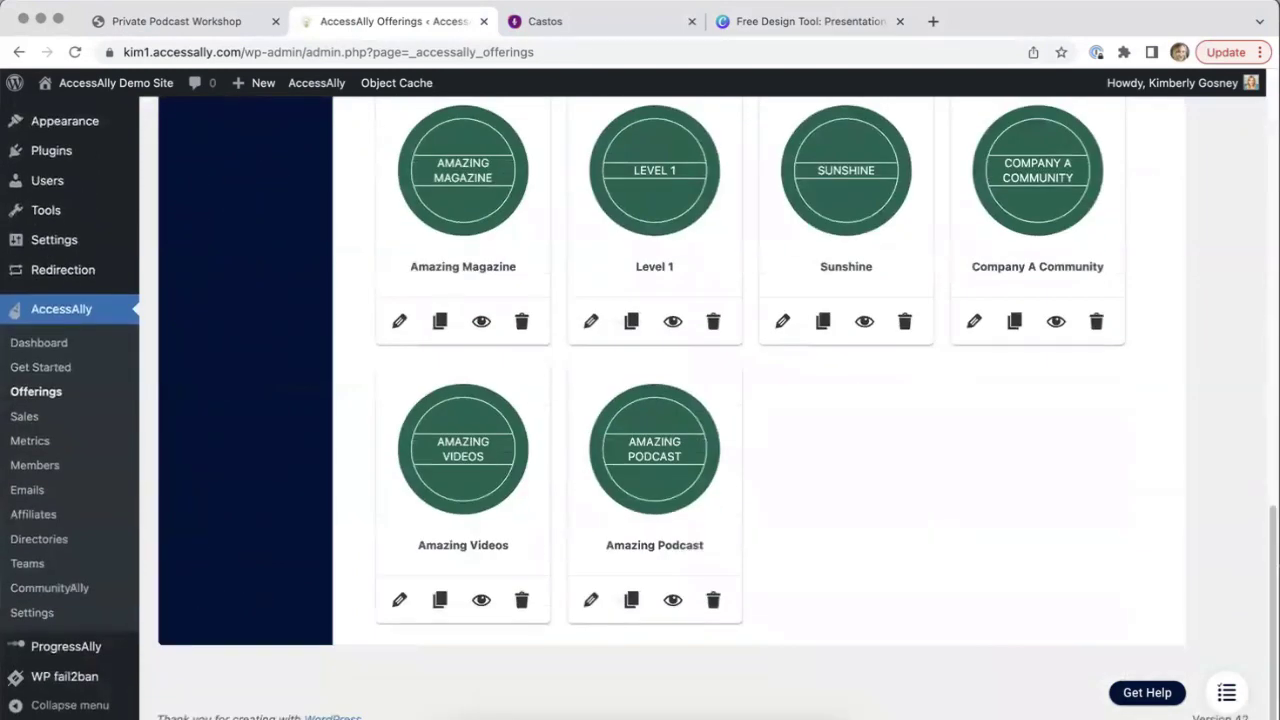
pyautogui.click(669, 455)
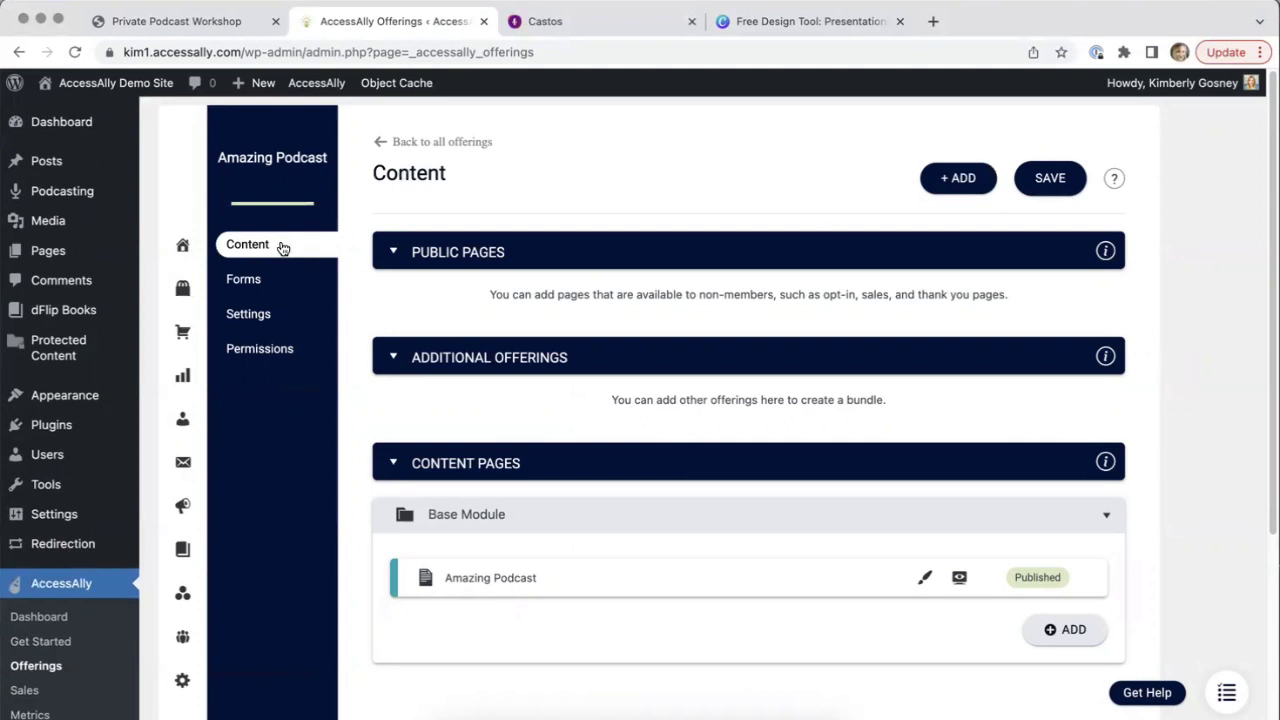
# Review the Amazing Podcast content page, then view the offering's Support Amazing Podcast form
pyautogui.moveTo(543, 580); pyautogui.dragTo(443, 578)
pyautogui.click(515, 630)
pyautogui.click(265, 285)
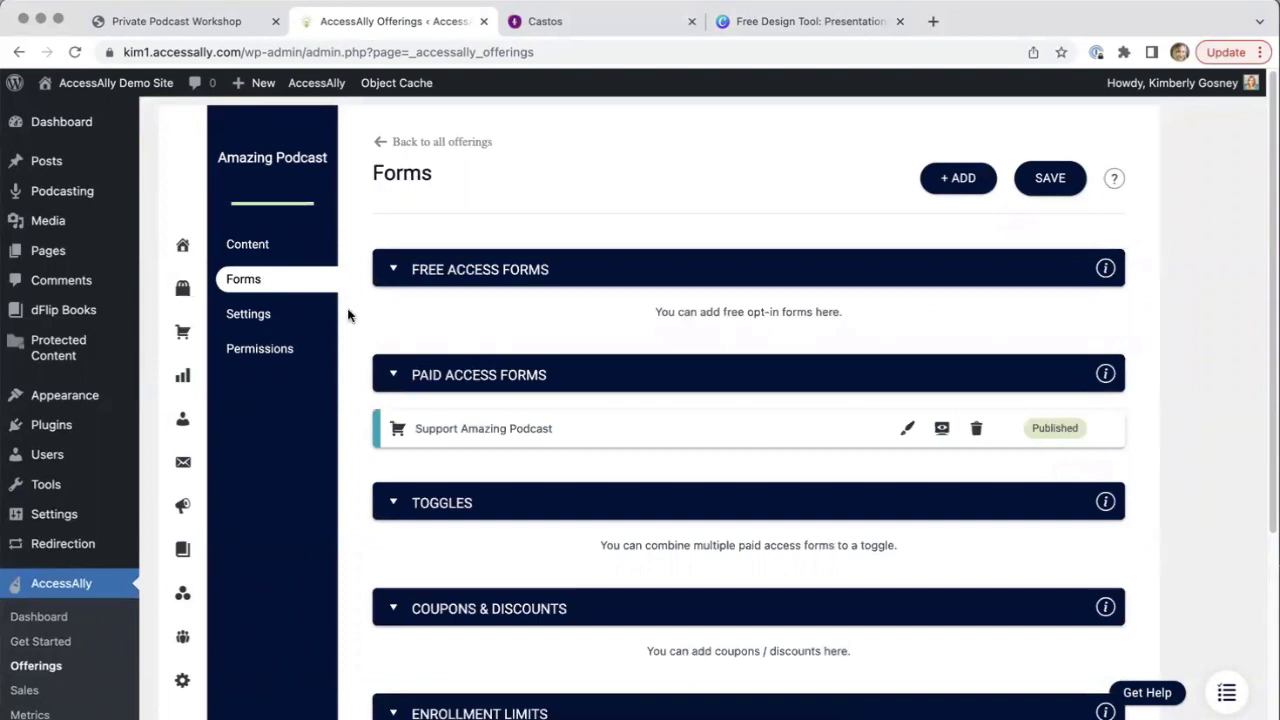
pyautogui.scroll(-2, 348, 316)
pyautogui.scroll(-3, 348, 316)
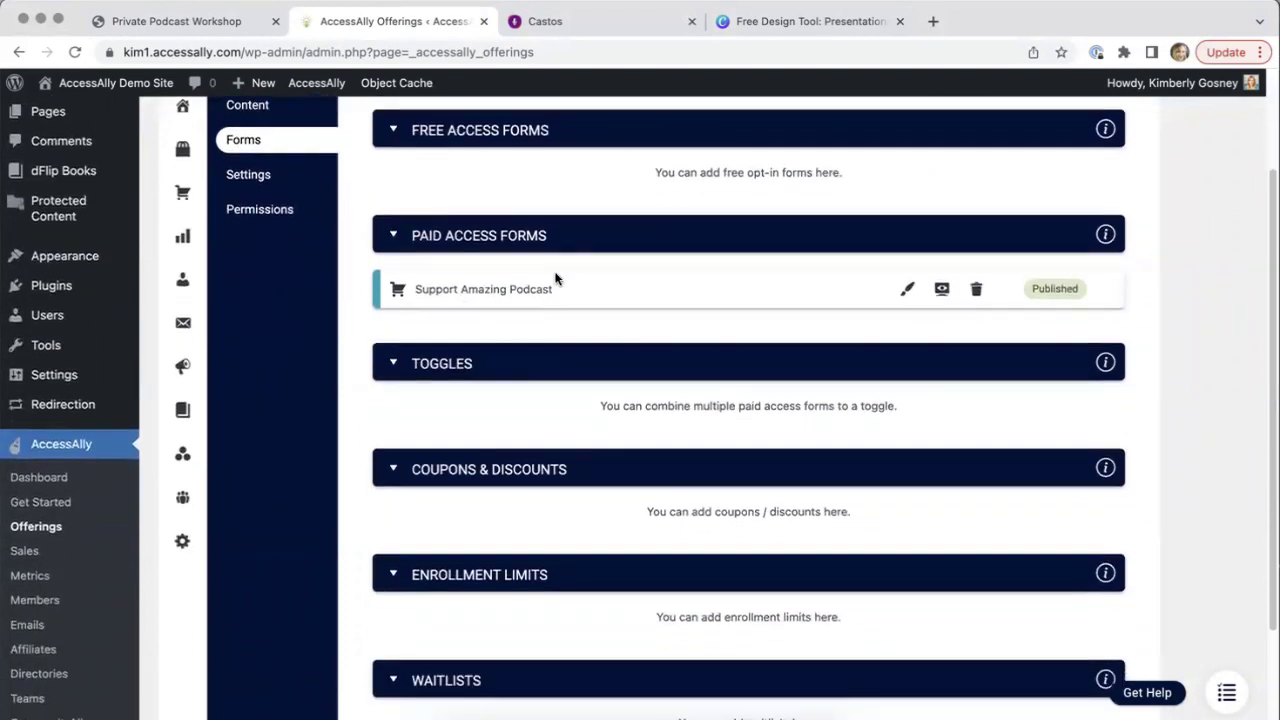
pyautogui.moveTo(545, 283); pyautogui.dragTo(412, 289)
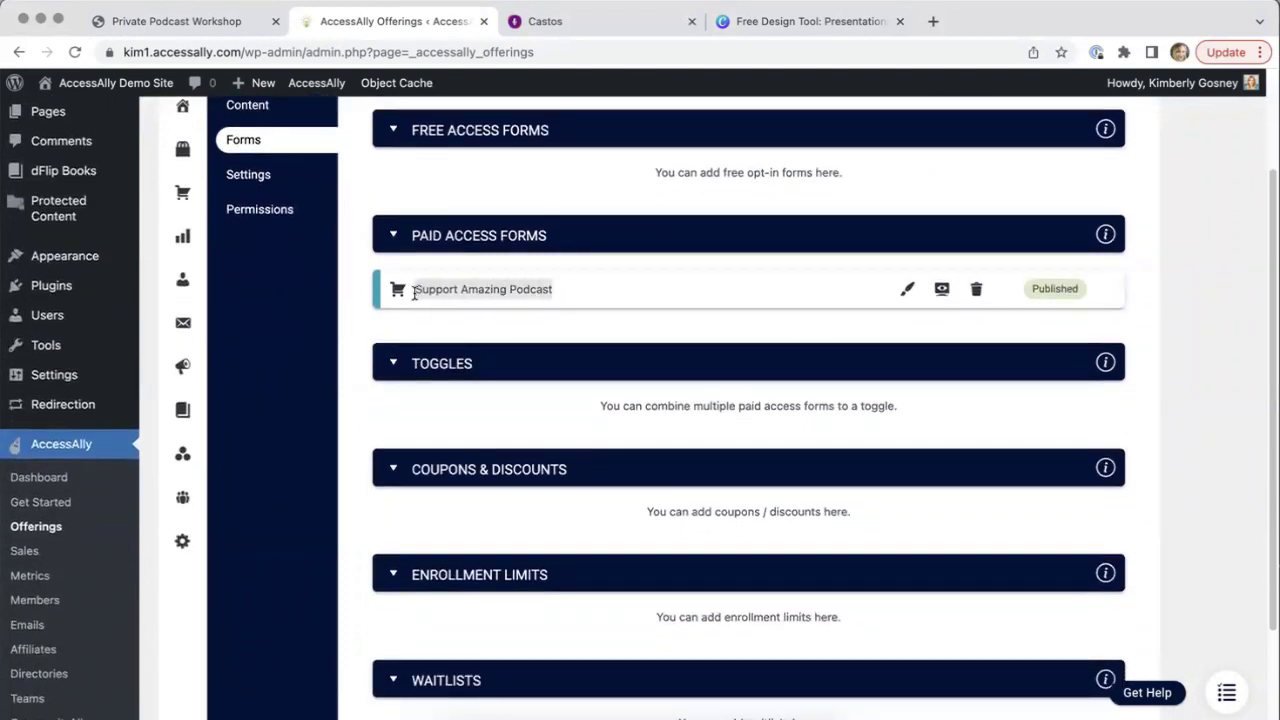
pyautogui.click(541, 320)
# Look over the sign-up method options and close the dialog without adding one
pyautogui.scroll(3, 541, 320)
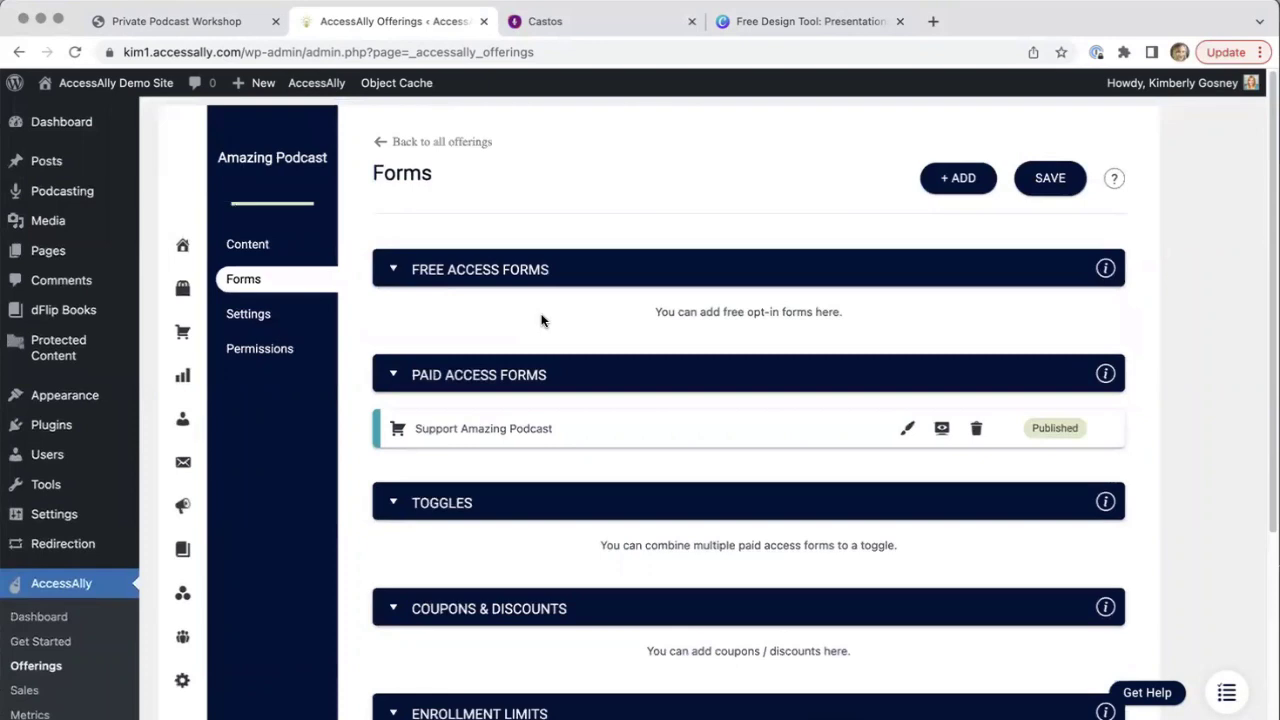
pyautogui.click(940, 180)
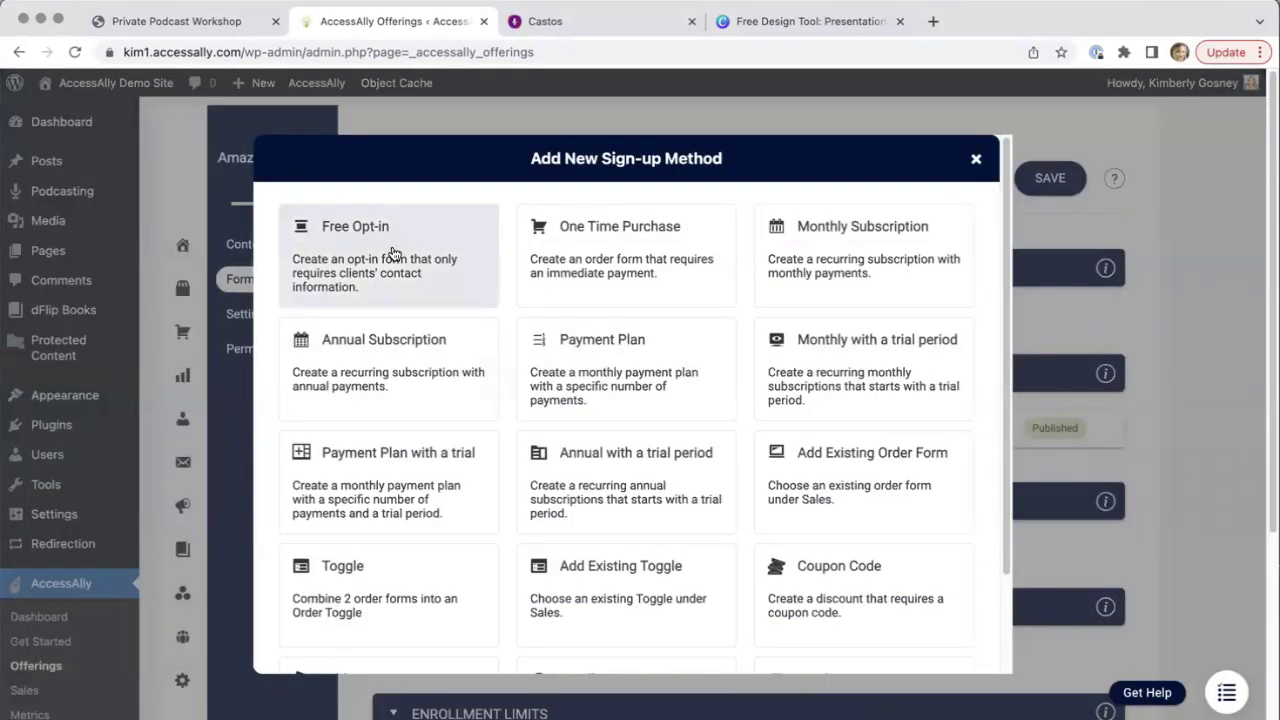
pyautogui.click(976, 159)
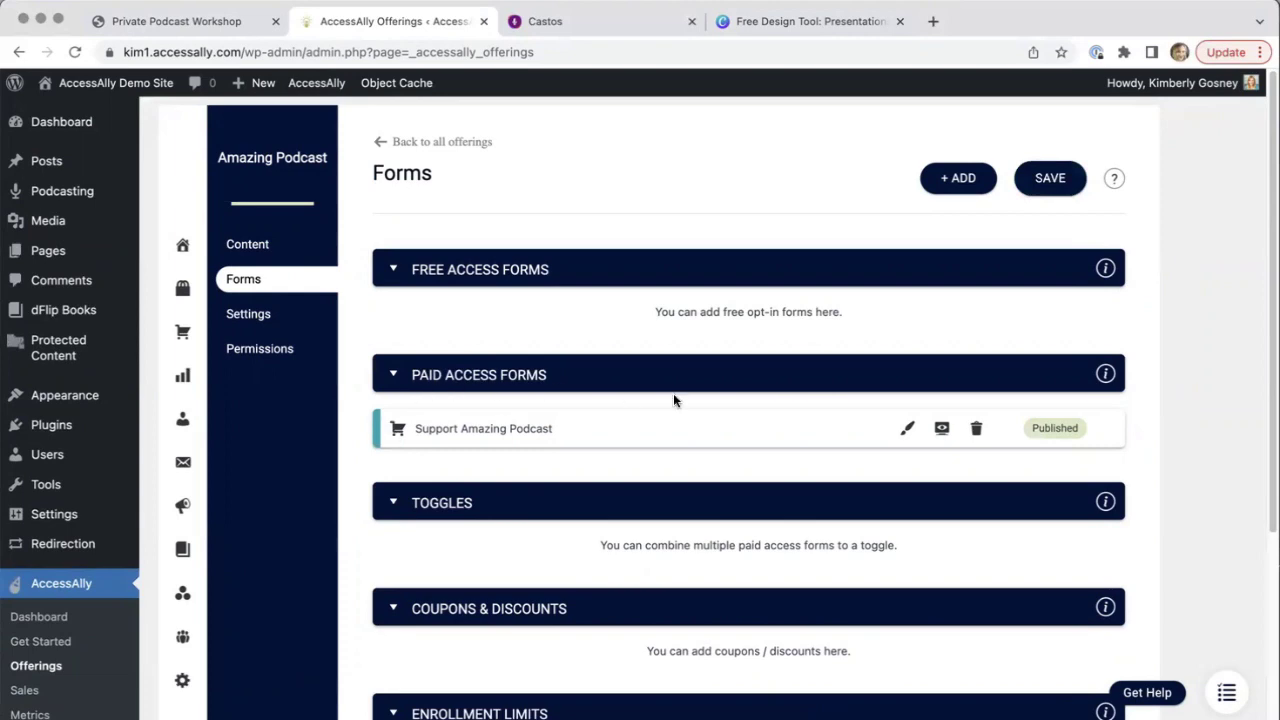
# Open the Support Amazing Podcast order form and expand its product pricing at 7 per month
pyautogui.click(906, 432)
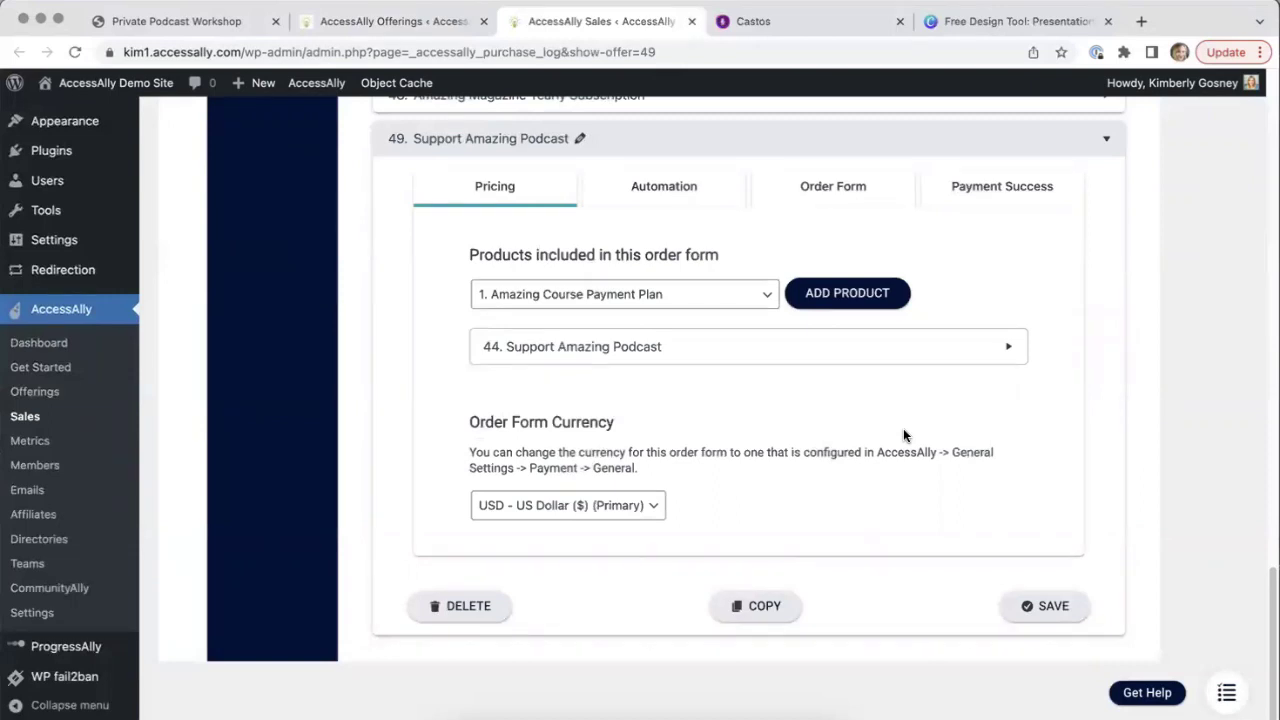
pyautogui.click(687, 358)
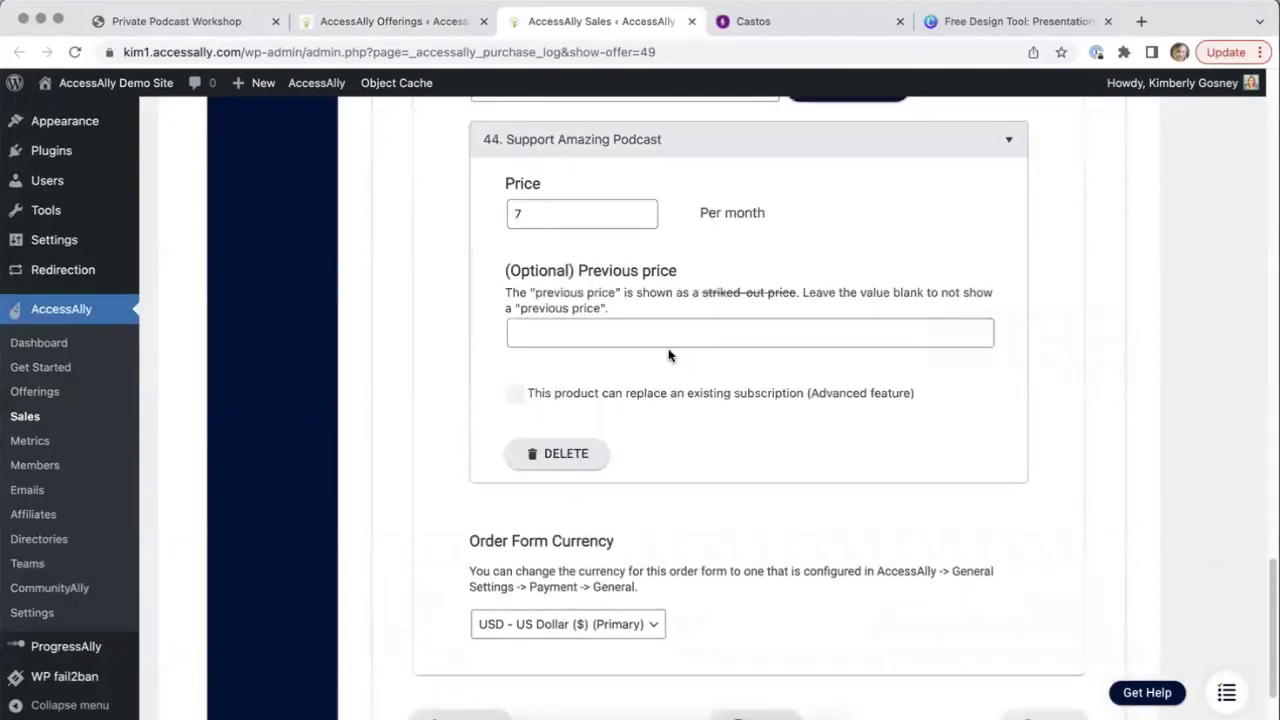
pyautogui.click(535, 214)
pyautogui.click(461, 236)
pyautogui.scroll(3, 461, 236)
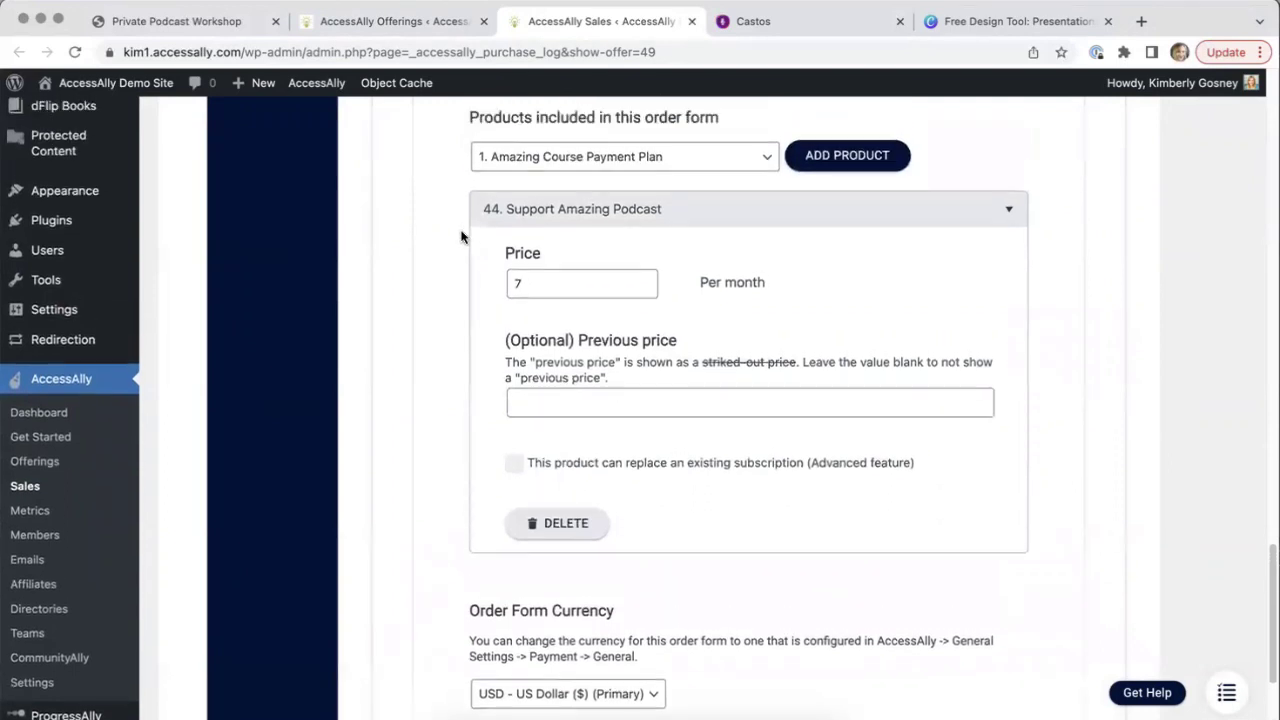
pyautogui.scroll(1, 461, 236)
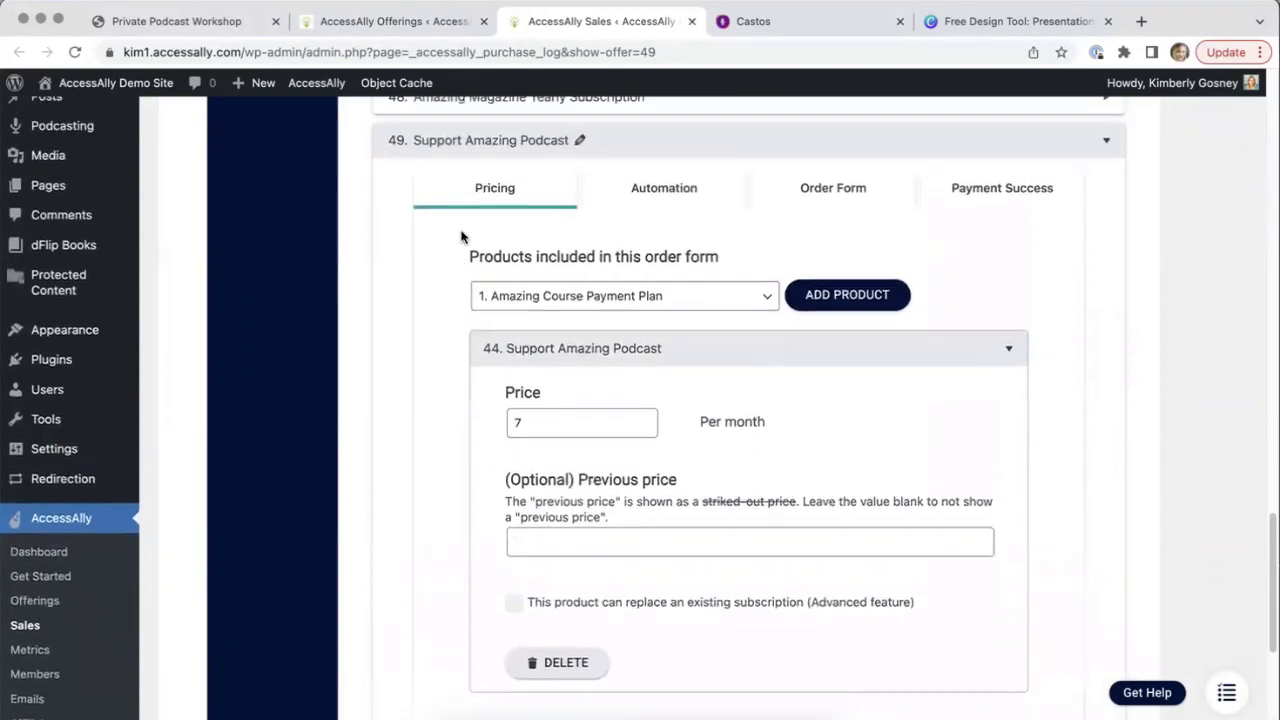
# Review the Automation tag fields, including the Amazing Podcast Order Started tag
pyautogui.click(630, 192)
pyautogui.scroll(-3, 772, 252)
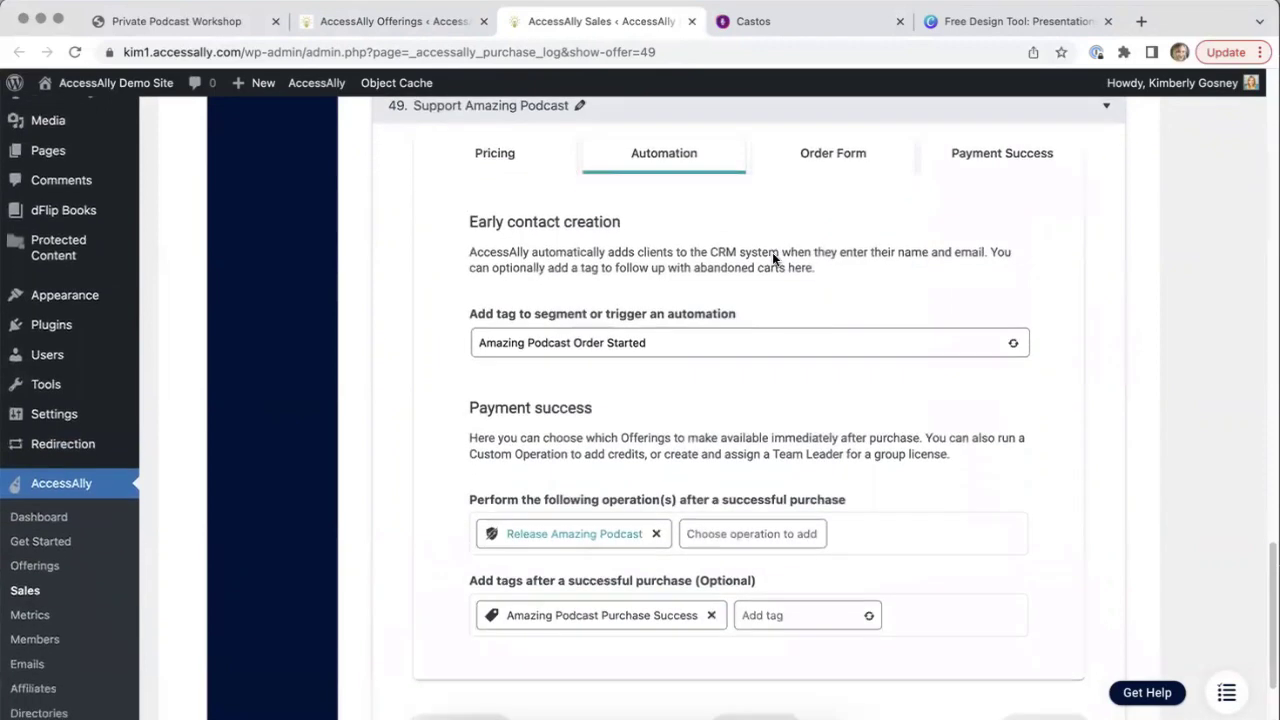
pyautogui.moveTo(655, 240); pyautogui.dragTo(479, 240)
pyautogui.click(447, 258)
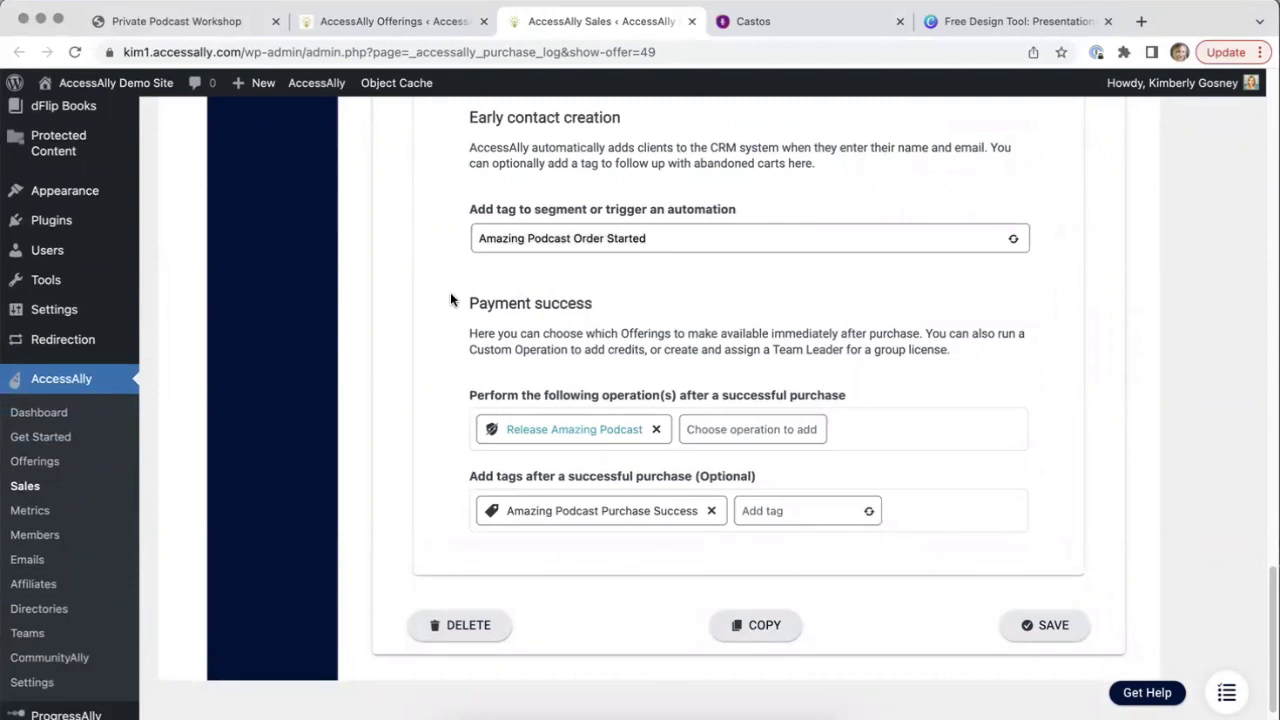
pyautogui.scroll(-1, 450, 300)
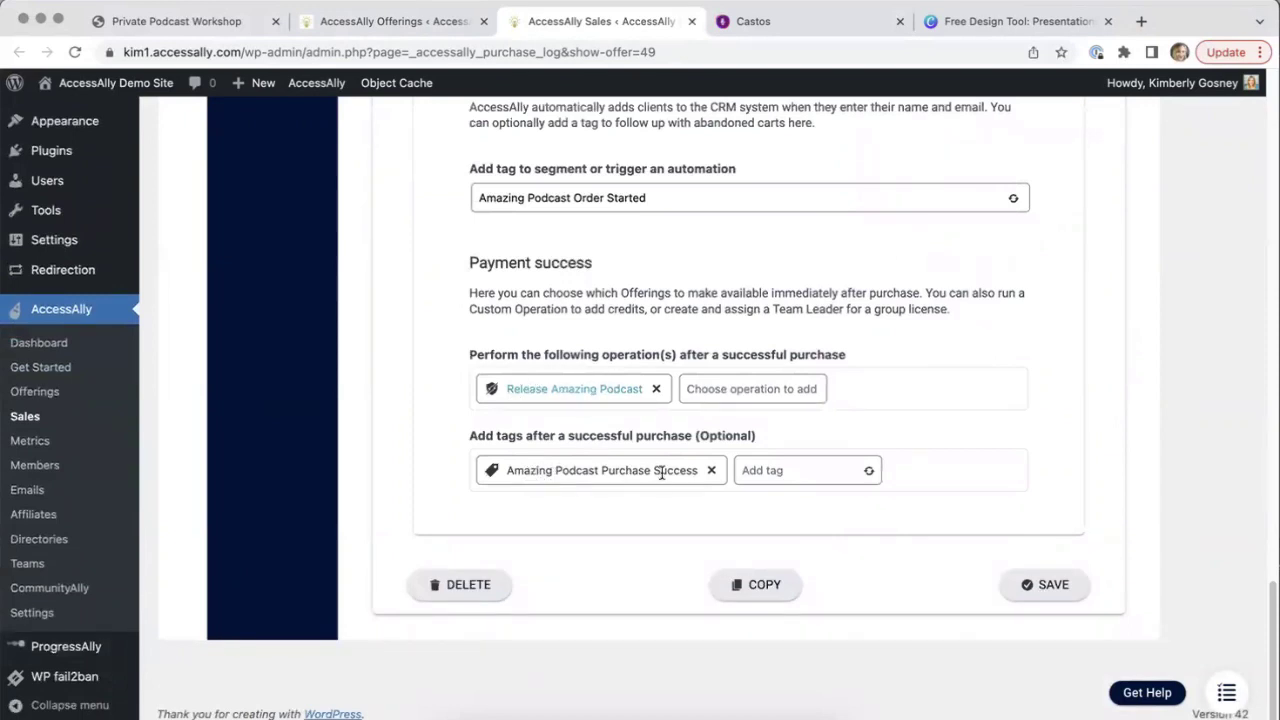
pyautogui.scroll(5, 664, 487)
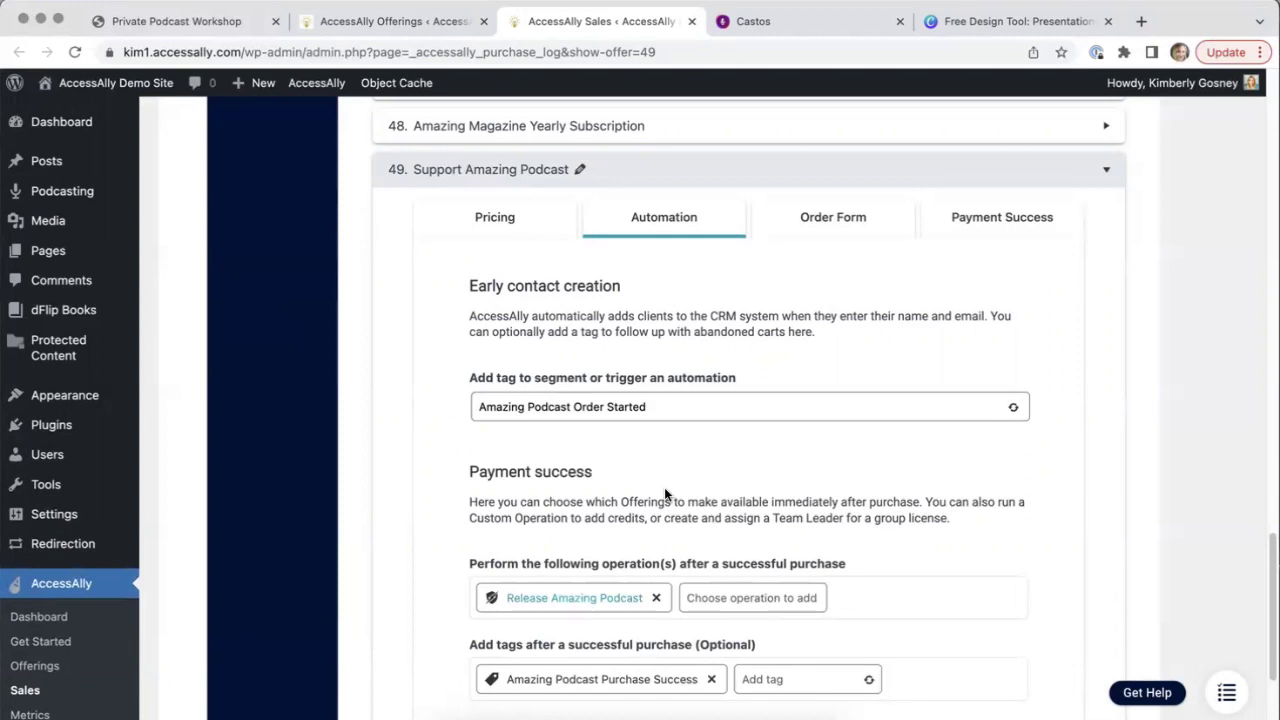
# Look over the Order Form settings showing 1-click order form and the full order summary
pyautogui.click(857, 228)
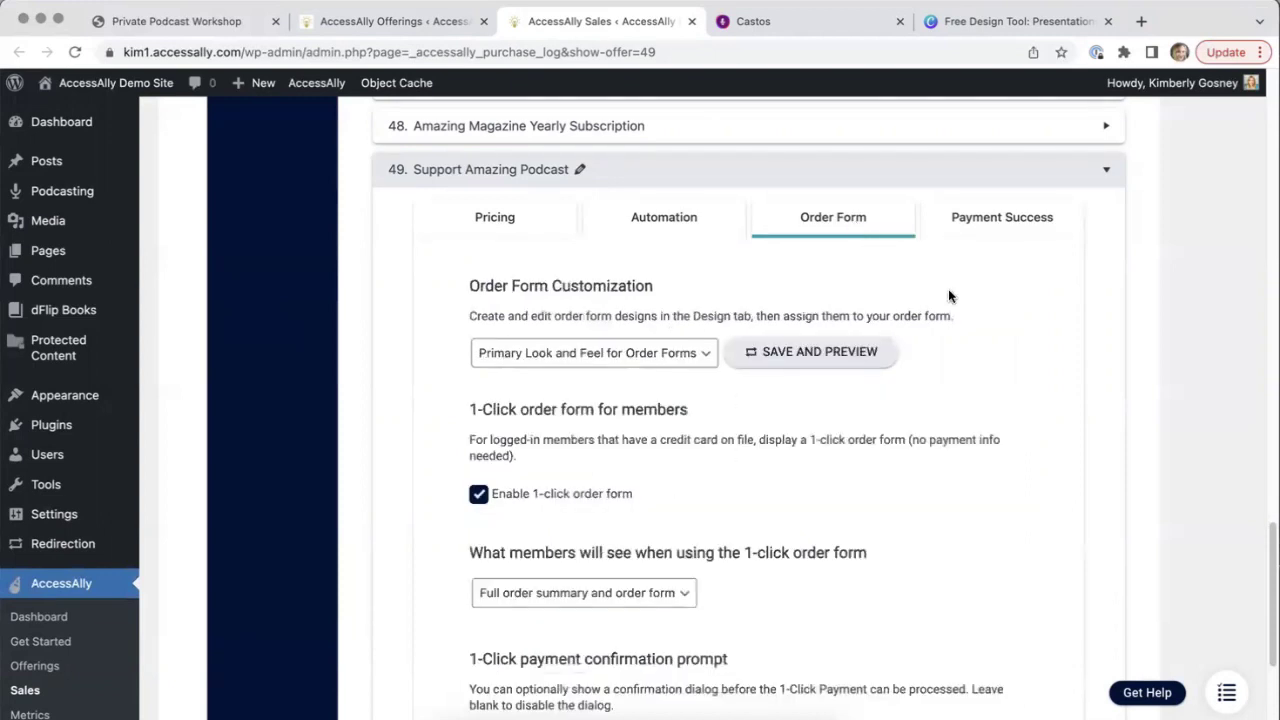
pyautogui.scroll(-3, 950, 296)
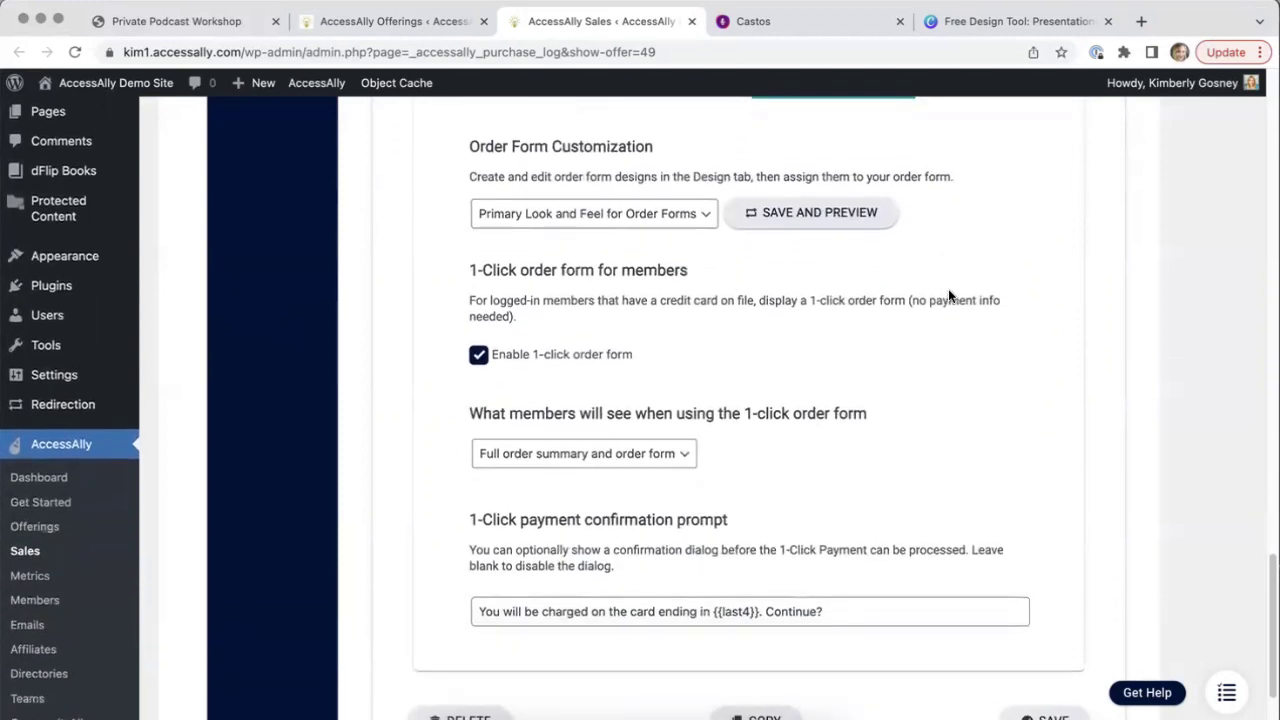
pyautogui.scroll(3, 950, 296)
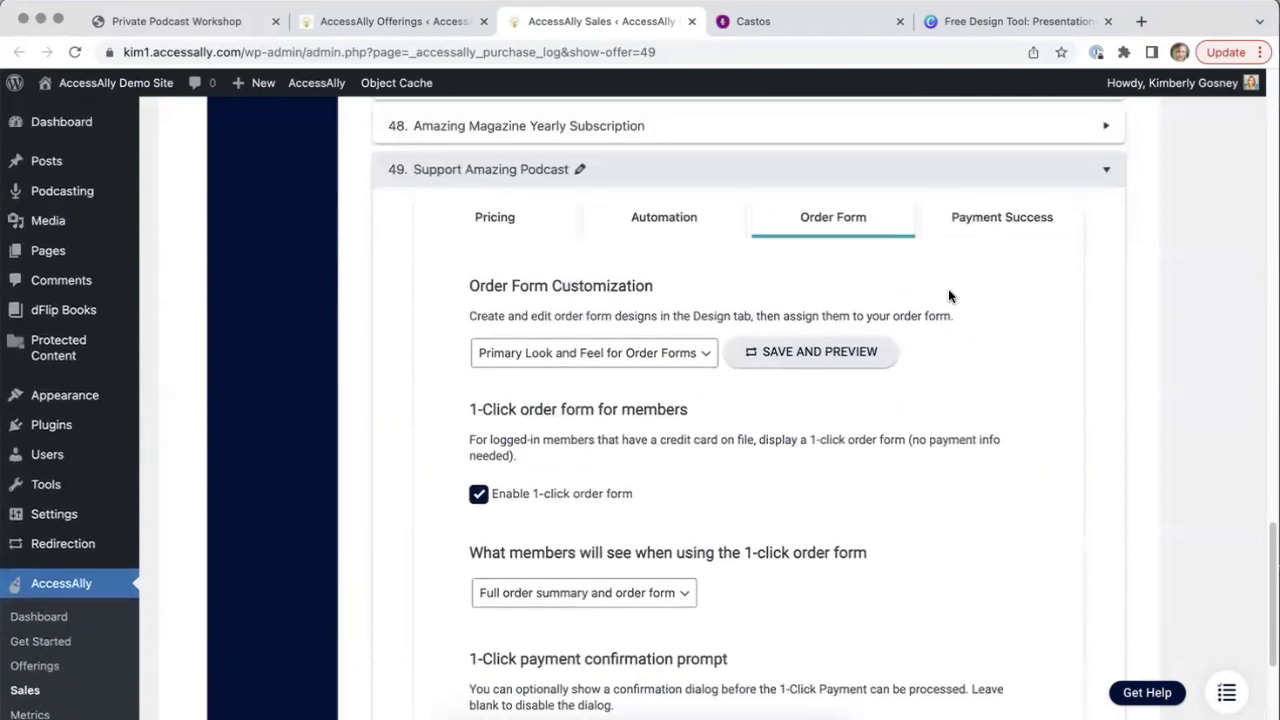
# Set the payment success button text to 'Listen Now!'
pyautogui.click(995, 231)
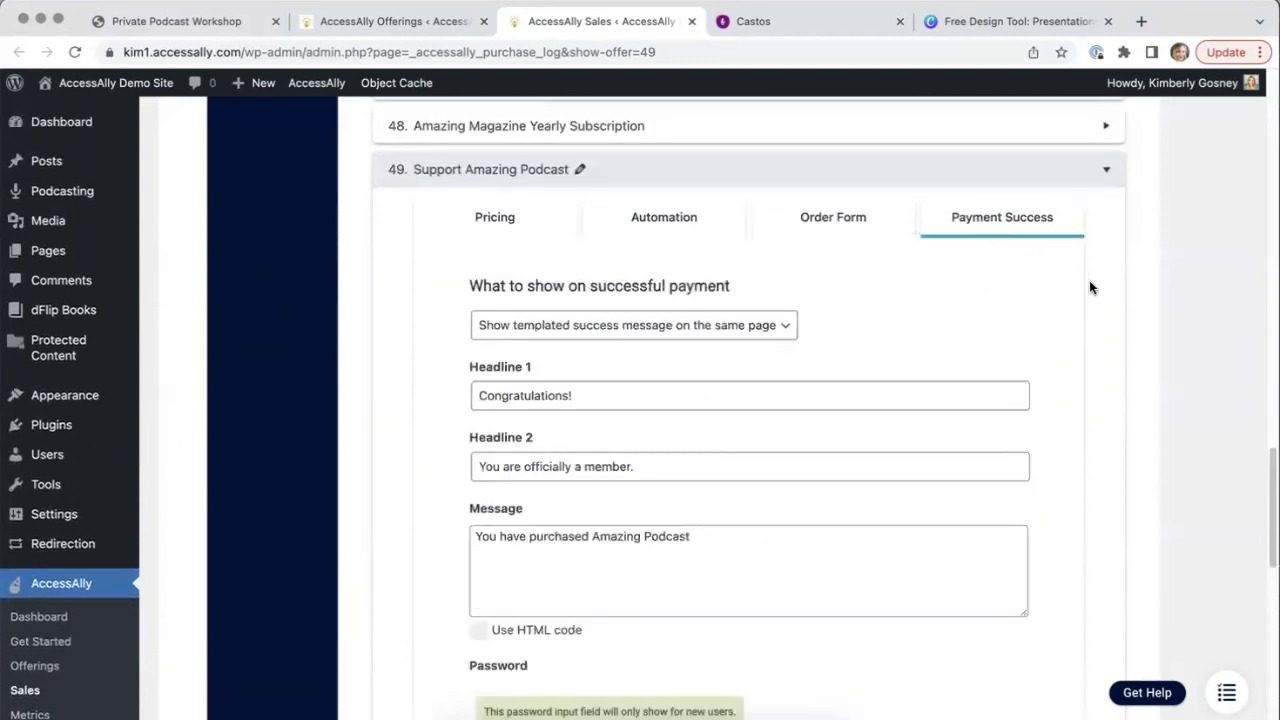
pyautogui.scroll(-2, 1090, 288)
pyautogui.scroll(-2, 1090, 288)
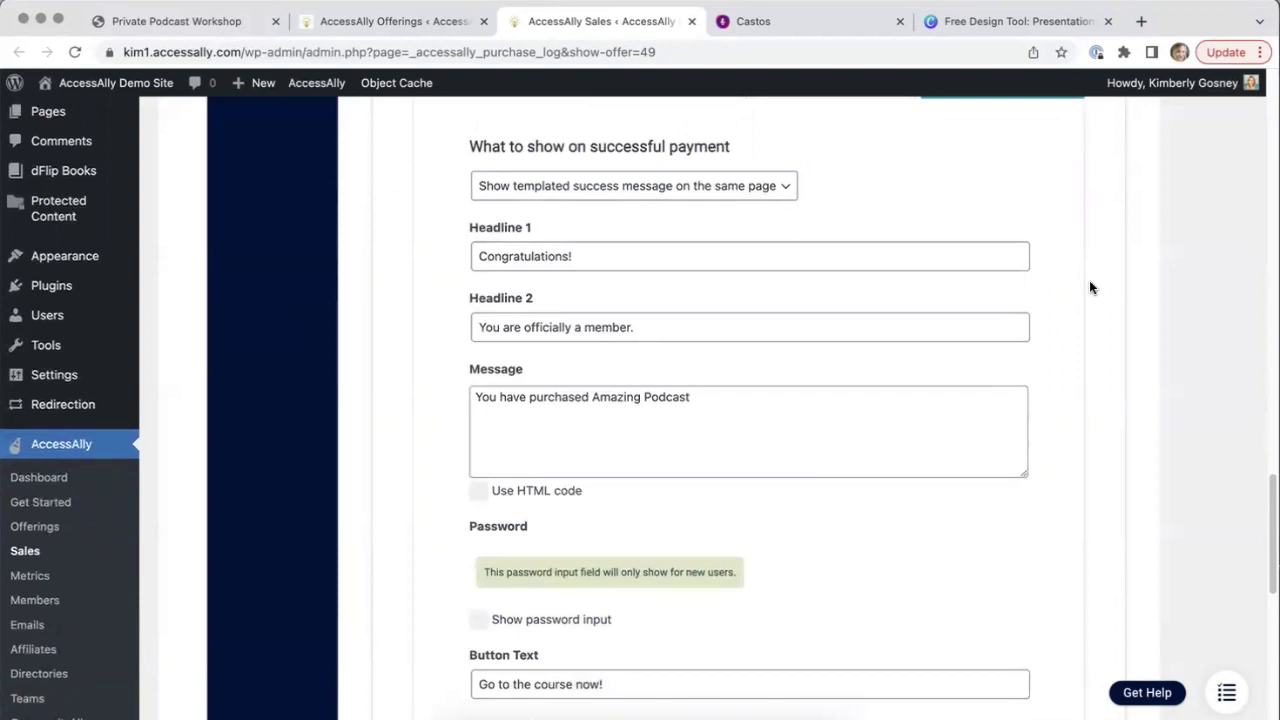
pyautogui.scroll(-8, 1090, 288)
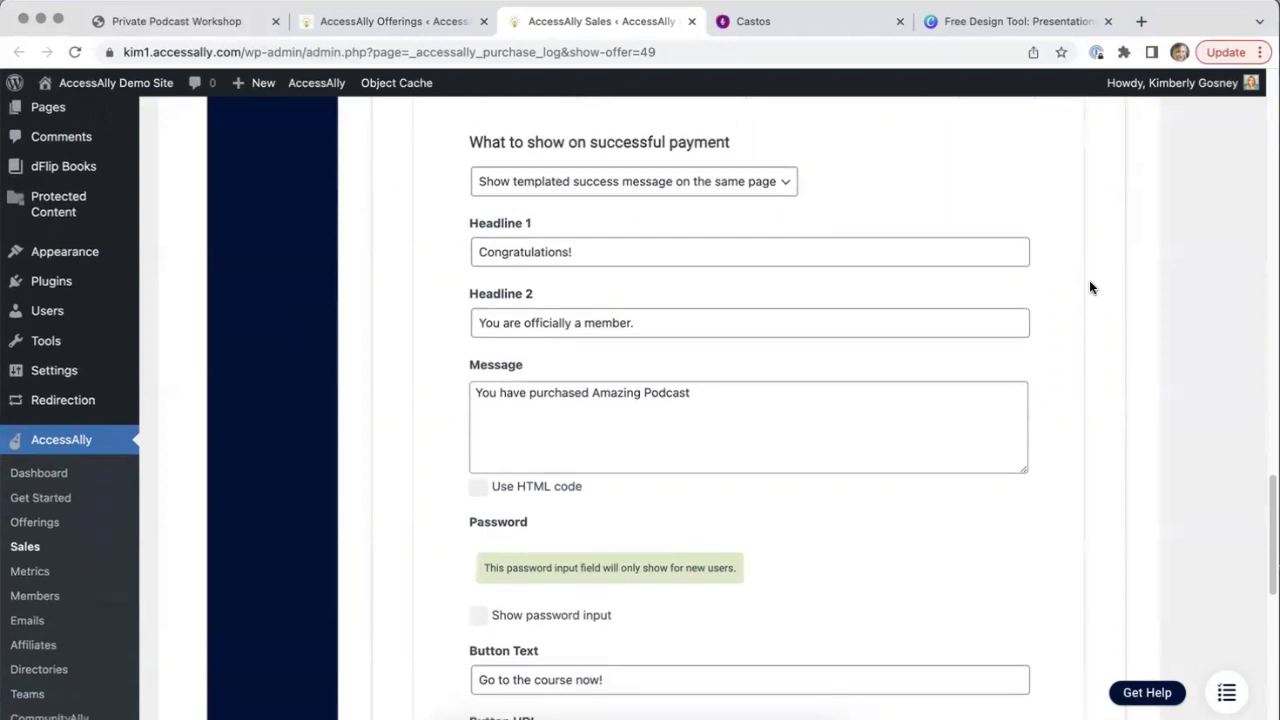
pyautogui.scroll(-3, 1090, 288)
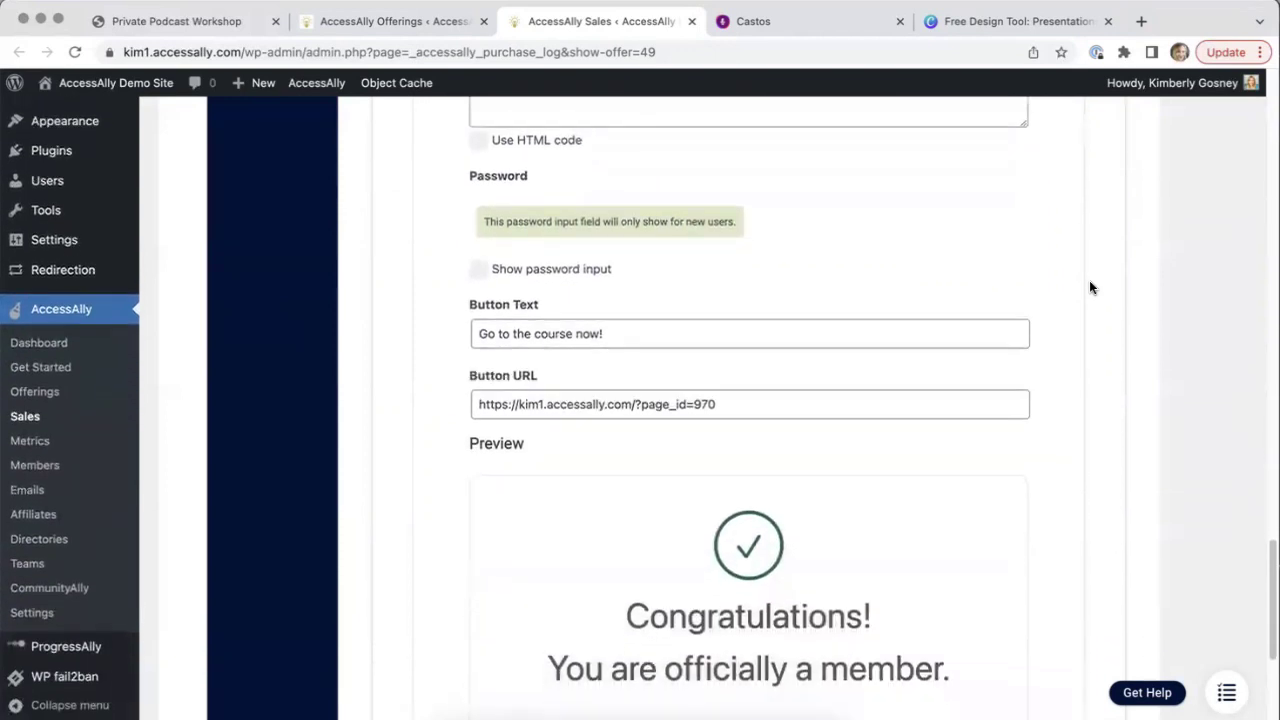
pyautogui.moveTo(631, 296); pyautogui.dragTo(476, 296)
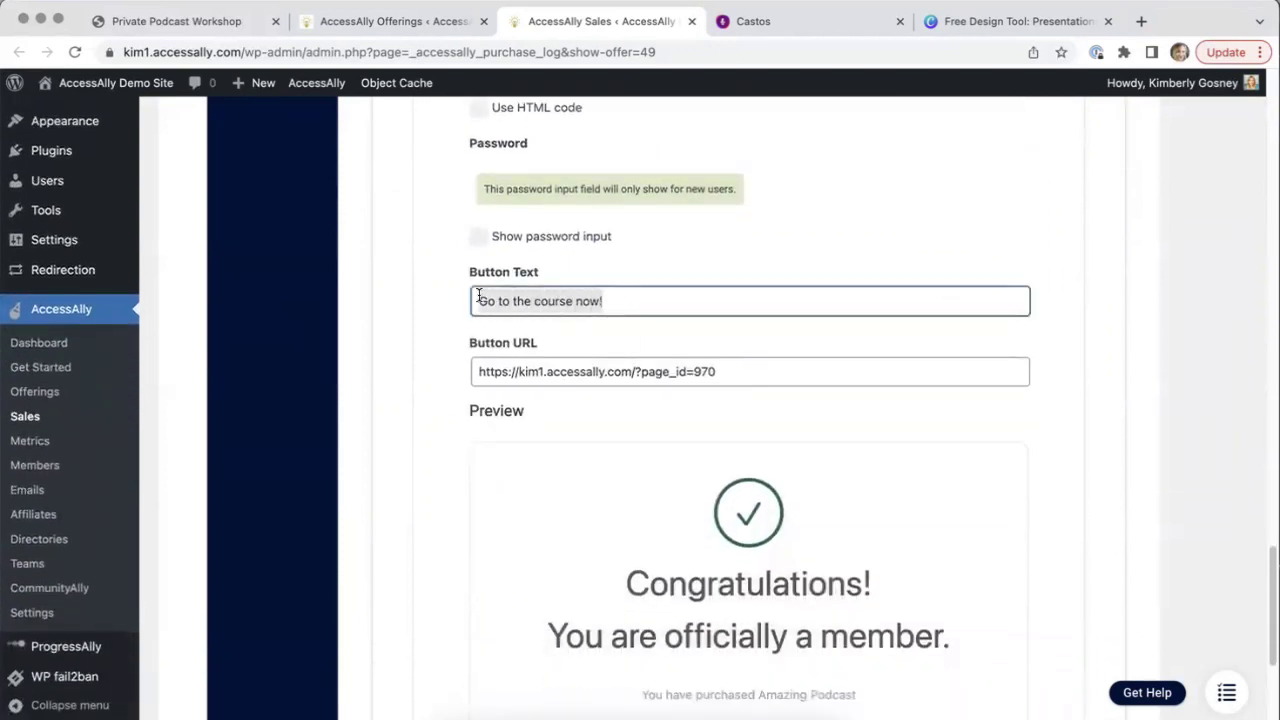
pyautogui.write('Listen Now!')
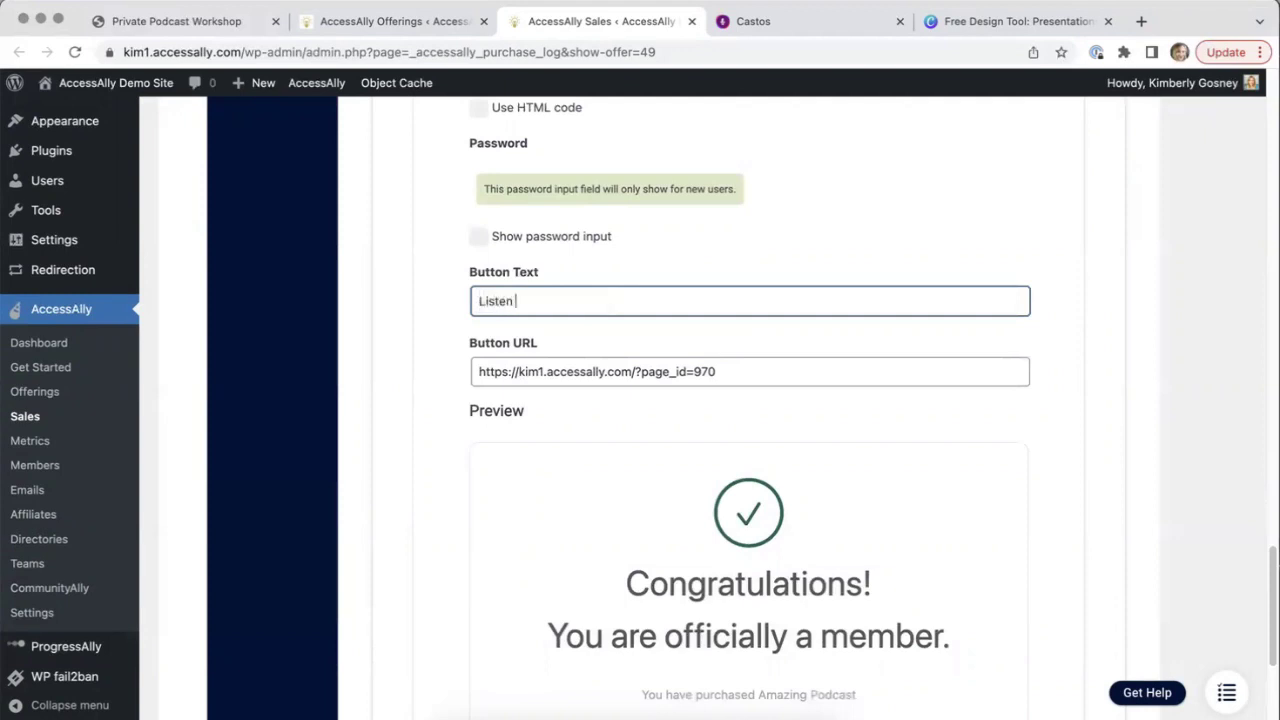
pyautogui.click(616, 320)
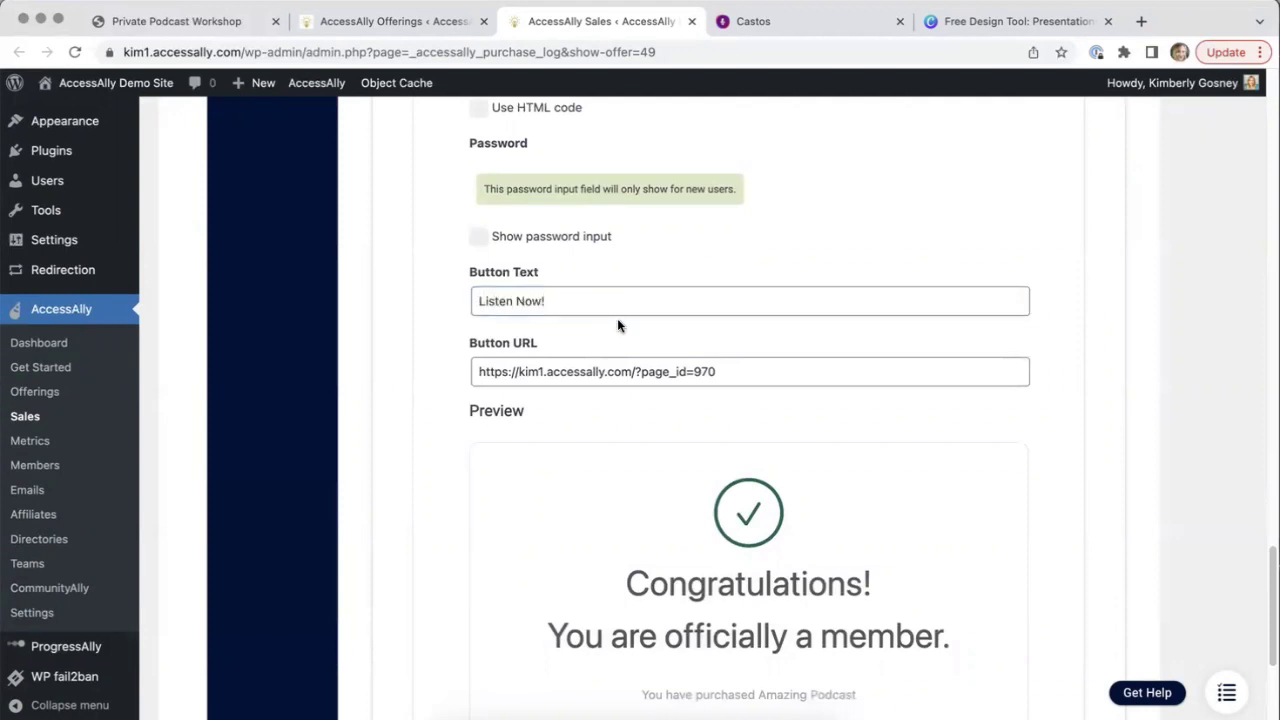
# Check the success message preview and save the offer settings
pyautogui.scroll(-5, 617, 320)
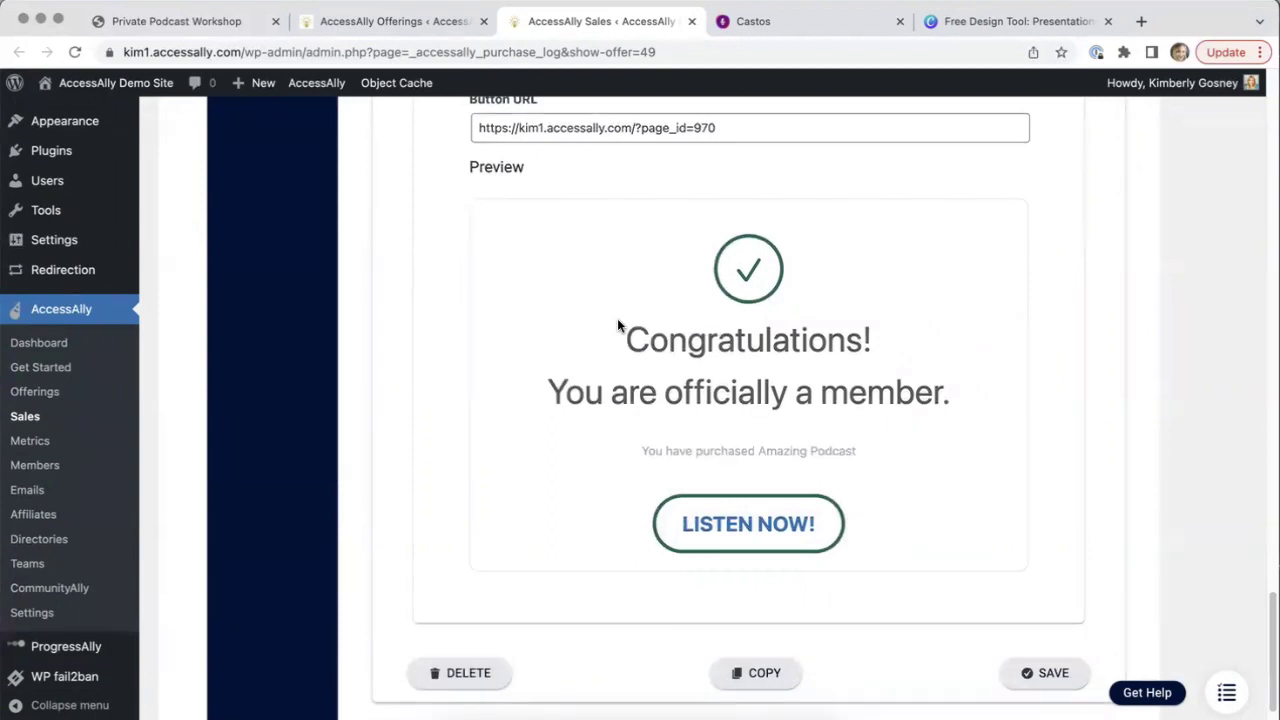
pyautogui.scroll(9, 618, 321)
pyautogui.scroll(4, 617, 323)
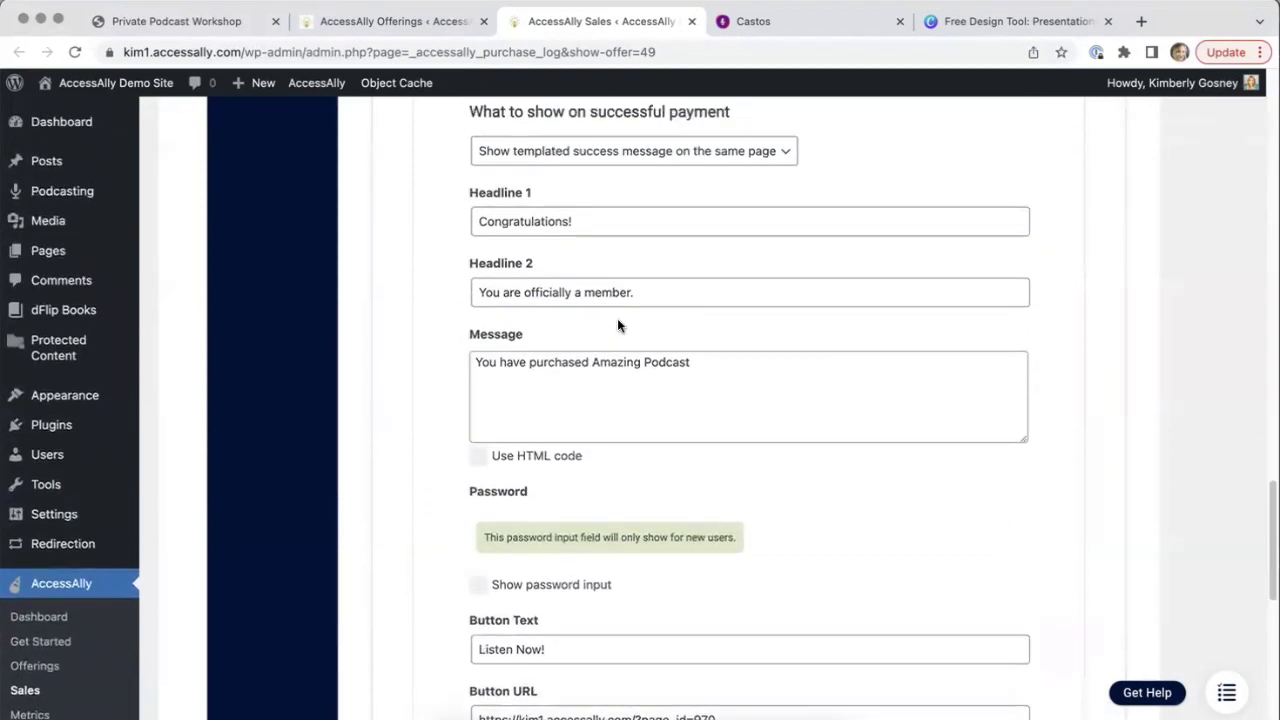
pyautogui.scroll(-1, 849, 317)
pyautogui.scroll(-13, 1232, 524)
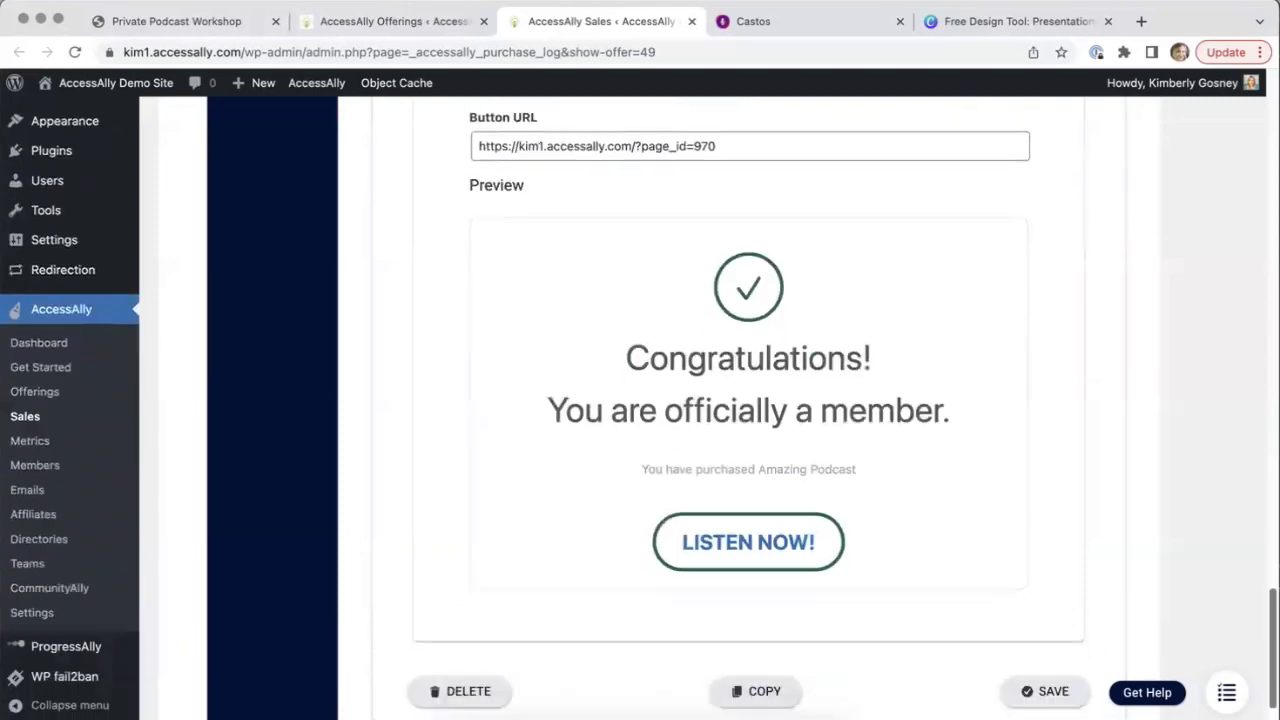
pyautogui.click(1060, 584)
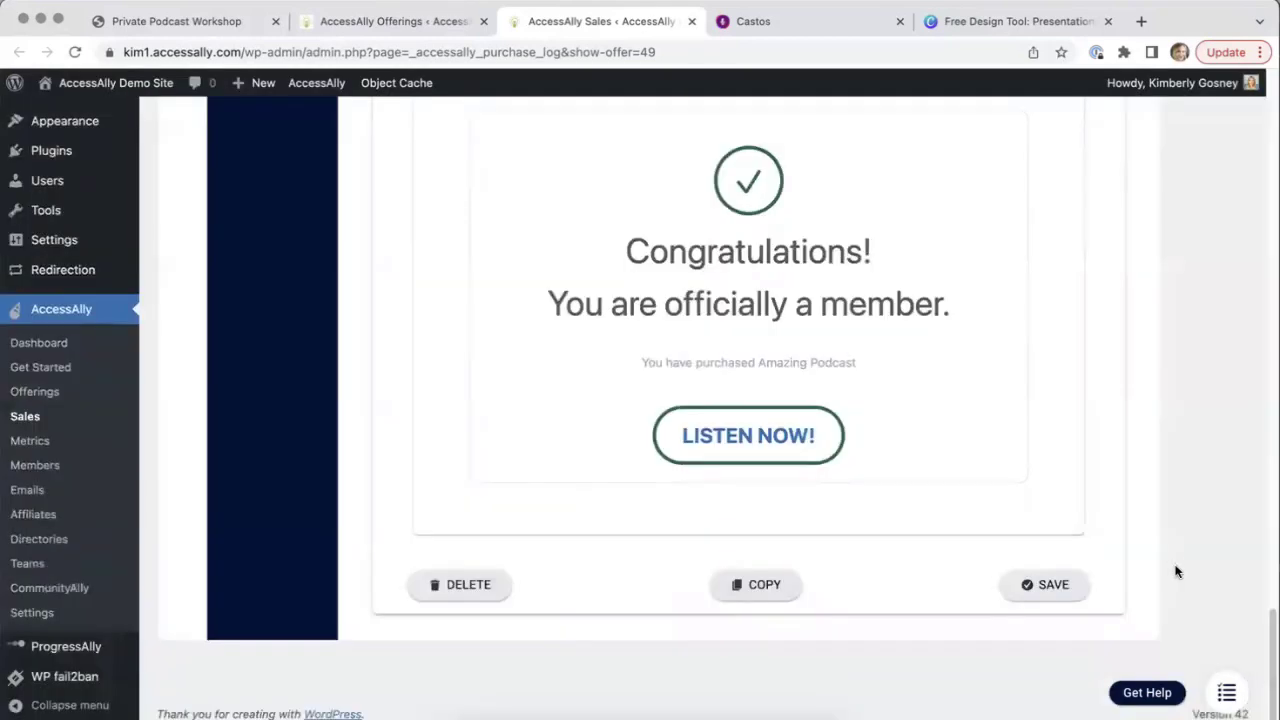
# Open the Amazing Podcast offering's Settings section
pyautogui.click(338, 22)
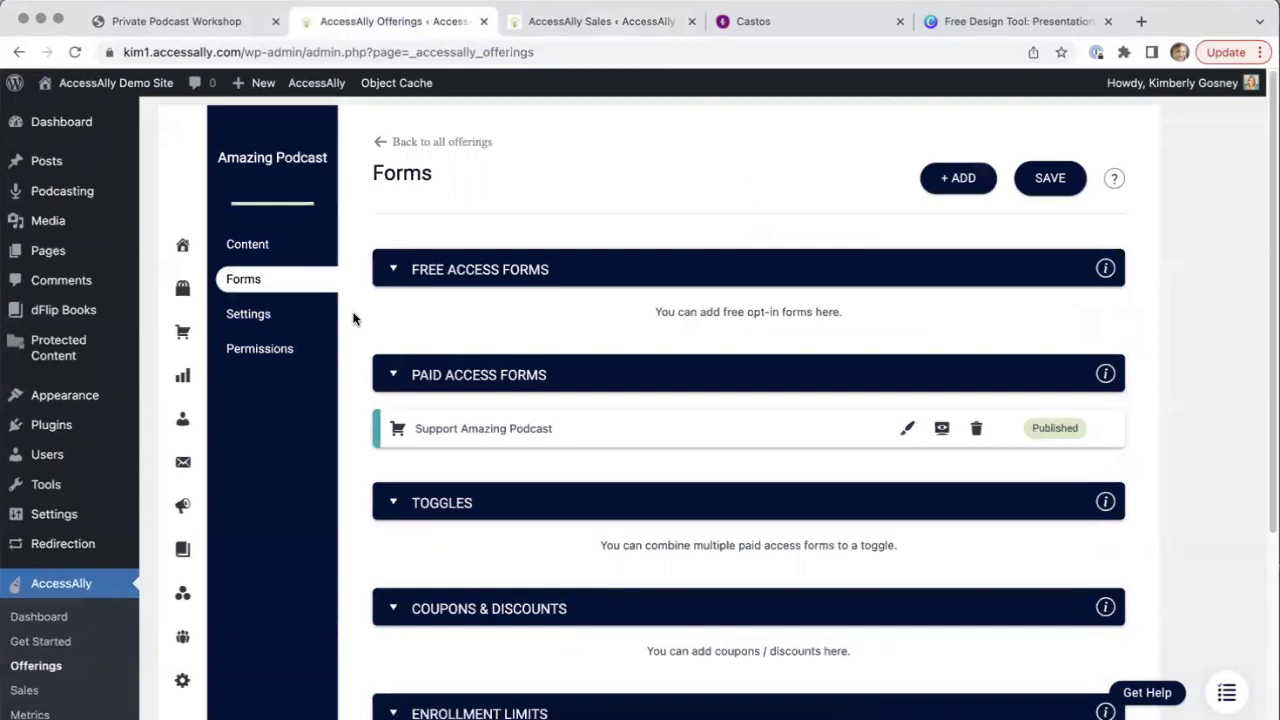
pyautogui.click(268, 318)
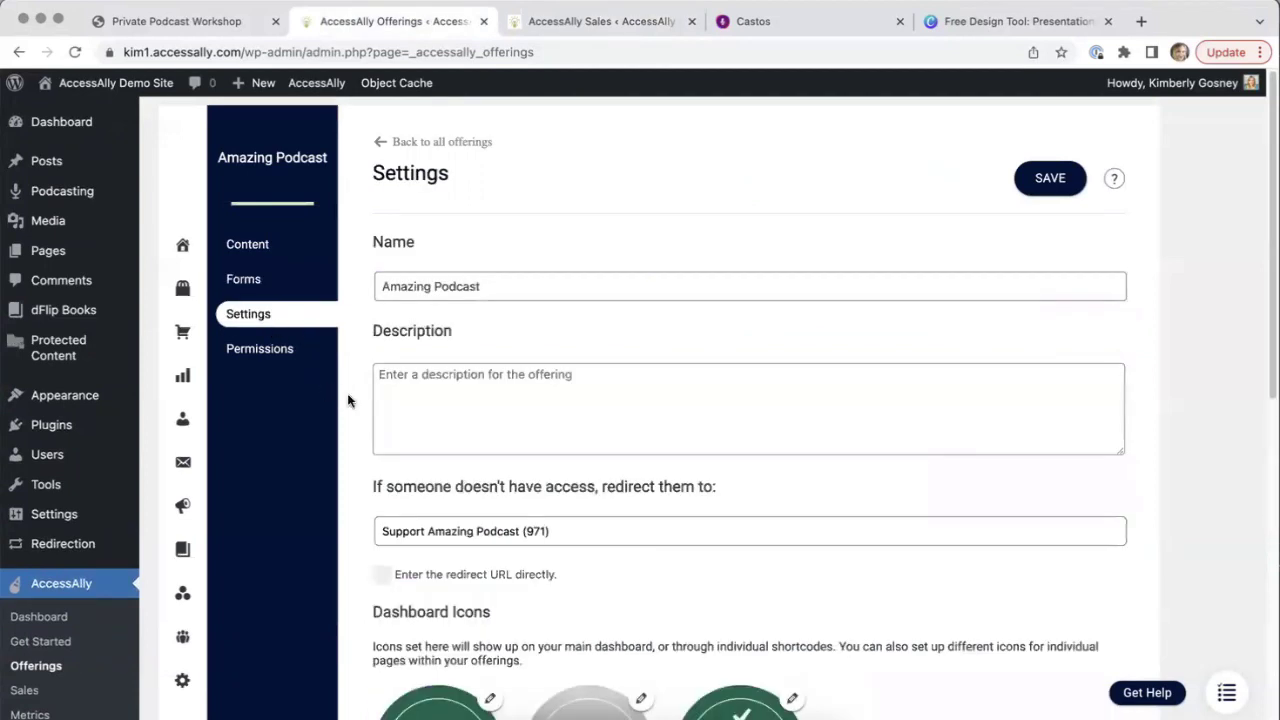
pyautogui.scroll(-5, 350, 395)
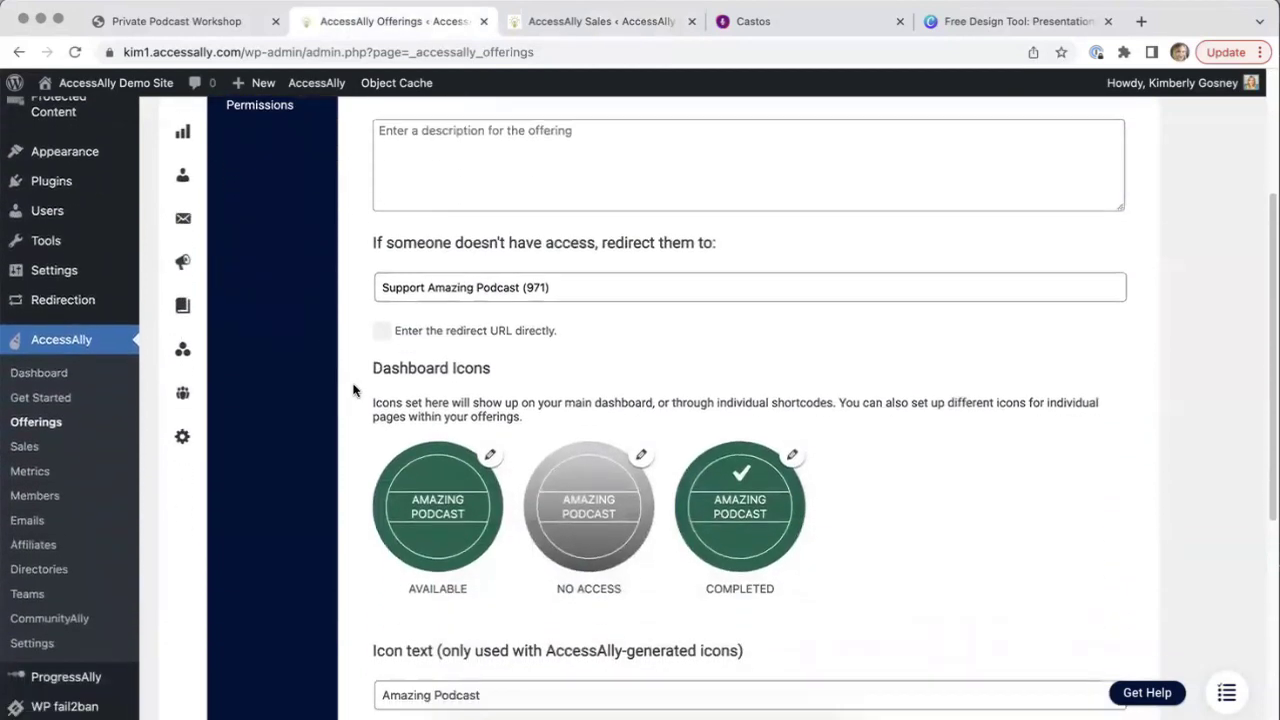
# Toggle 'Enter the redirect URL directly' on and off, keeping the Support Amazing Podcast (971) redirect
pyautogui.click(465, 286)
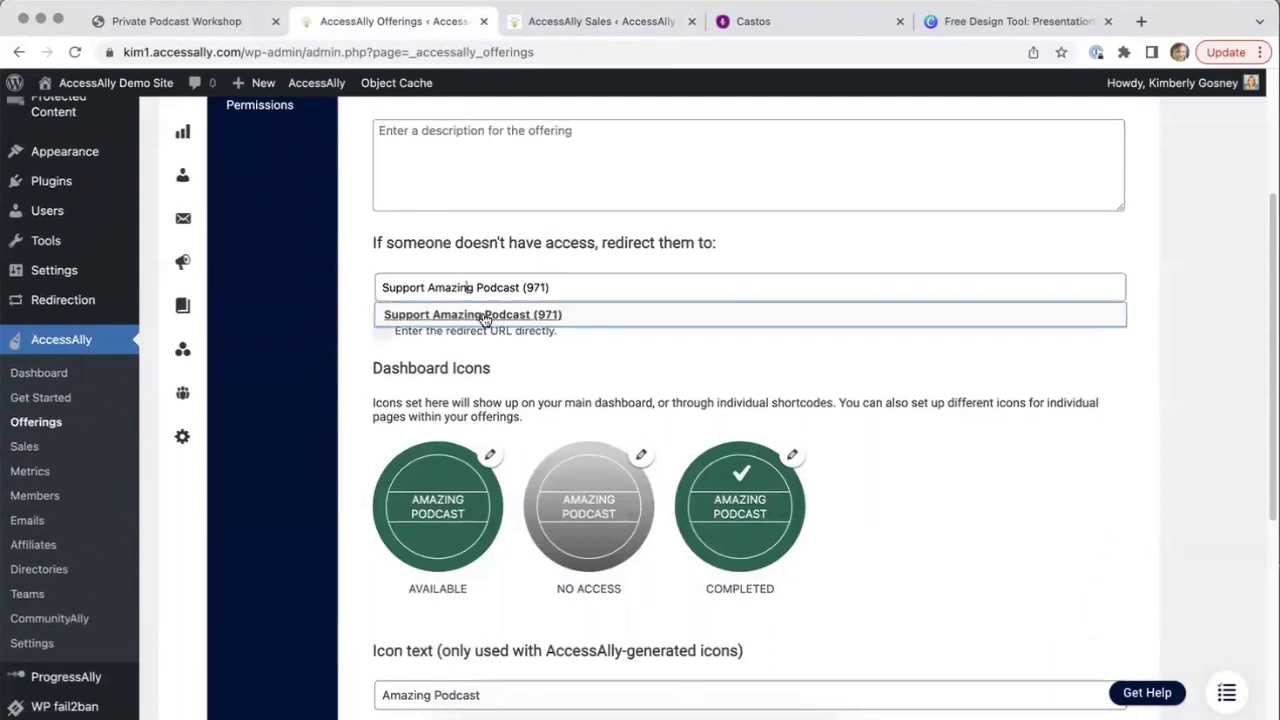
pyautogui.click(346, 289)
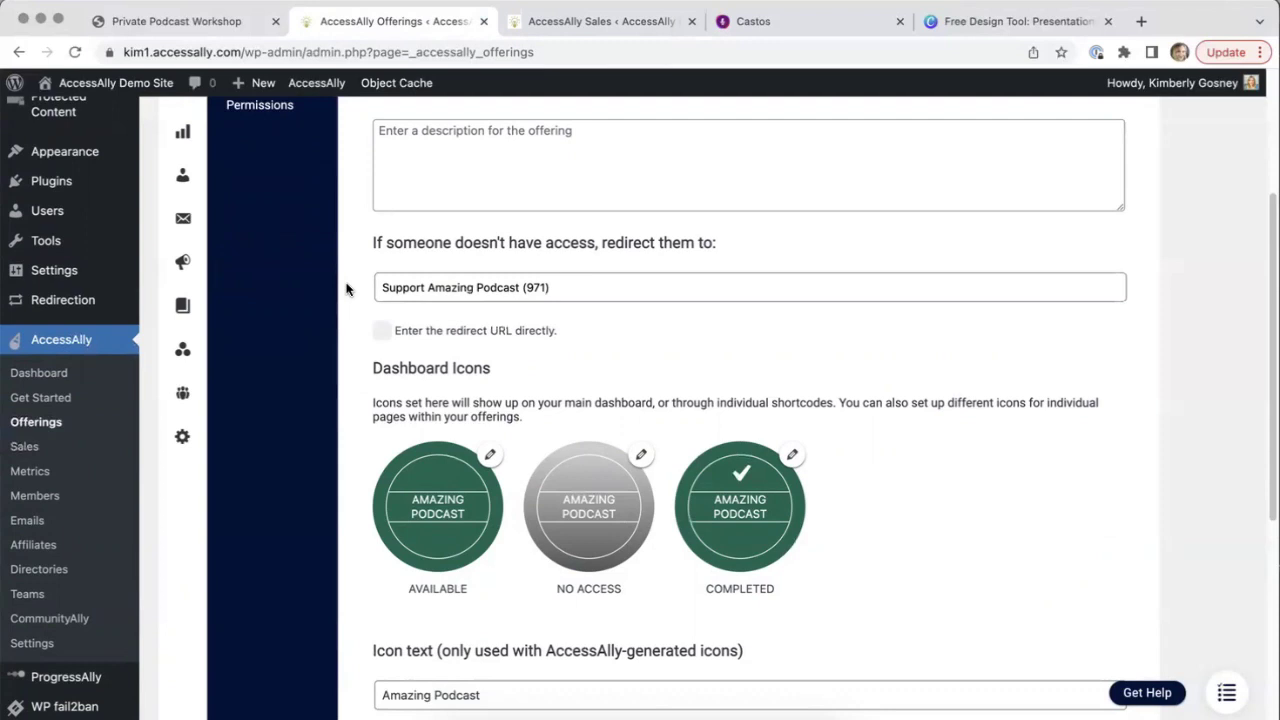
pyautogui.click(382, 333)
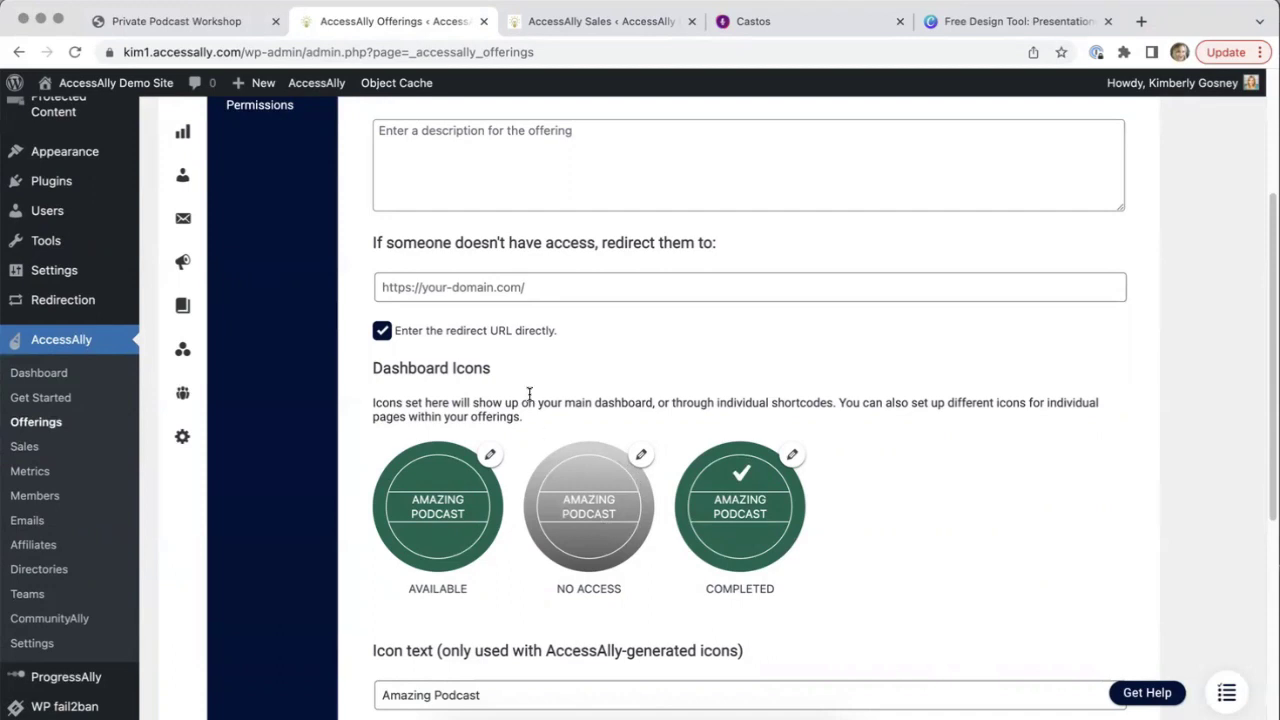
pyautogui.click(381, 330)
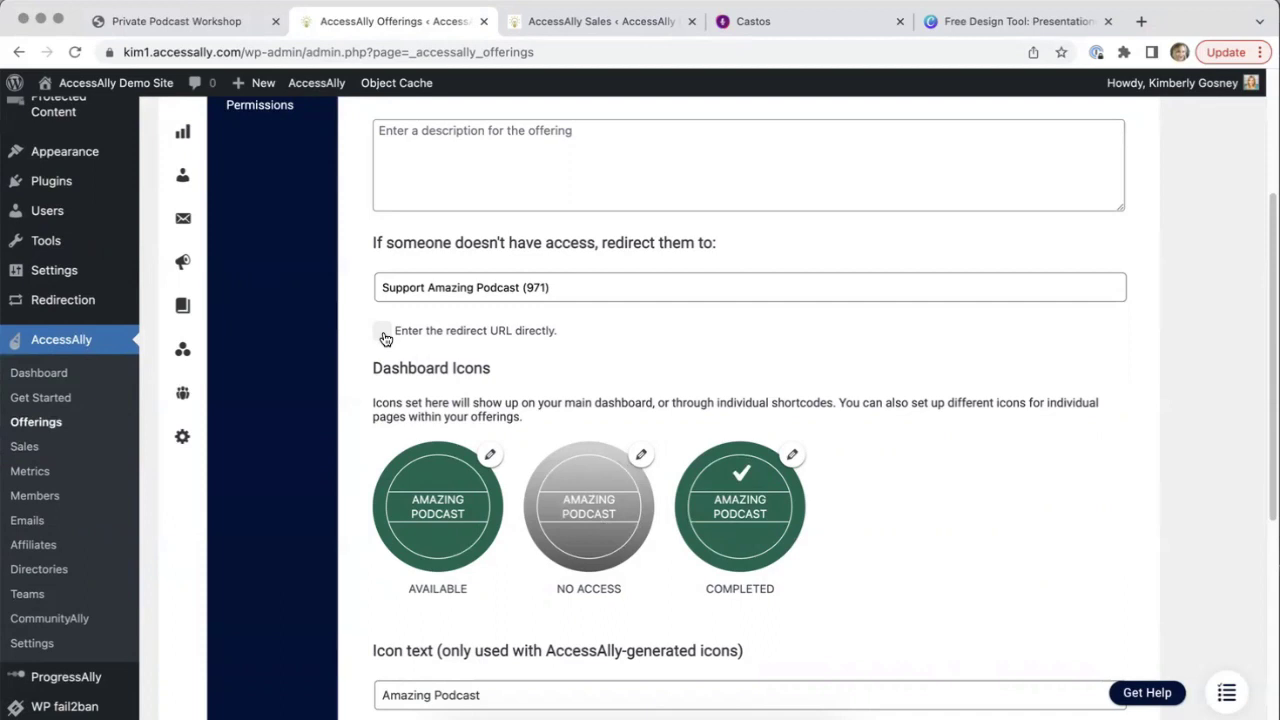
pyautogui.click(591, 291)
pyautogui.click(346, 280)
pyautogui.scroll(-2, 348, 384)
pyautogui.scroll(-4, 348, 384)
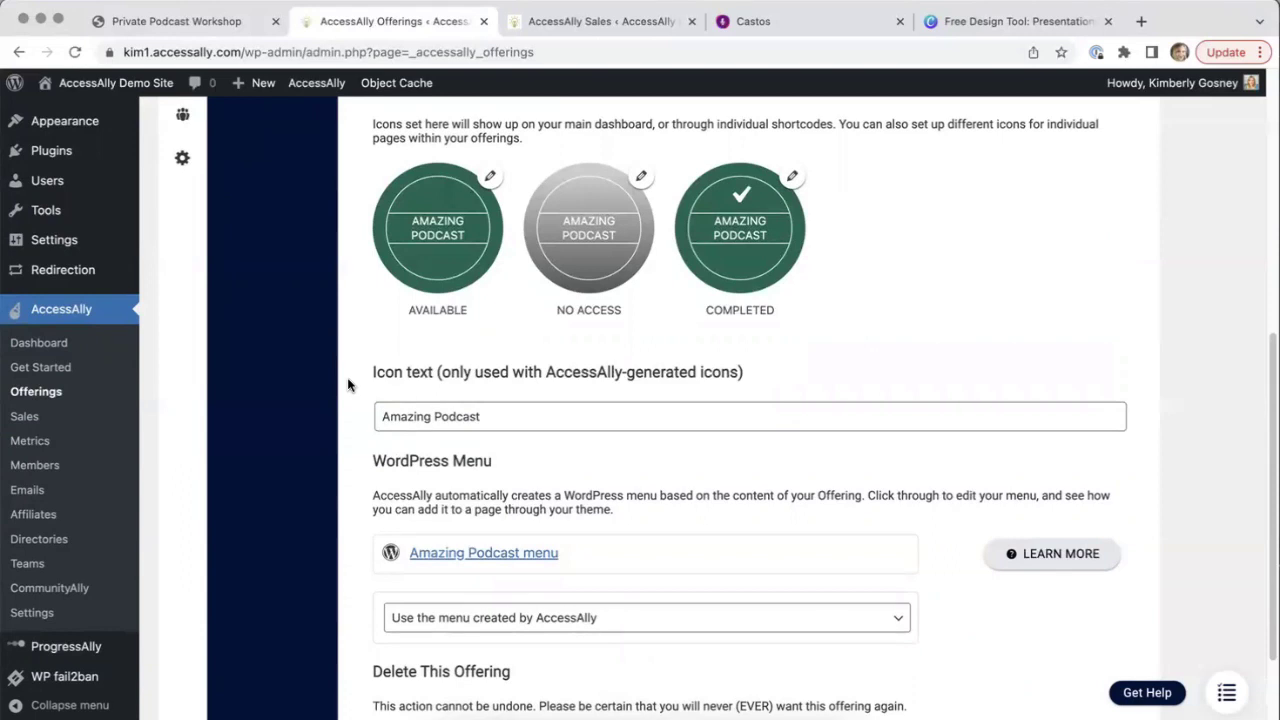
# Set the Available dashboard icon to the AMAZING.png cover image and update the icon
pyautogui.click(489, 179)
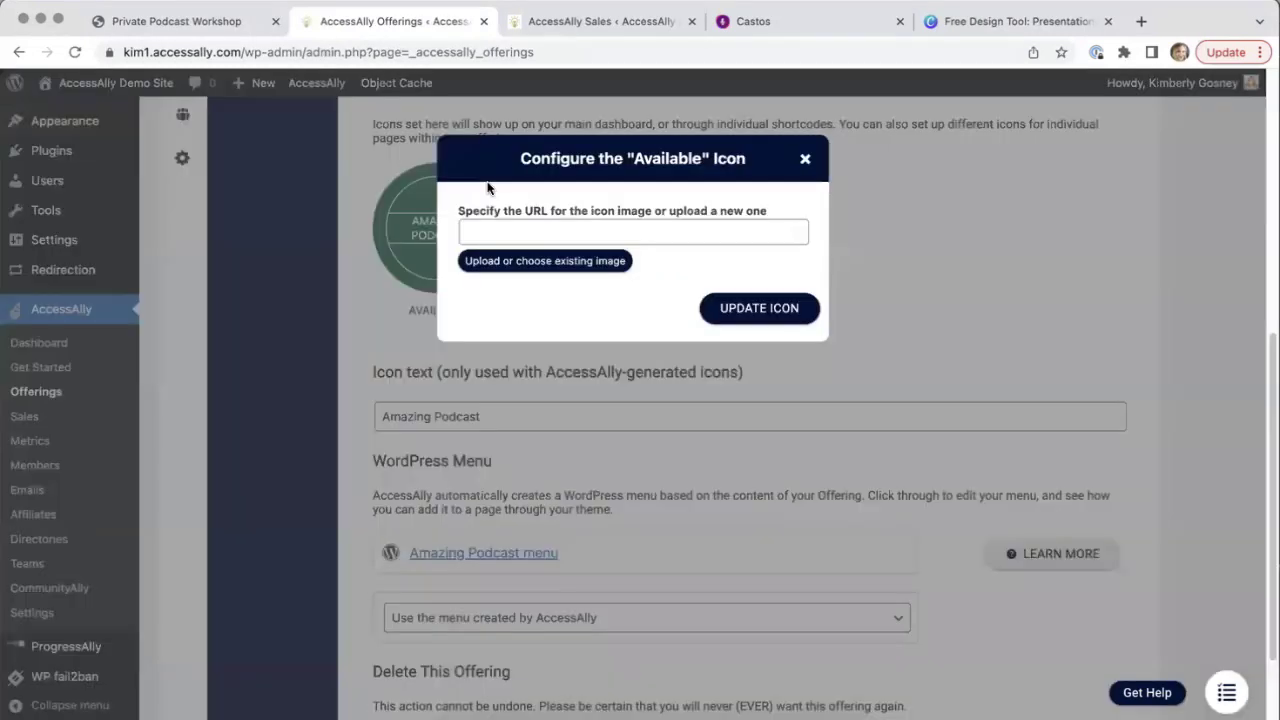
pyautogui.click(513, 264)
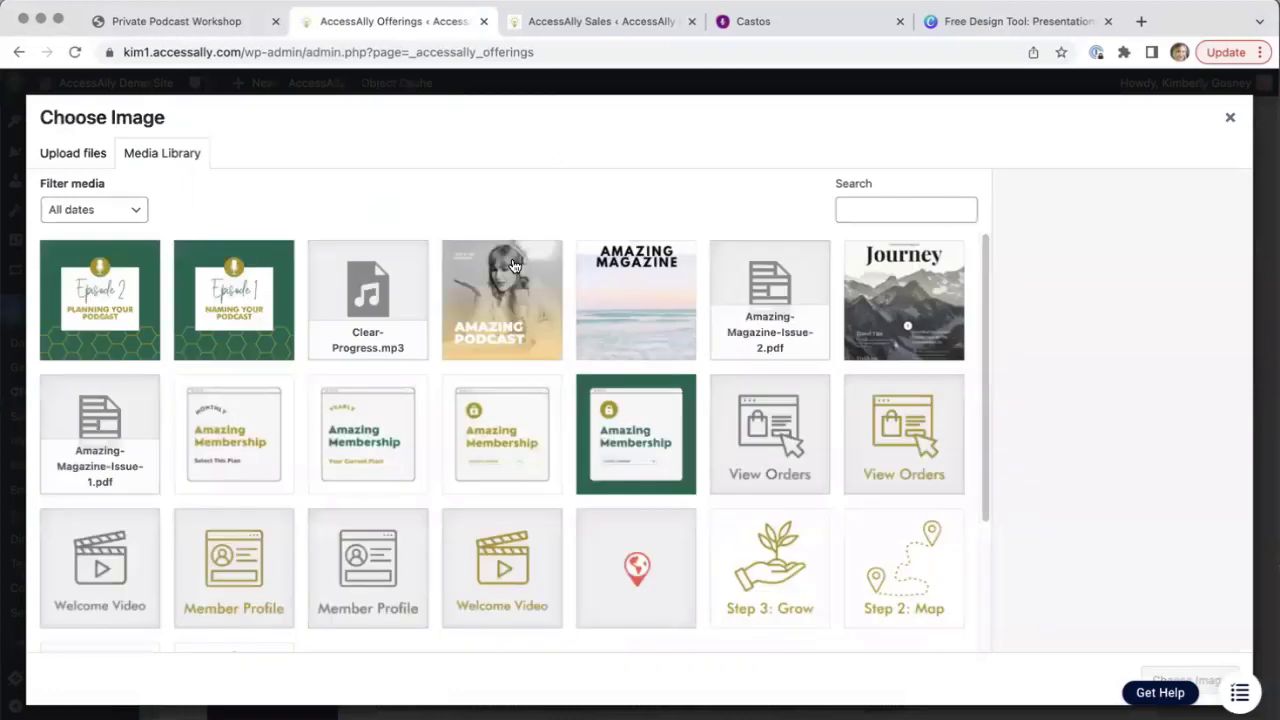
pyautogui.click(494, 293)
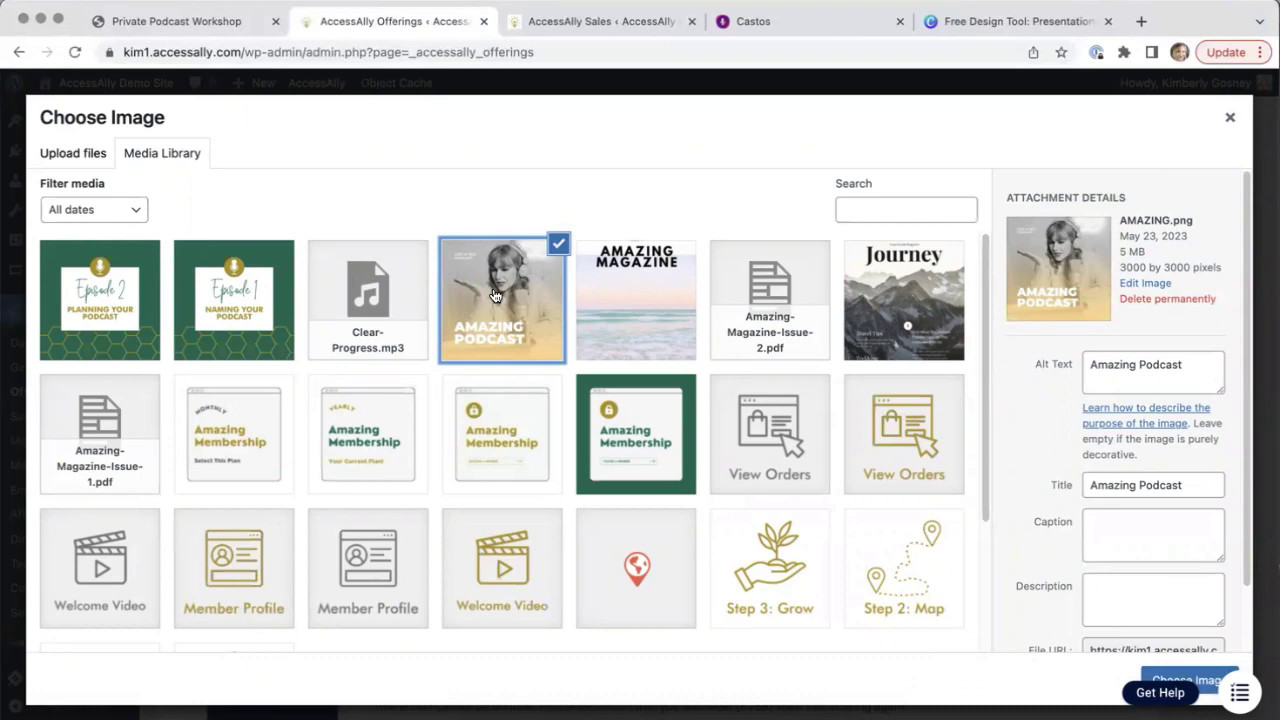
pyautogui.click(1199, 676)
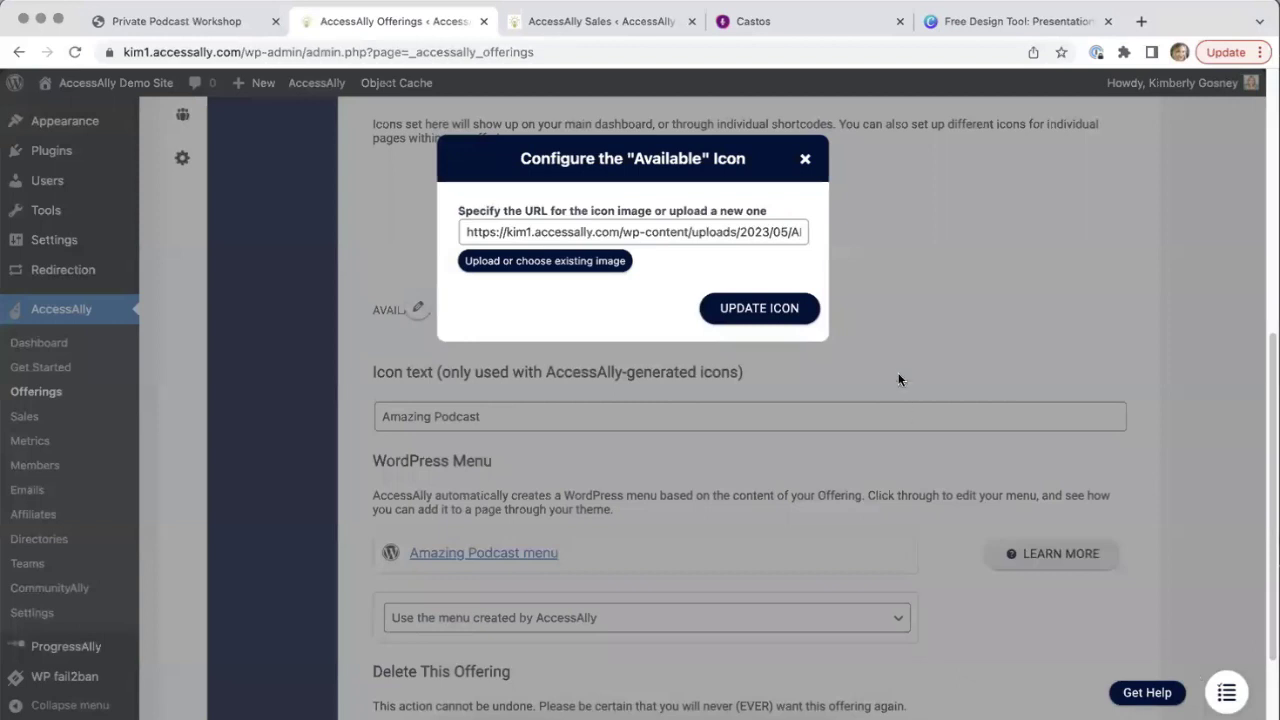
pyautogui.click(762, 309)
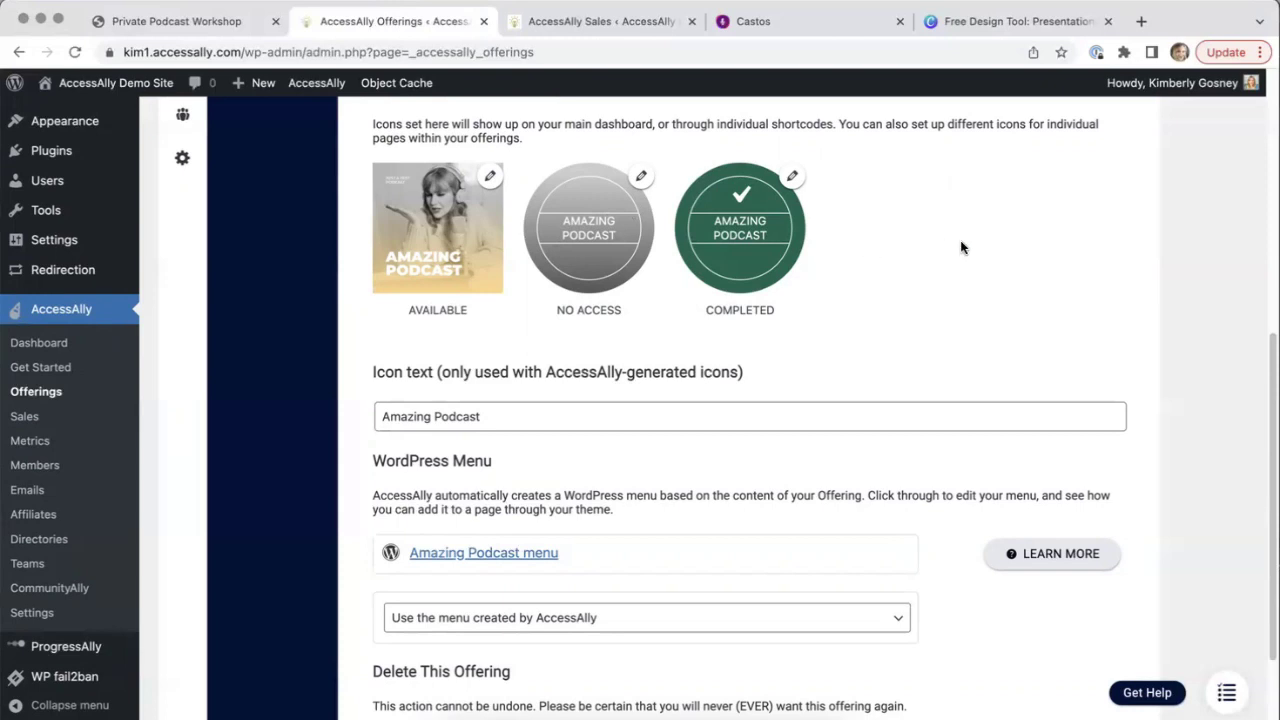
pyautogui.scroll(-3, 961, 248)
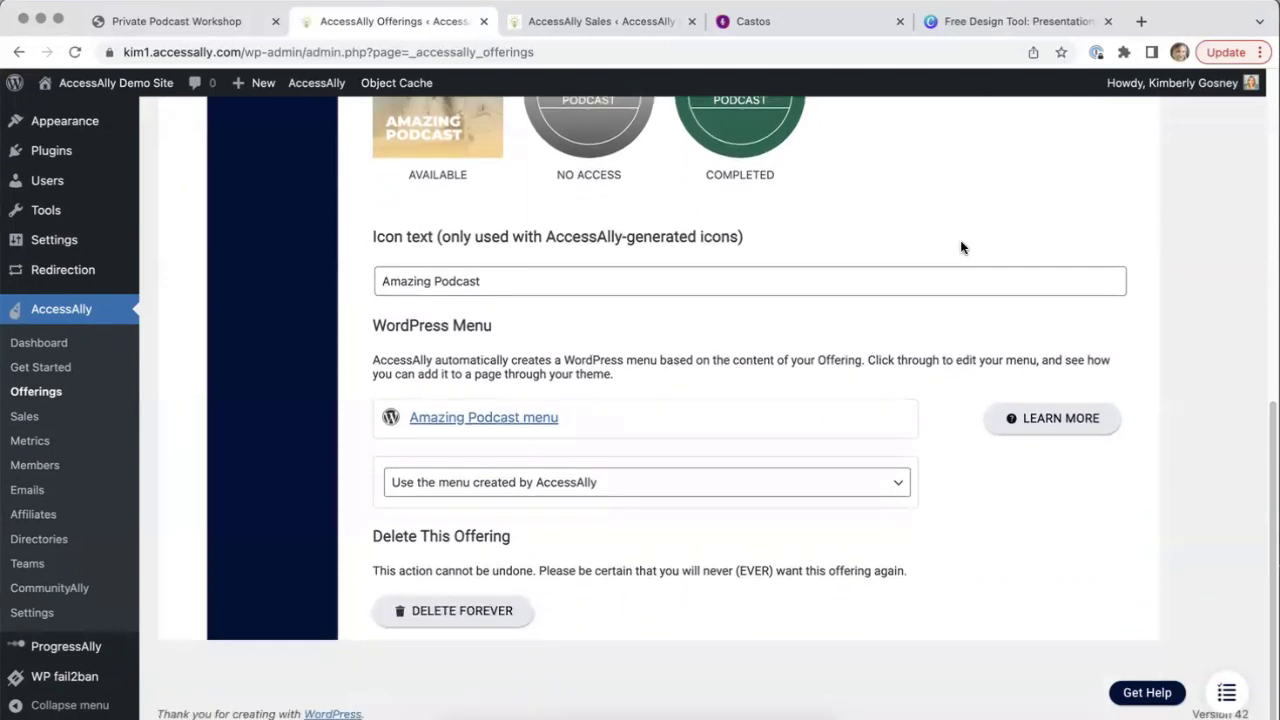
pyautogui.scroll(10, 961, 248)
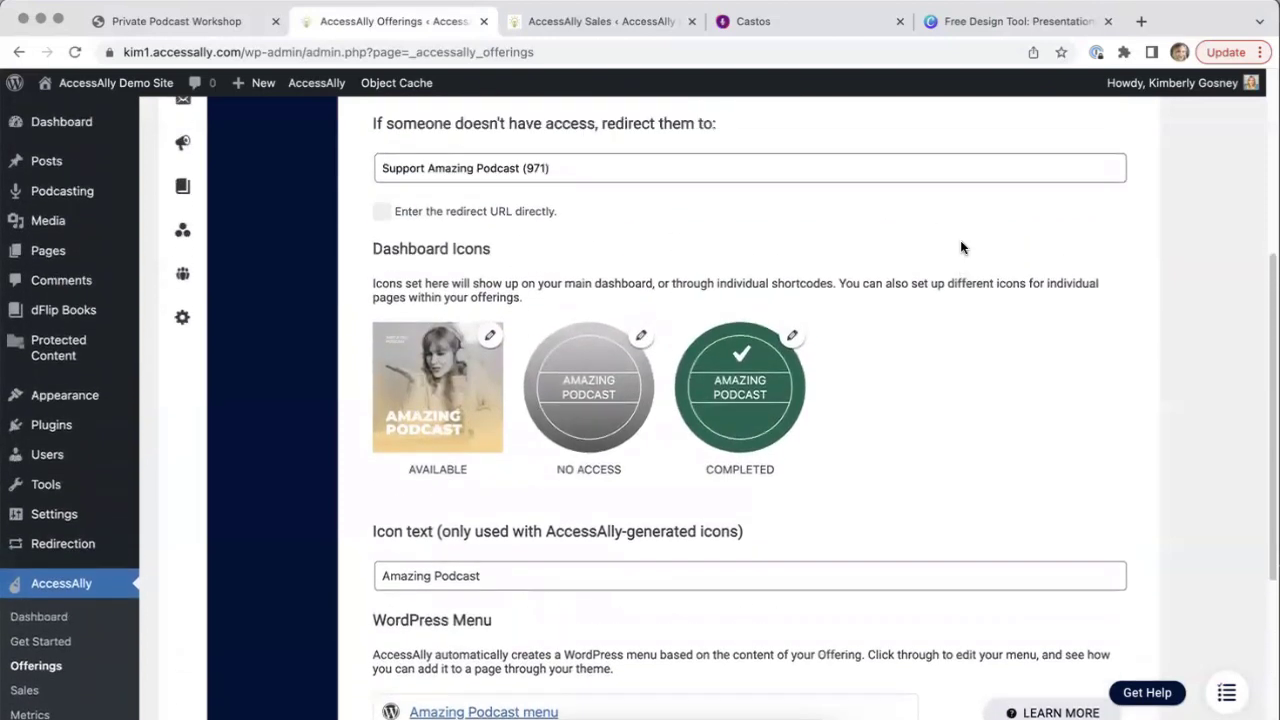
pyautogui.scroll(3, 961, 245)
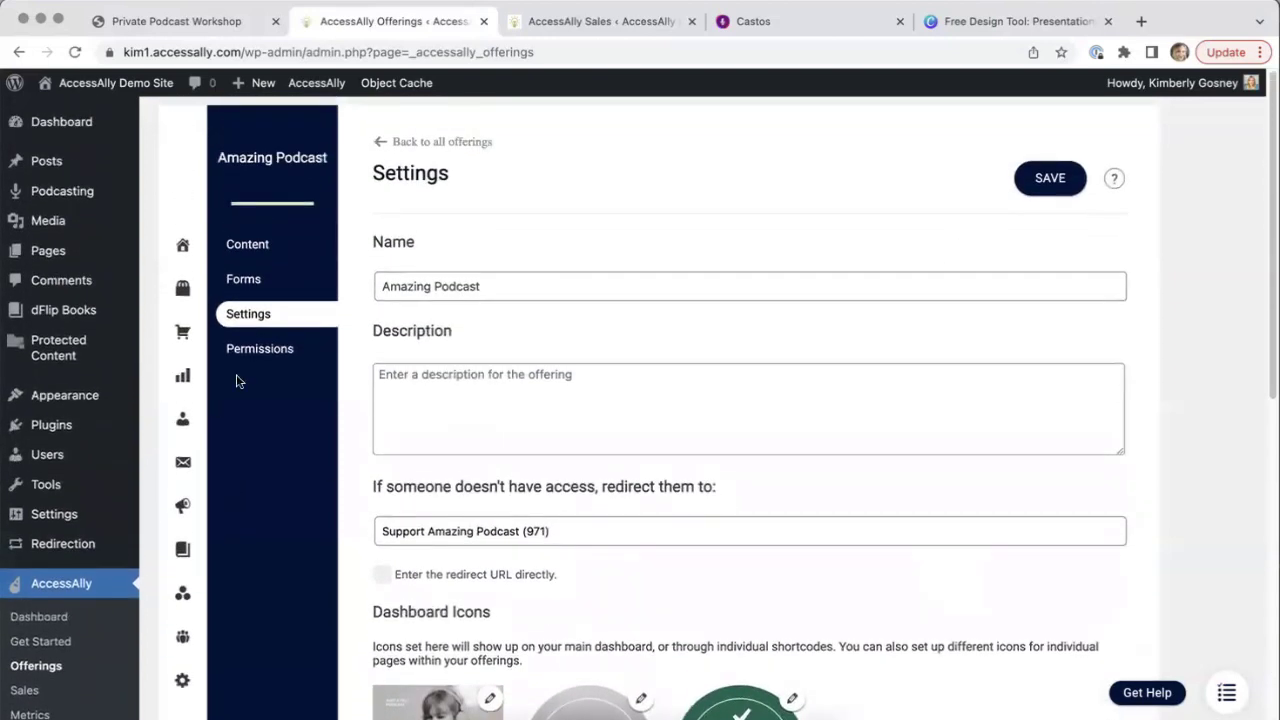
# Show the offering's Permissions, reviewing tags like Amazing Podcast Base Access and Revoke Access
pyautogui.click(268, 350)
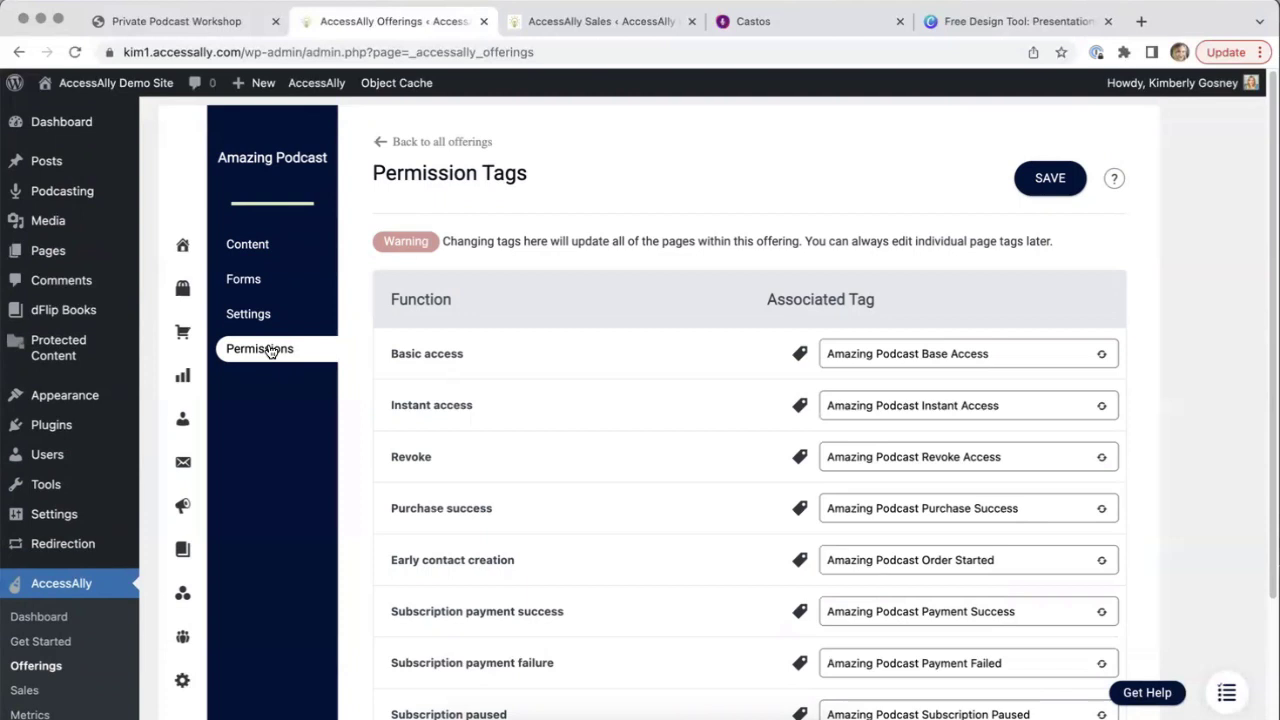
pyautogui.scroll(-1, 1131, 249)
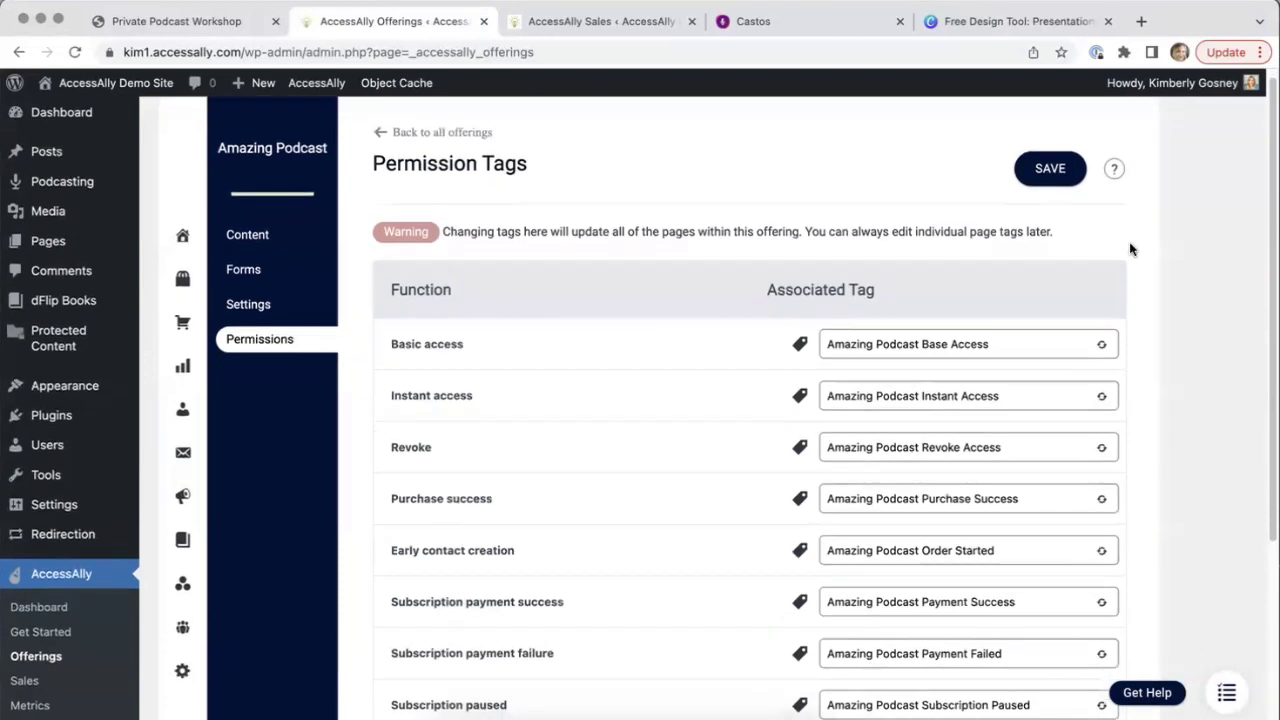
pyautogui.scroll(-3, 1131, 249)
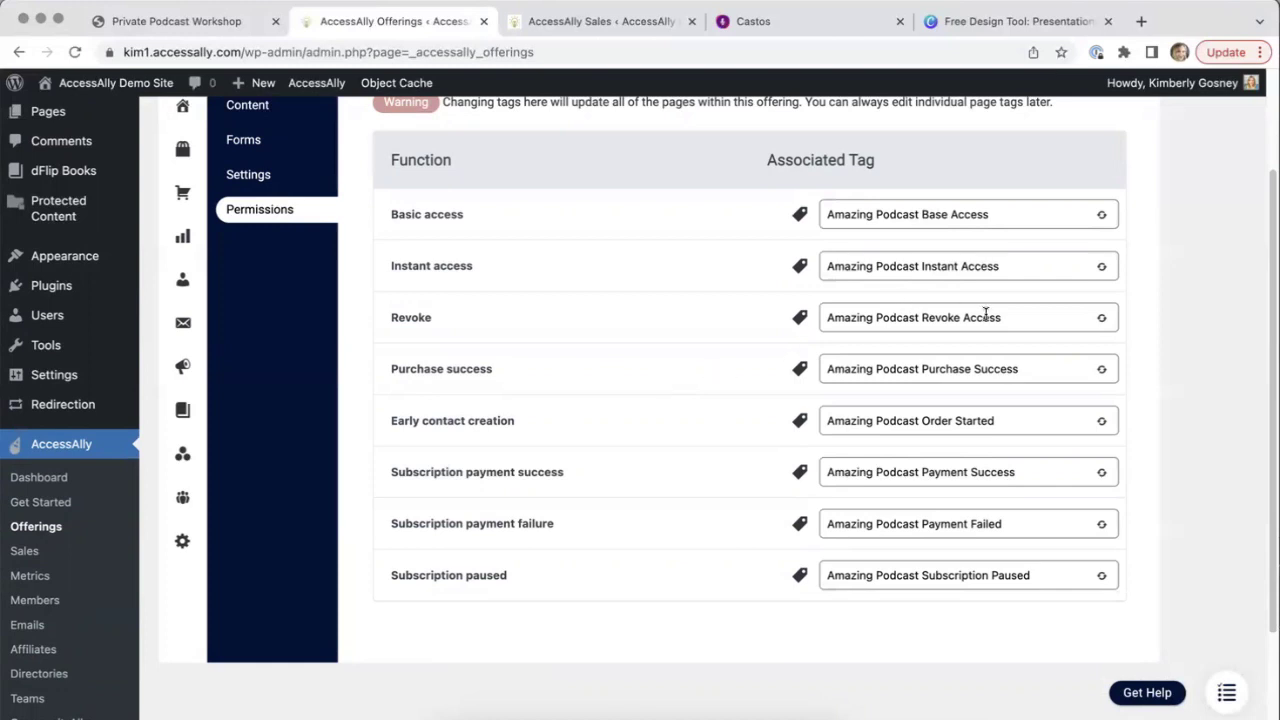
pyautogui.moveTo(1020, 360); pyautogui.dragTo(827, 360)
pyautogui.click(1200, 340)
pyautogui.scroll(2, 1199, 343)
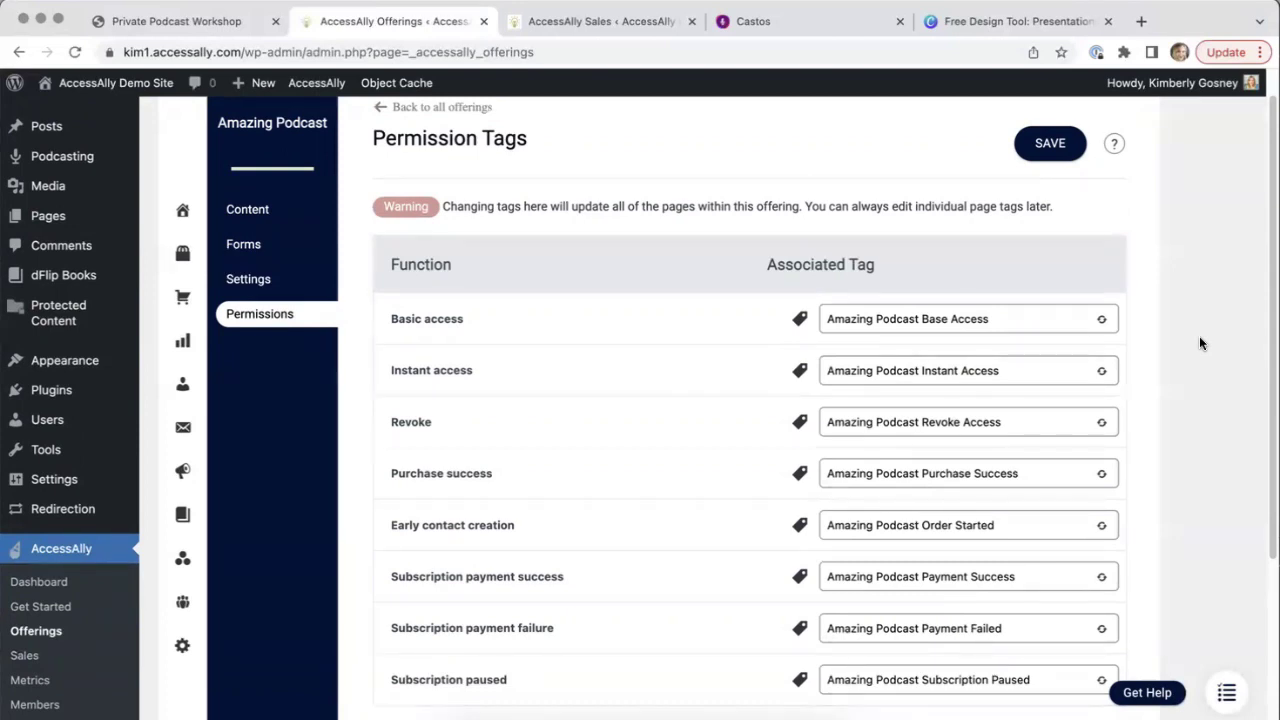
# Open the Amazing Podcast page from Content in the block editor and inspect its Podcast List block
pyautogui.click(258, 213)
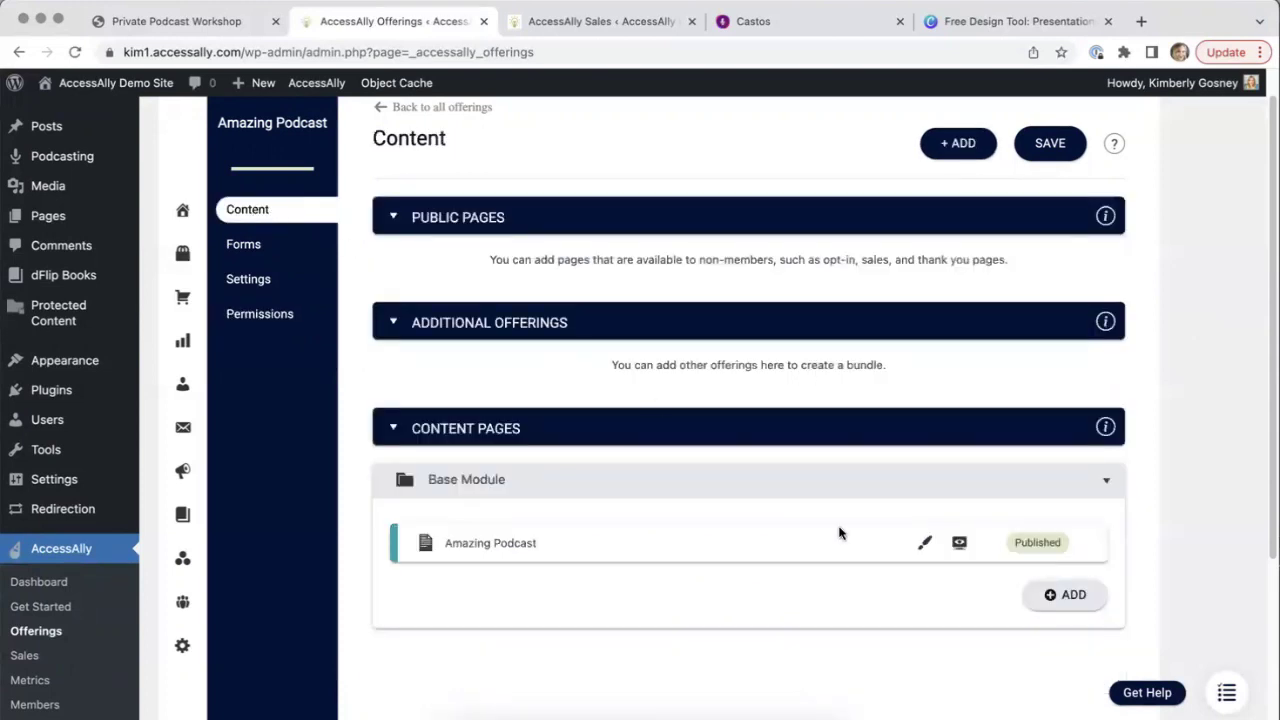
pyautogui.click(925, 546)
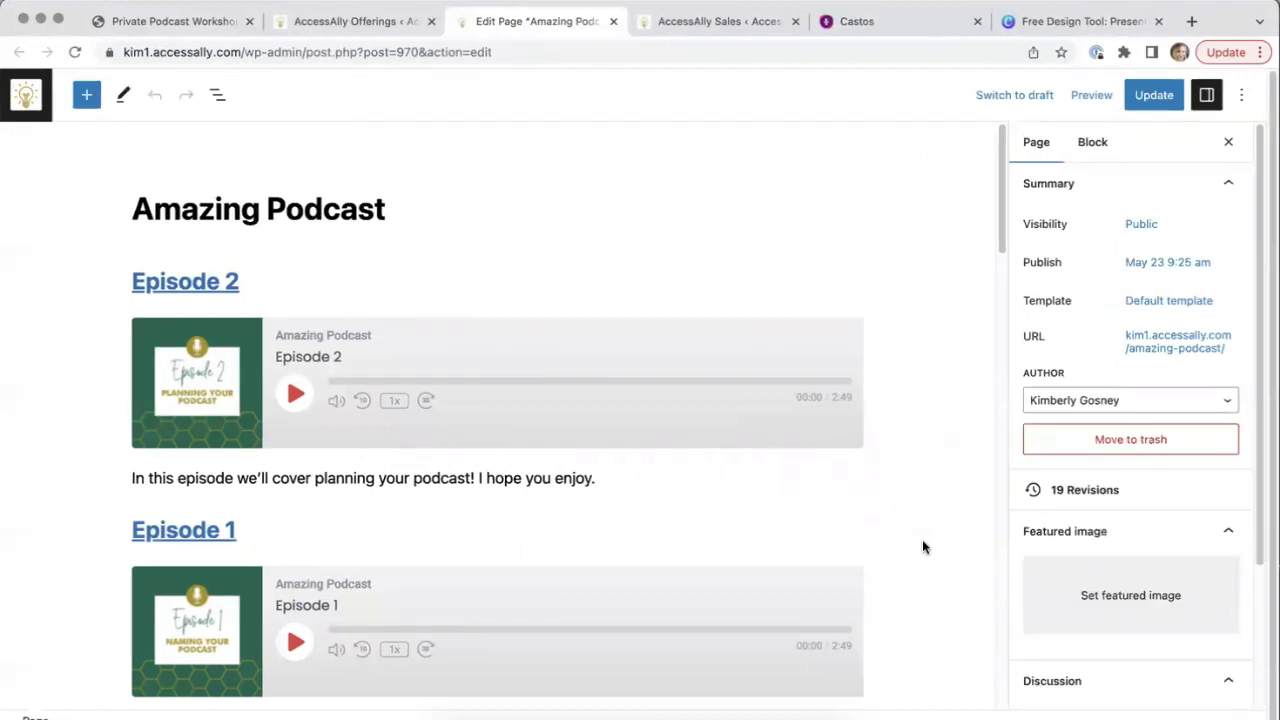
pyautogui.click(588, 314)
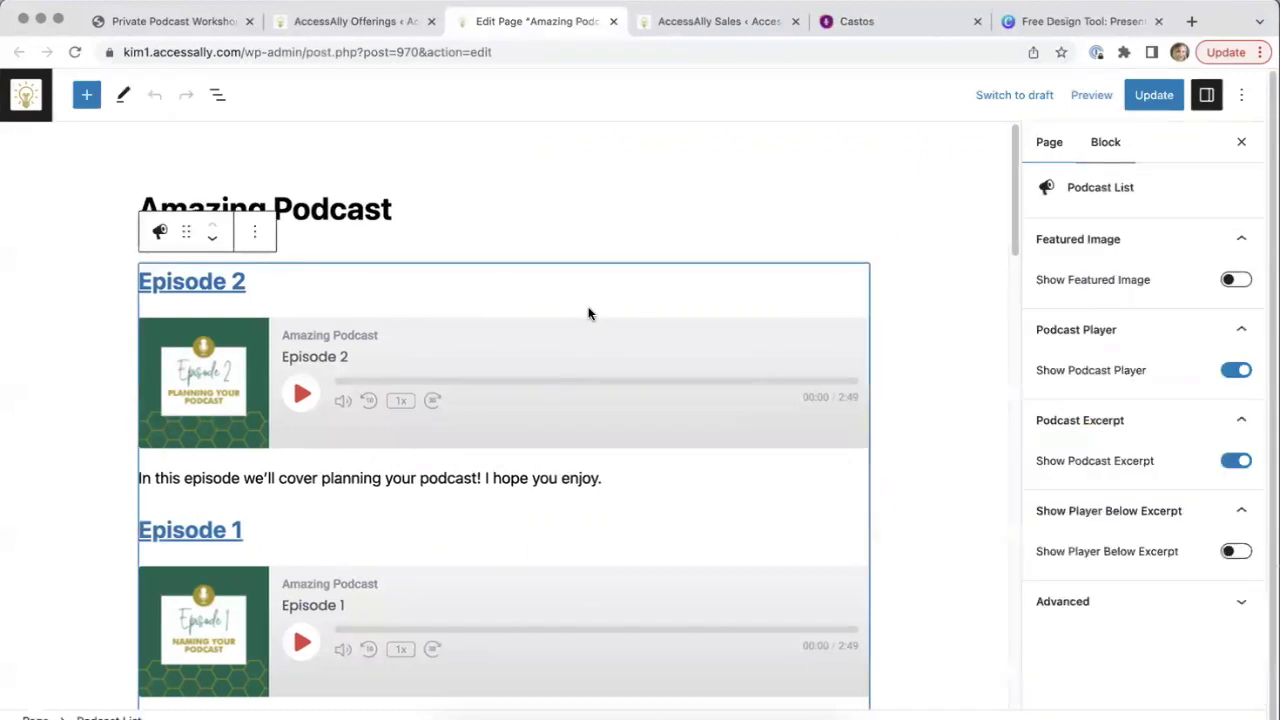
pyautogui.click(255, 236)
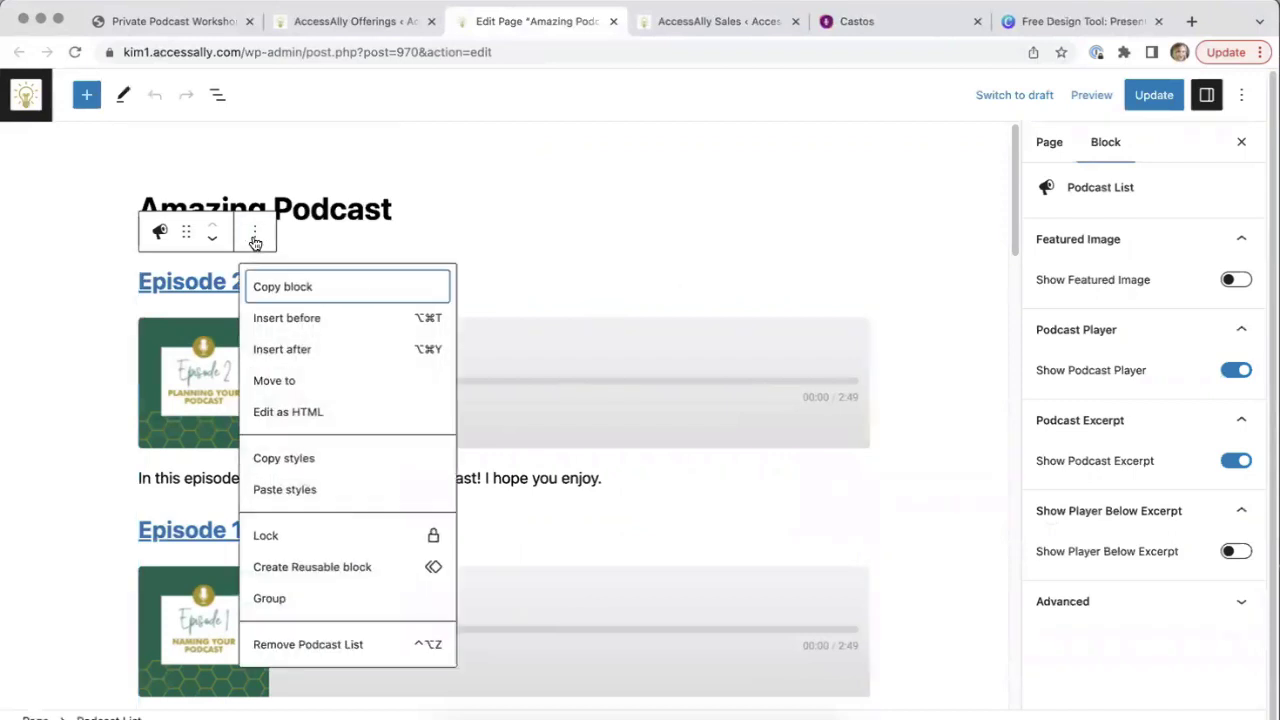
pyautogui.click(483, 238)
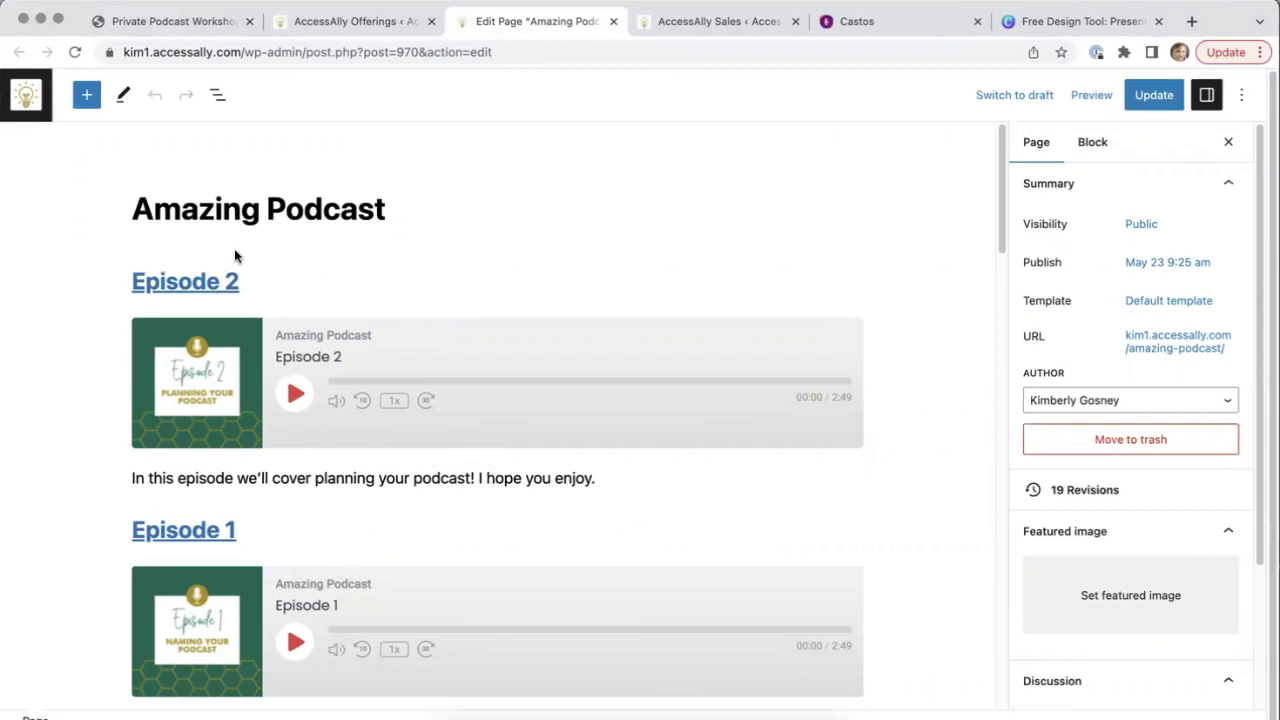
pyautogui.click(289, 297)
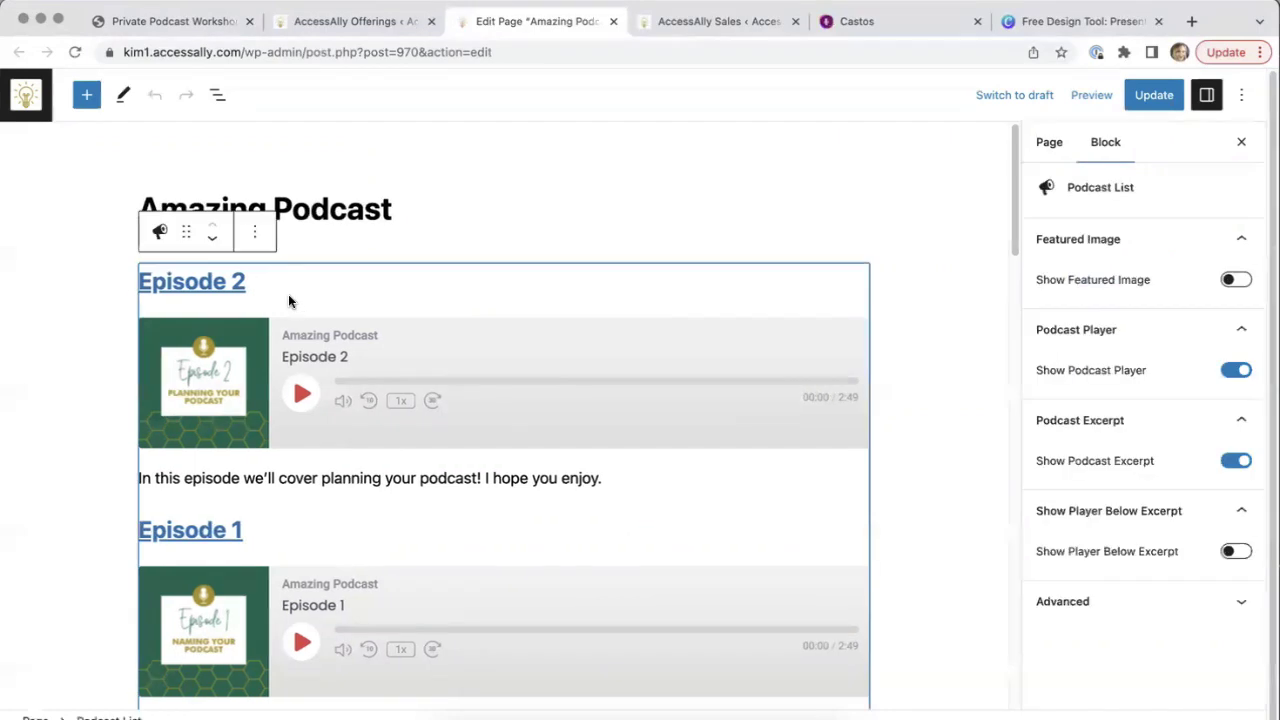
pyautogui.click(723, 245)
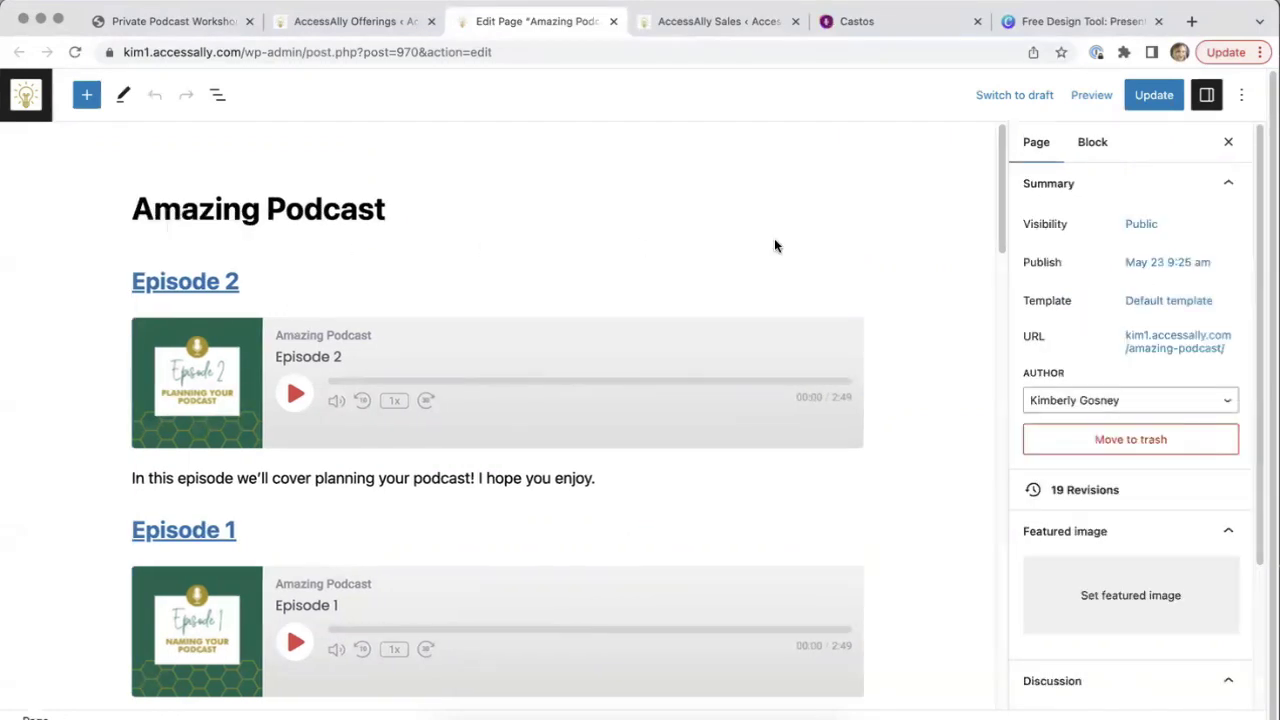
# Insert a Podcast List block below the Amazing Podcast page title
pyautogui.click(405, 209)
pyautogui.press('Return')
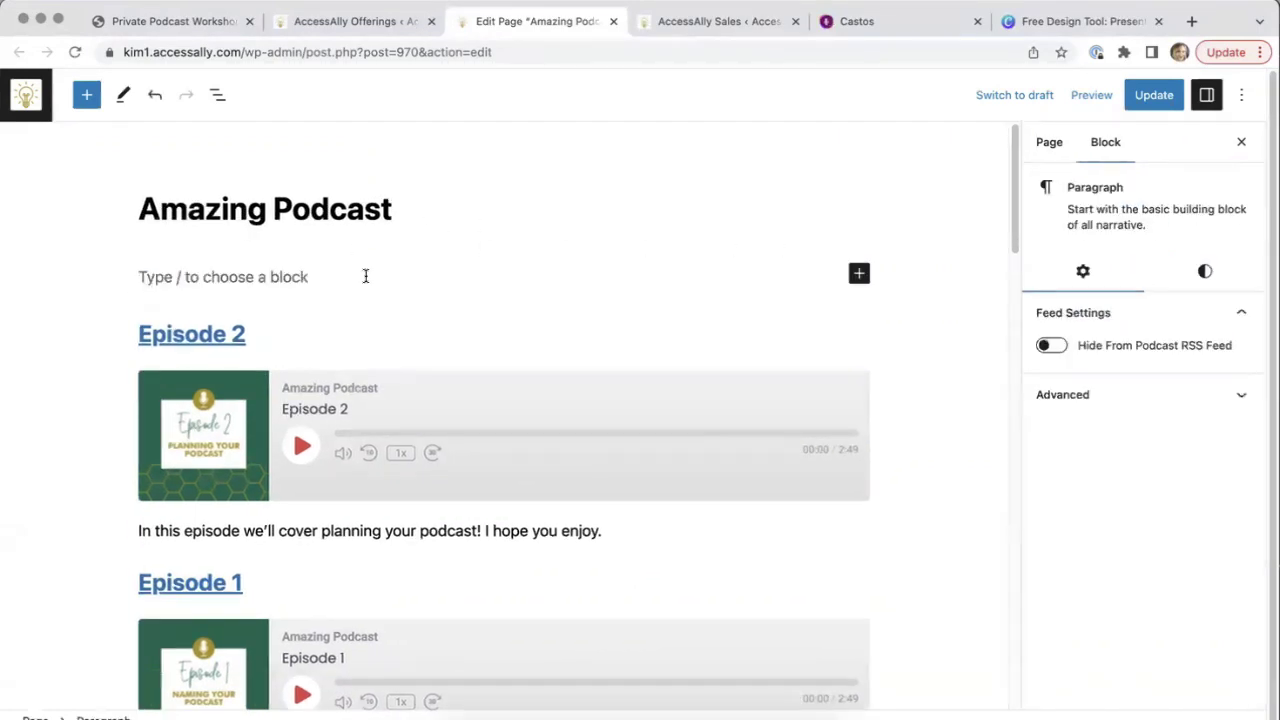
pyautogui.click(858, 275)
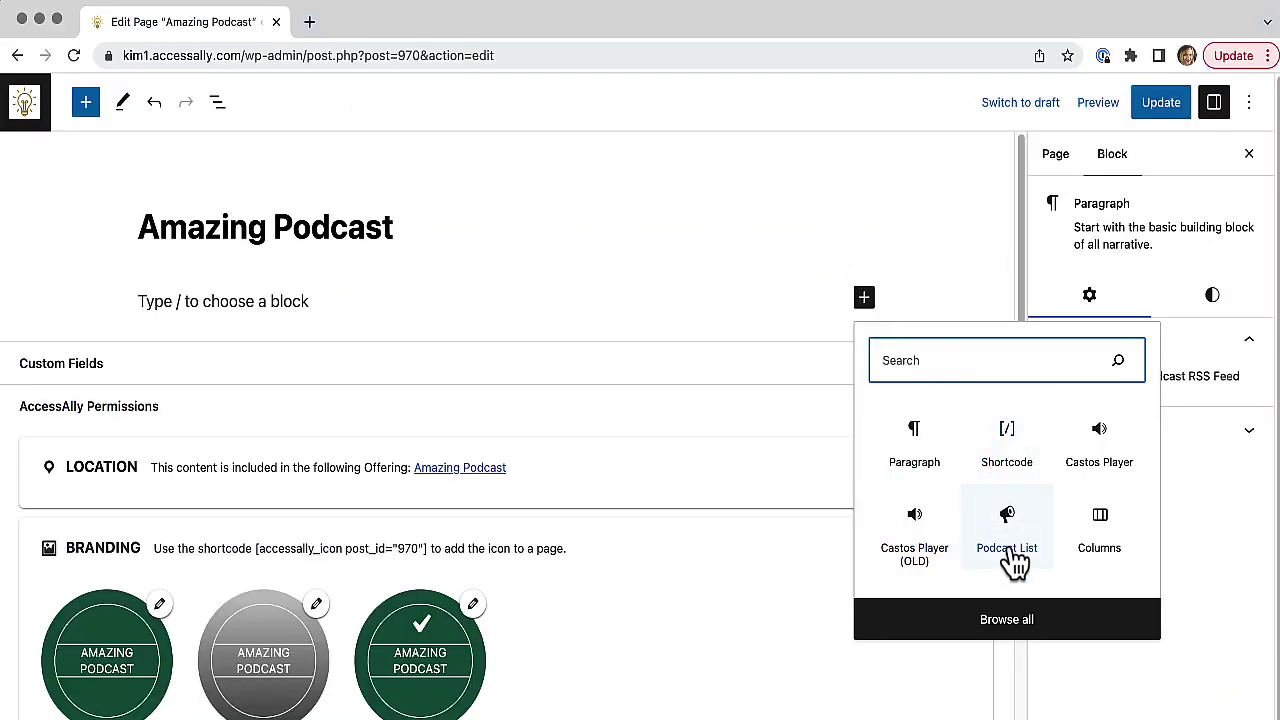
pyautogui.click(1012, 540)
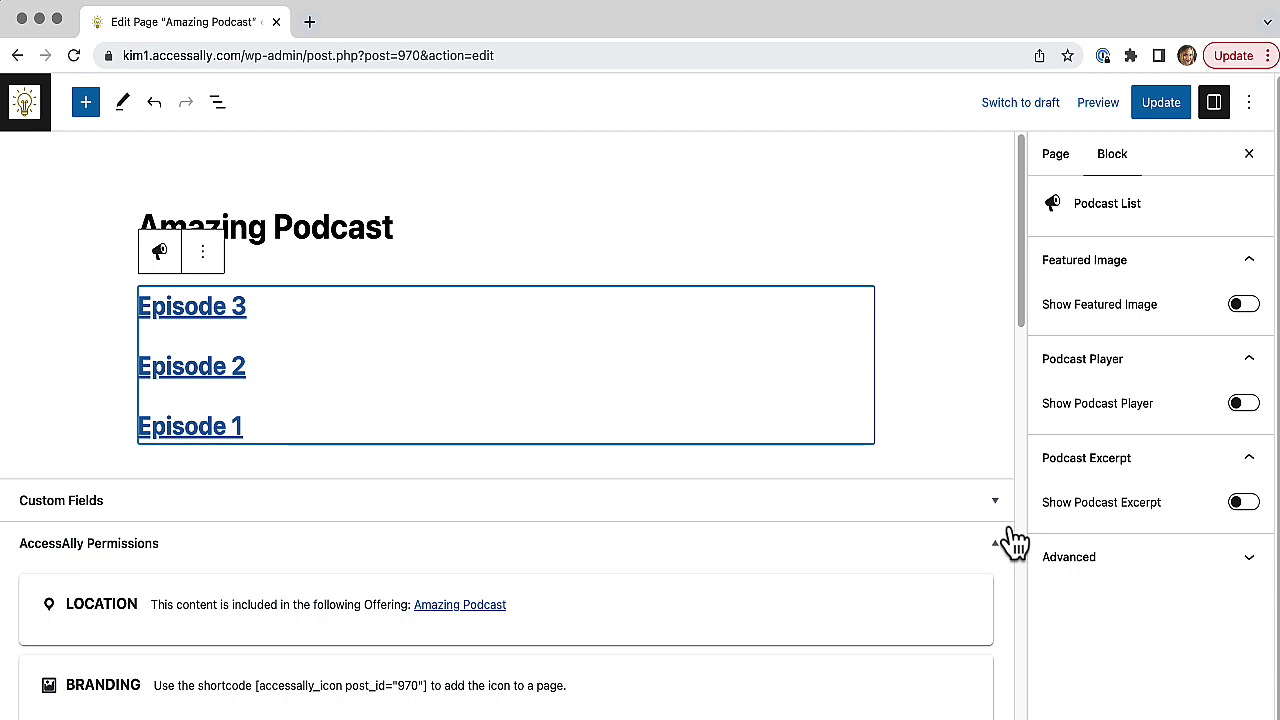
# Turn on Show Podcast Player and Show Podcast Excerpt, keeping the player above the excerpt
pyautogui.click(1241, 412)
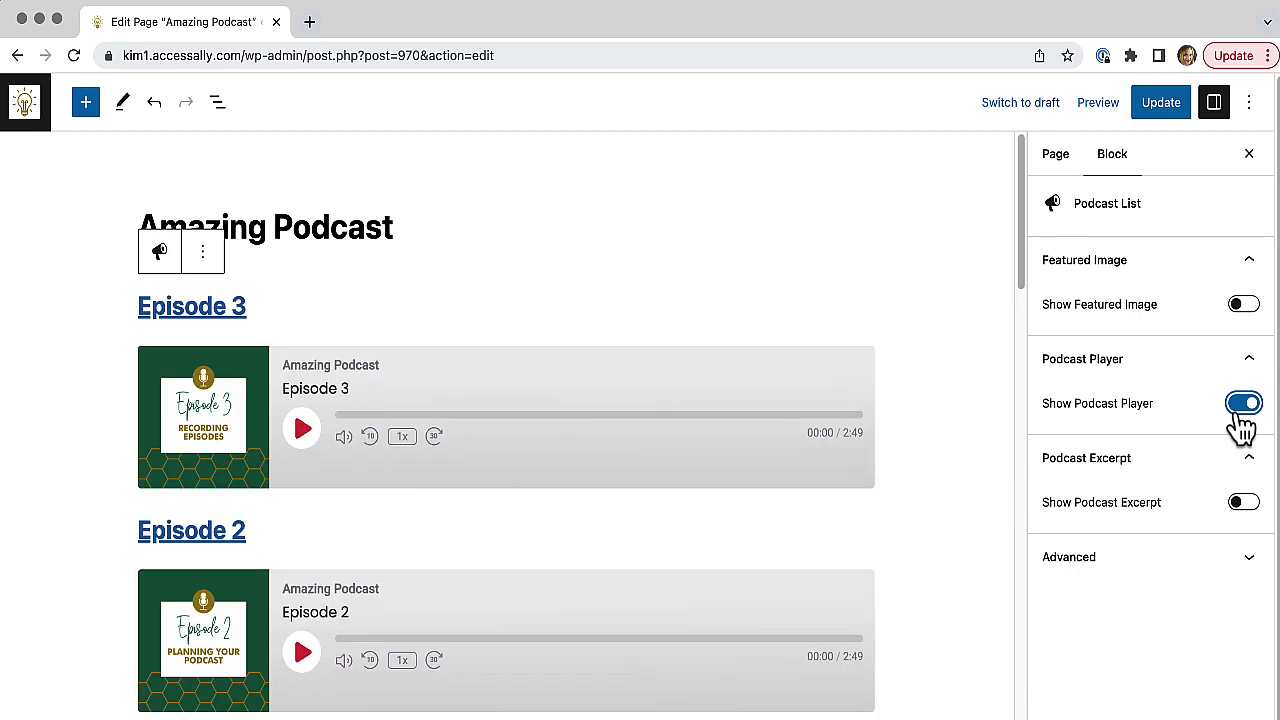
pyautogui.click(1243, 508)
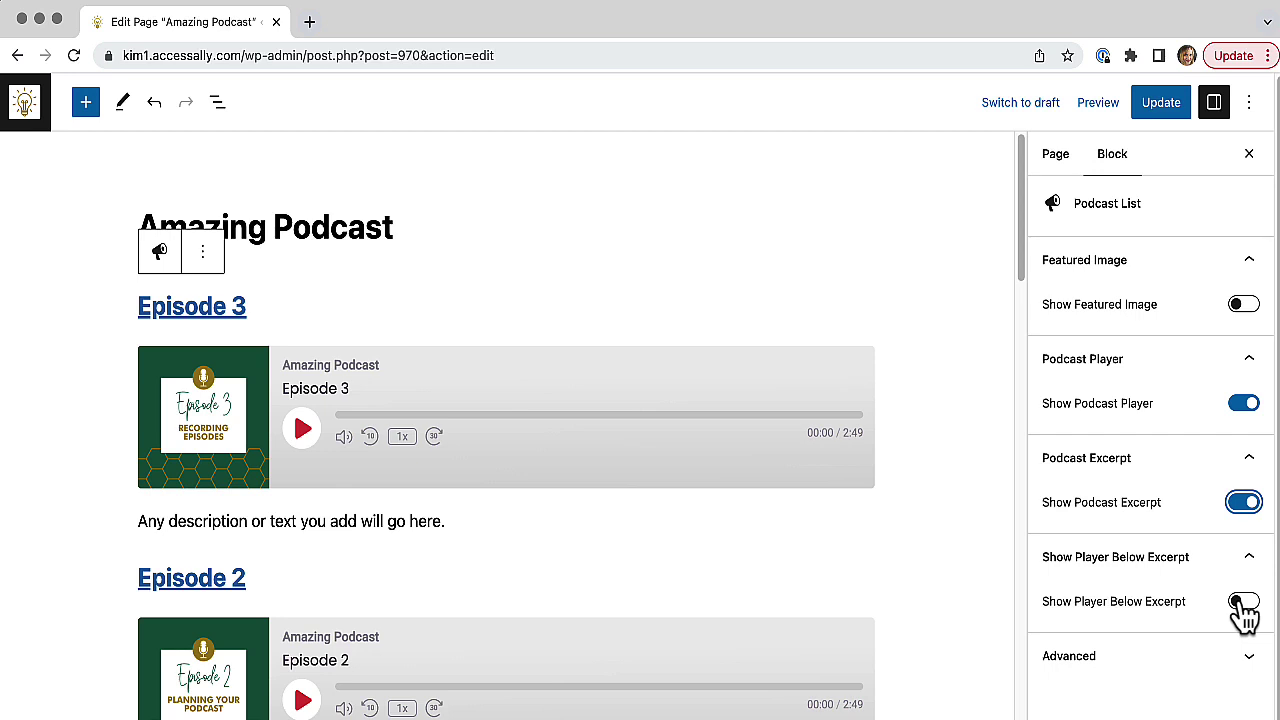
pyautogui.click(1243, 603)
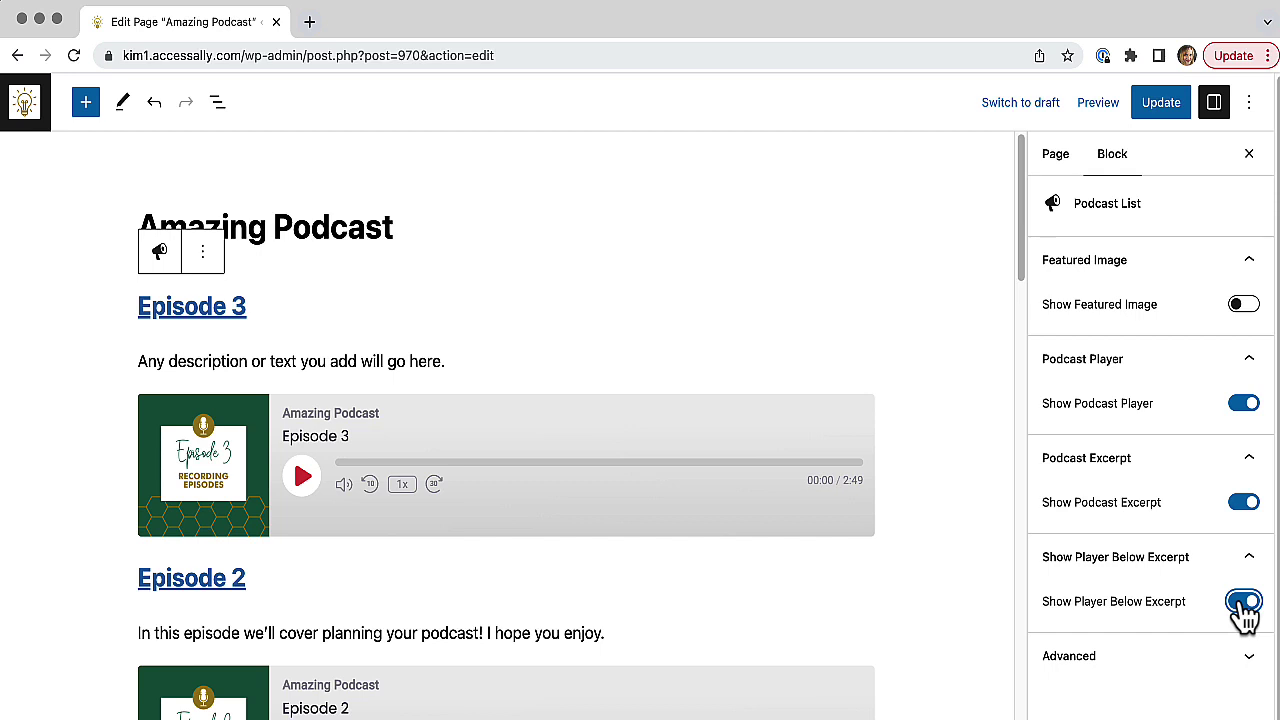
pyautogui.click(1243, 603)
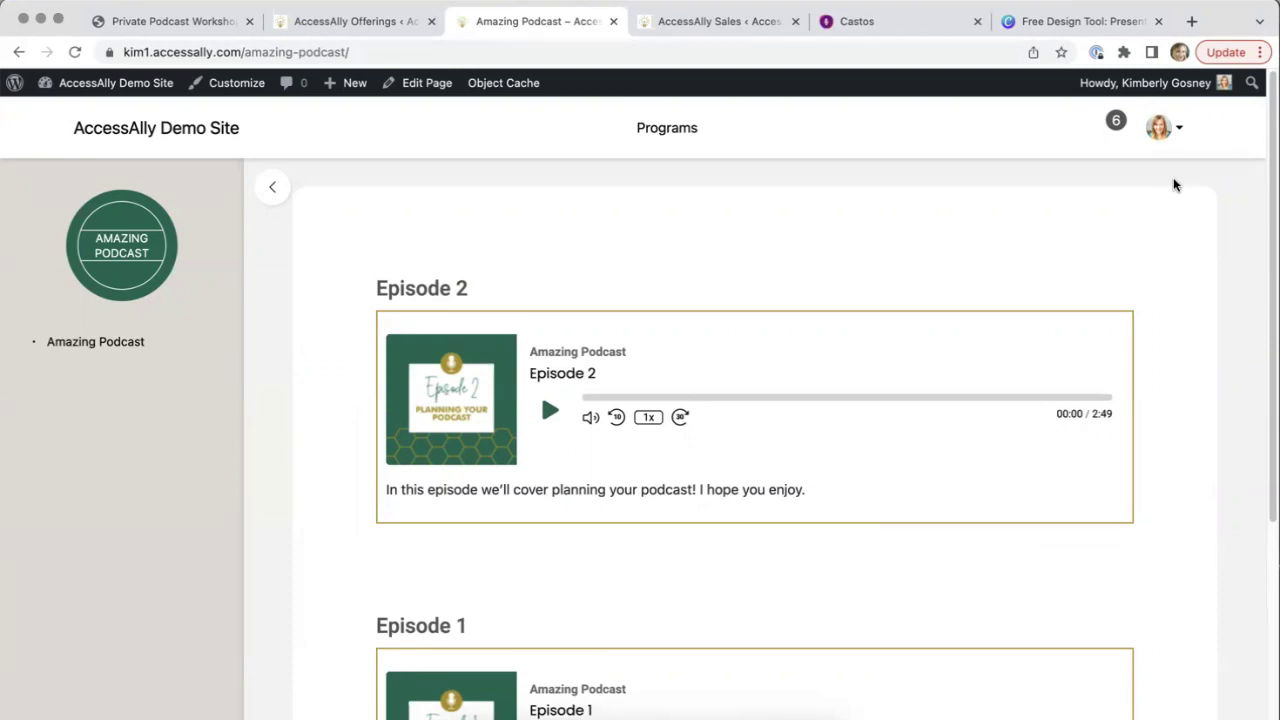
# Return to the WordPress admin dashboard and bring up the Podcasting menu options
pyautogui.moveTo(104, 88)
pyautogui.click(70, 119)
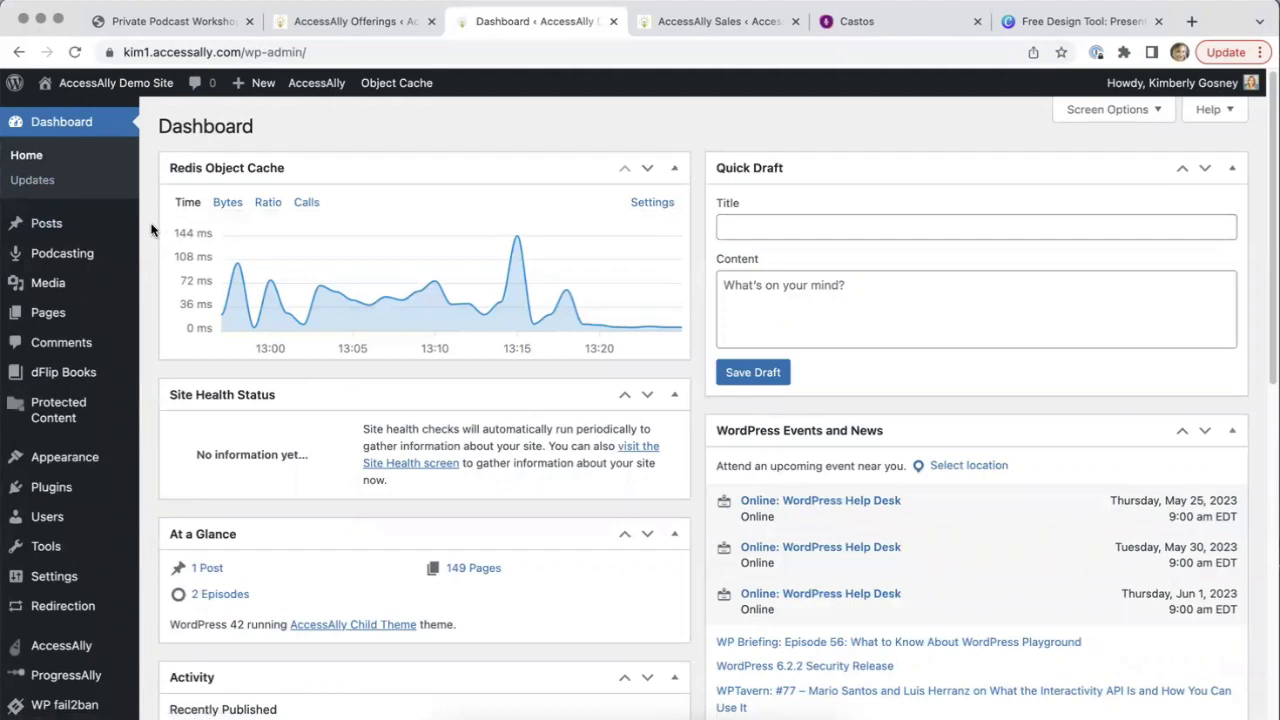
pyautogui.scroll(-1, 151, 230)
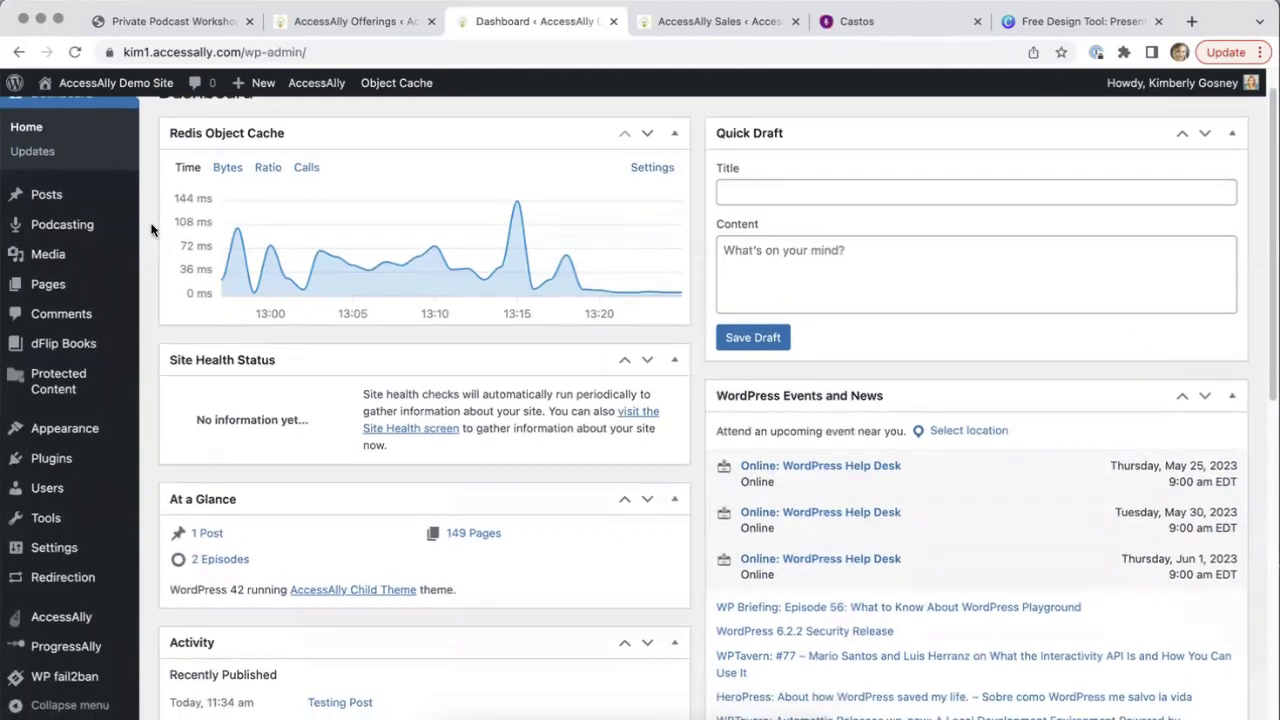
pyautogui.moveTo(86, 231)
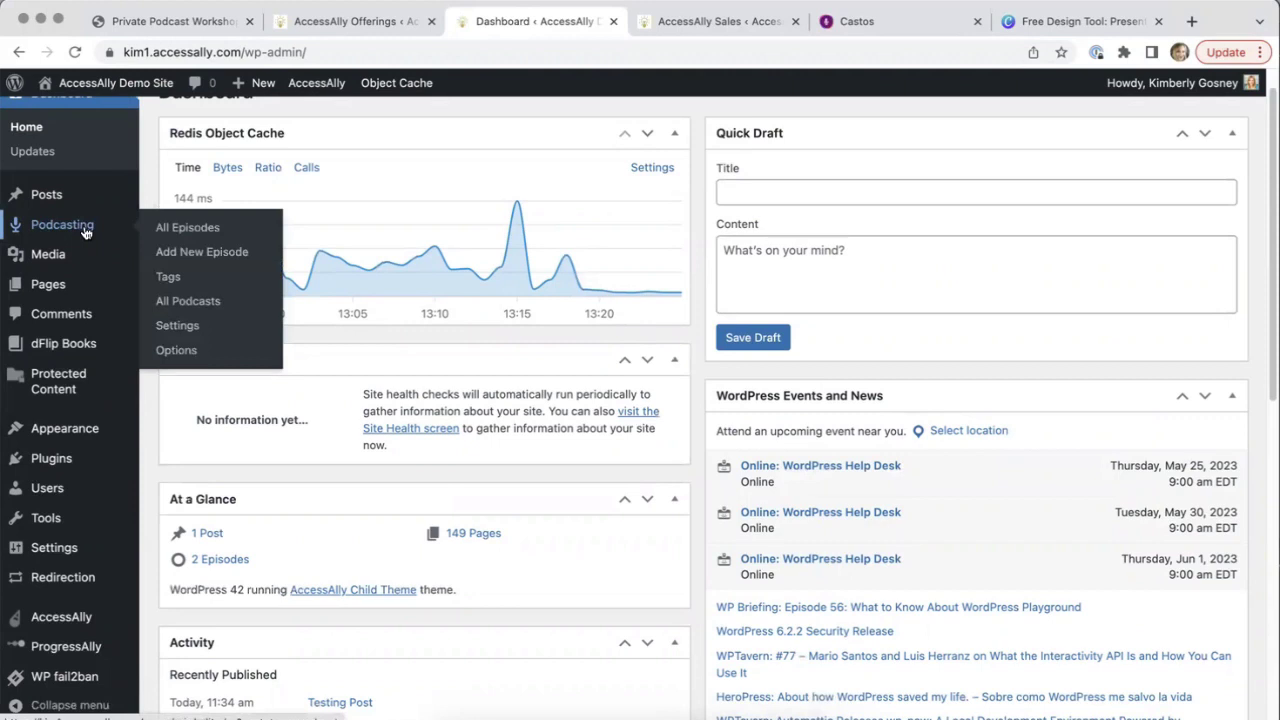
# Open Podcasting Settings and review which post types the General tab uses for podcasts
pyautogui.click(175, 327)
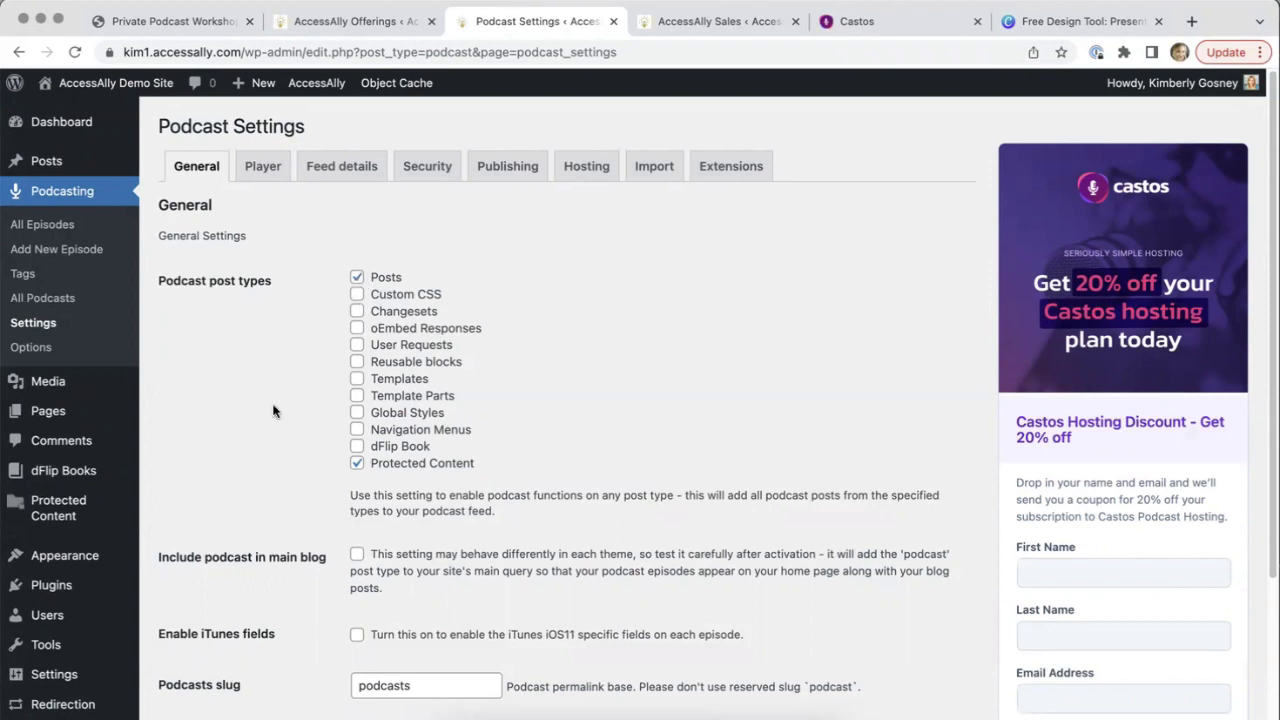
pyautogui.scroll(-2, 310, 385)
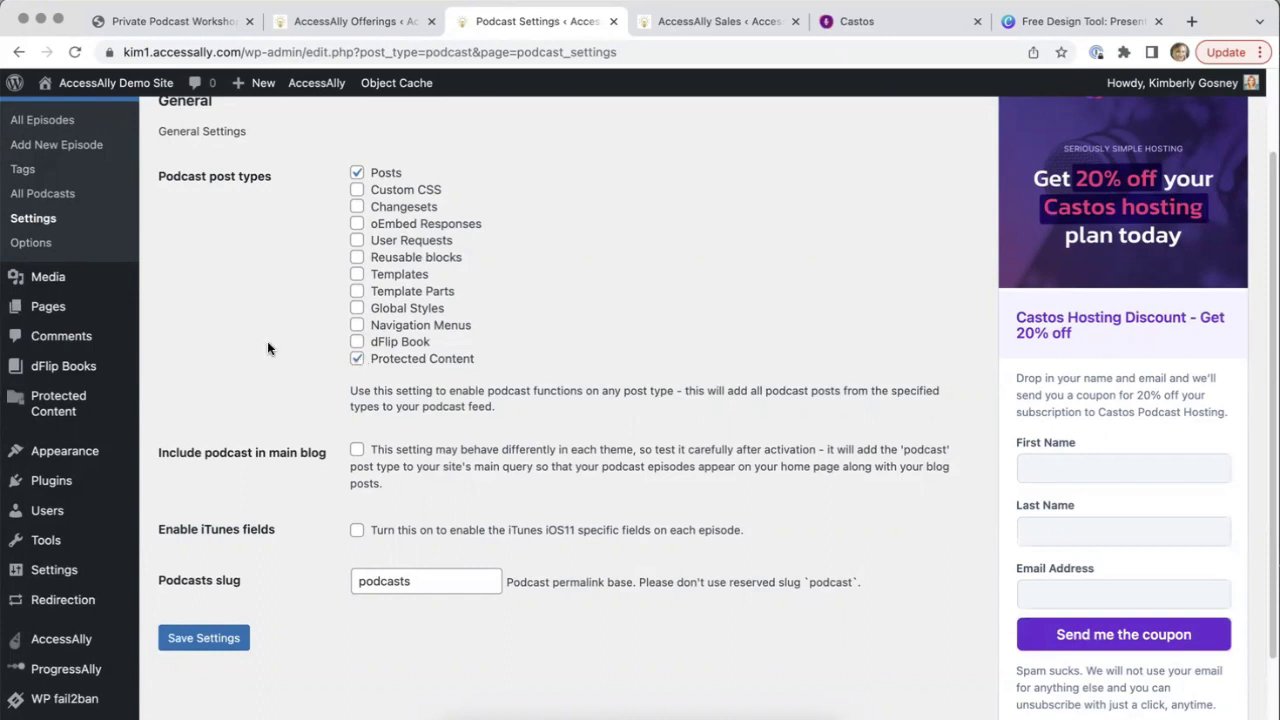
pyautogui.scroll(3, 271, 348)
# Review the Player tab's locations, visibility, style and custom player colour options
pyautogui.click(262, 170)
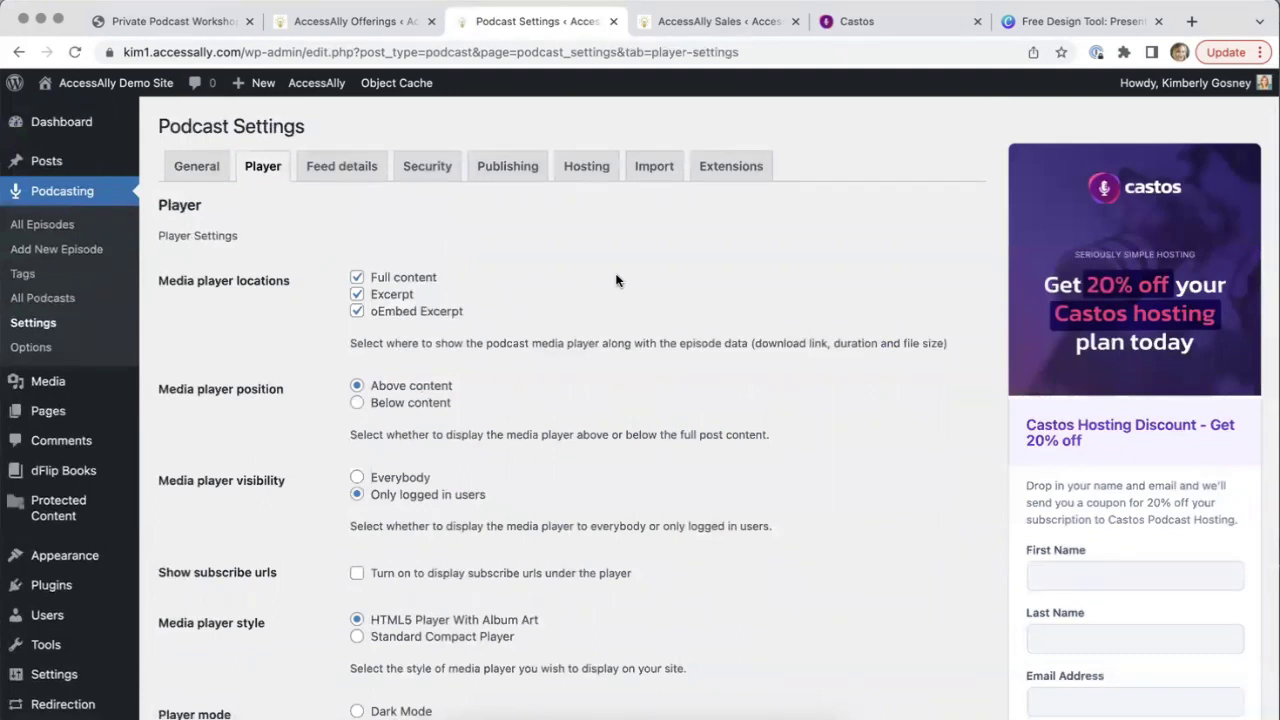
pyautogui.scroll(-3, 616, 280)
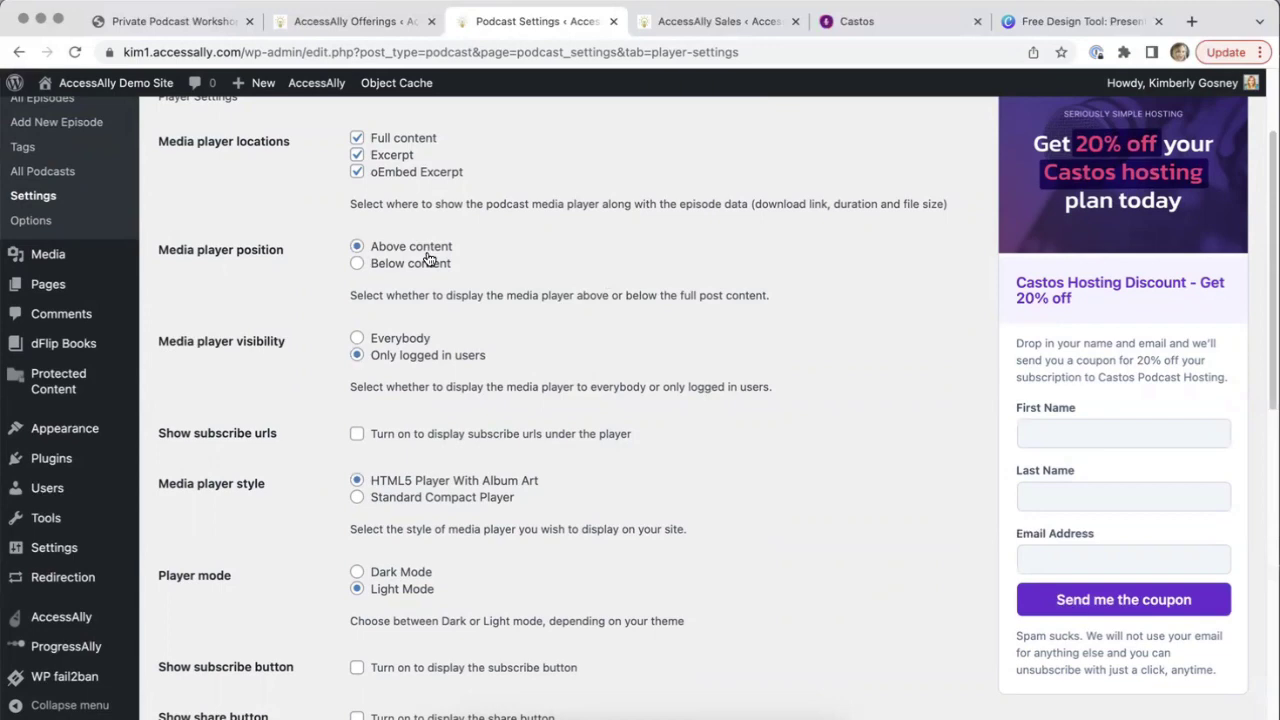
pyautogui.scroll(-3, 297, 300)
pyautogui.scroll(-1, 297, 294)
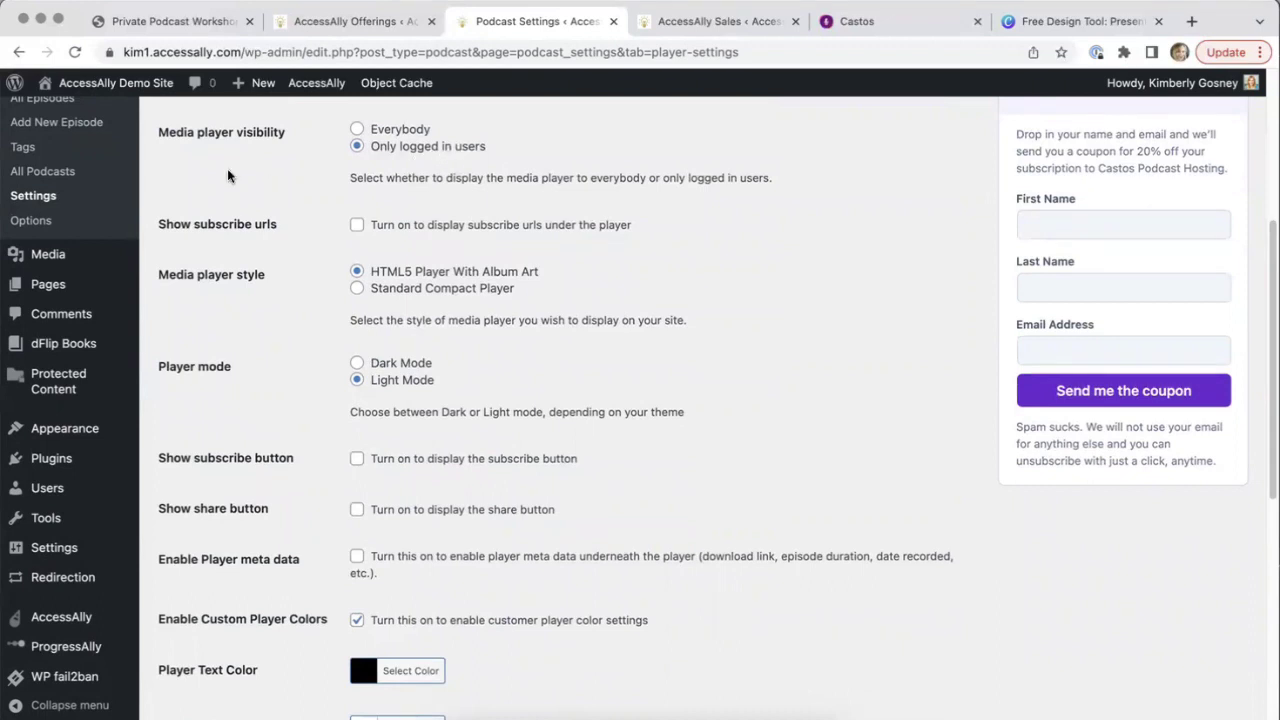
pyautogui.scroll(-2, 227, 176)
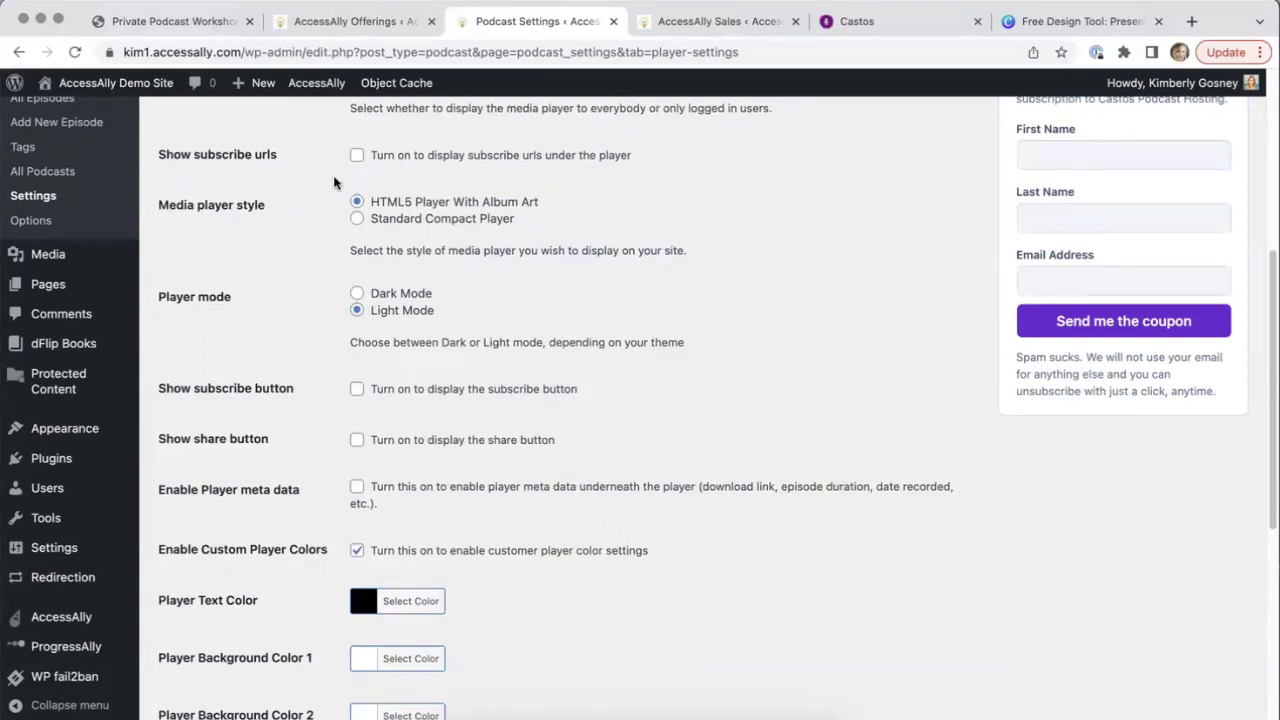
pyautogui.scroll(-2, 333, 181)
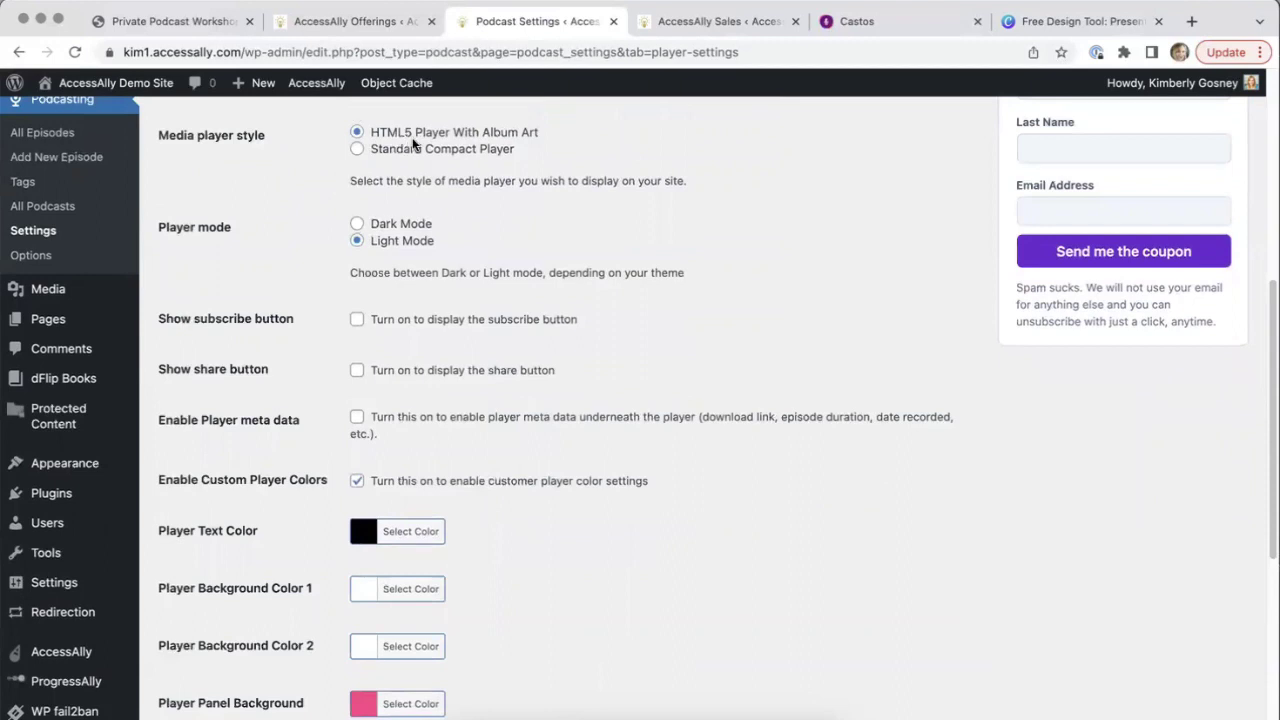
pyautogui.scroll(-3, 413, 145)
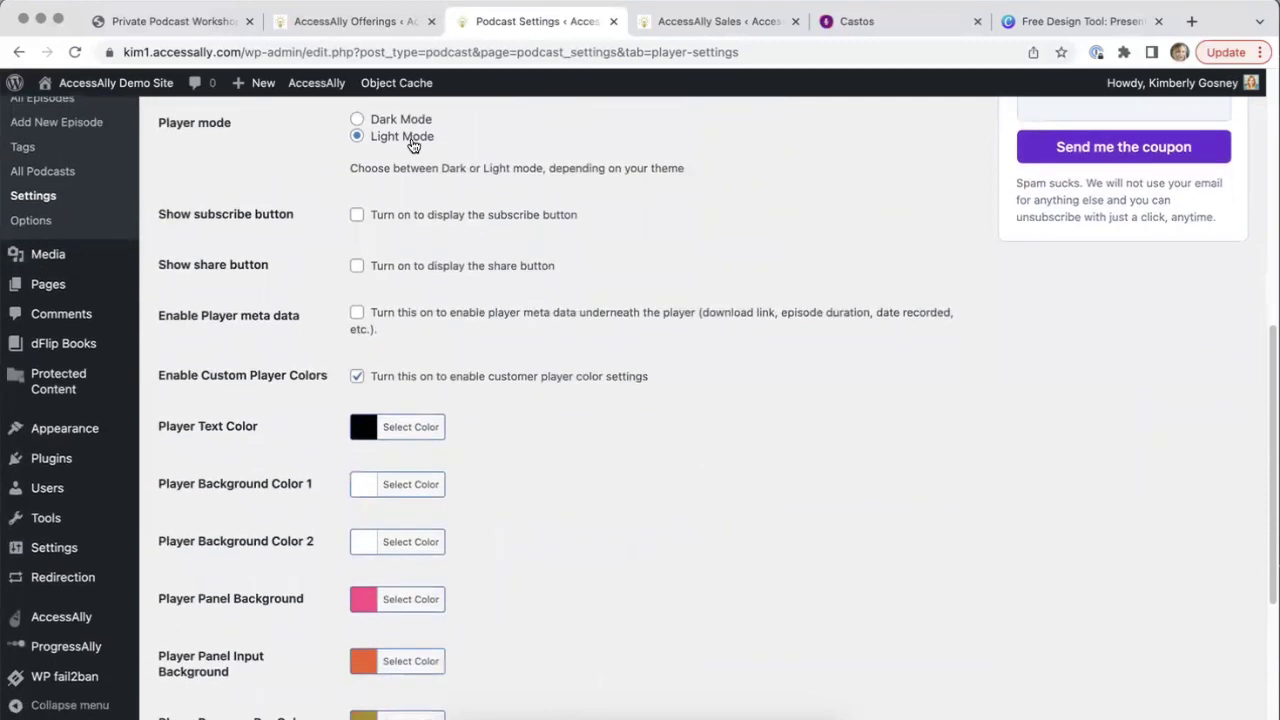
pyautogui.scroll(-2, 413, 145)
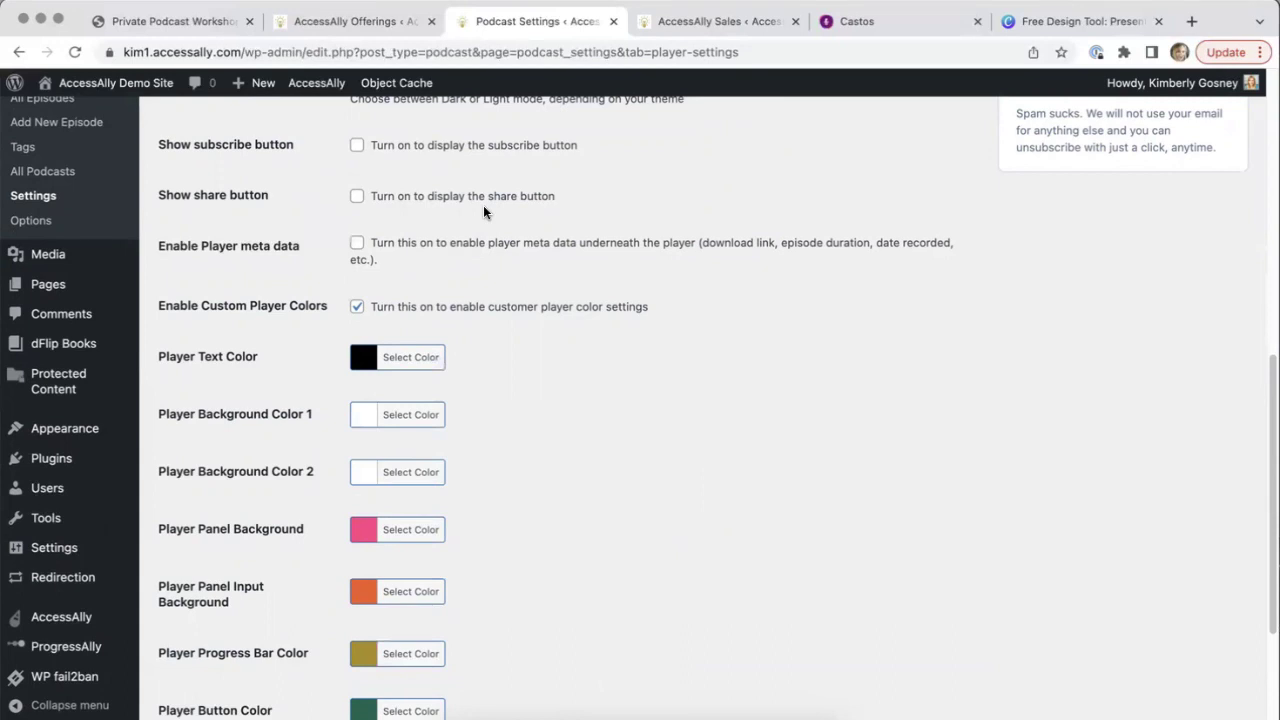
pyautogui.scroll(-3, 587, 416)
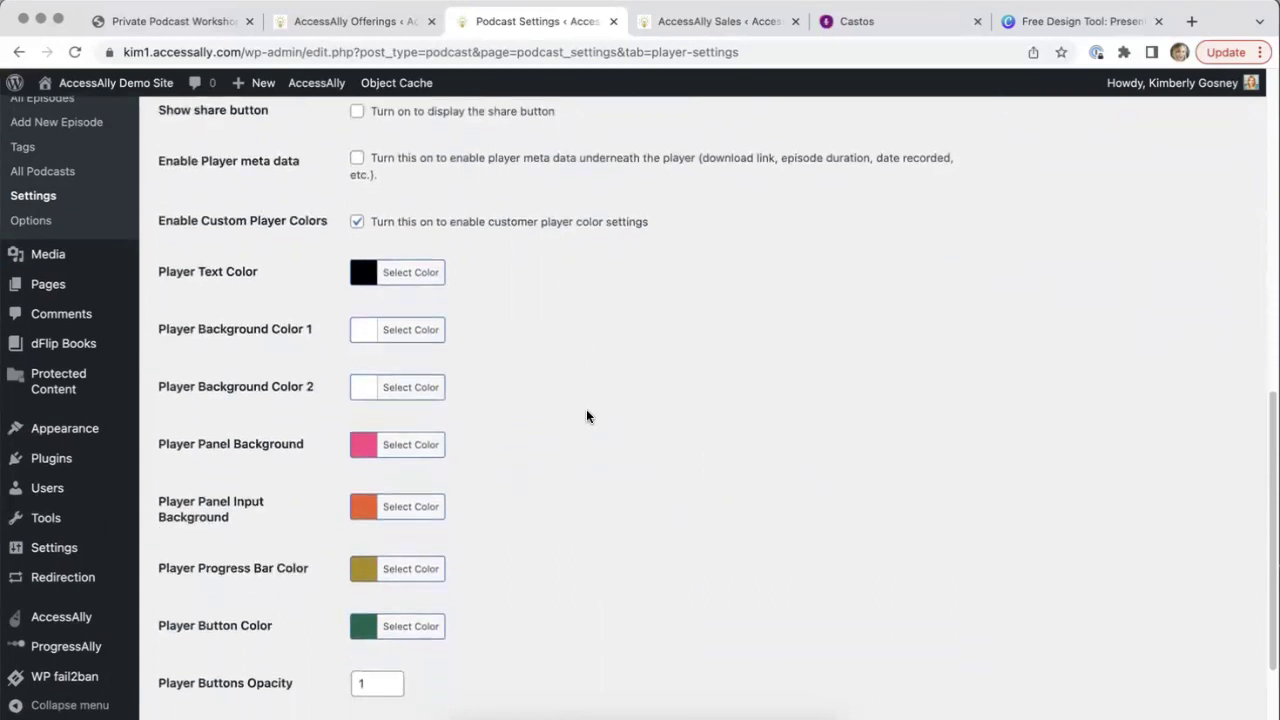
pyautogui.scroll(-1, 587, 416)
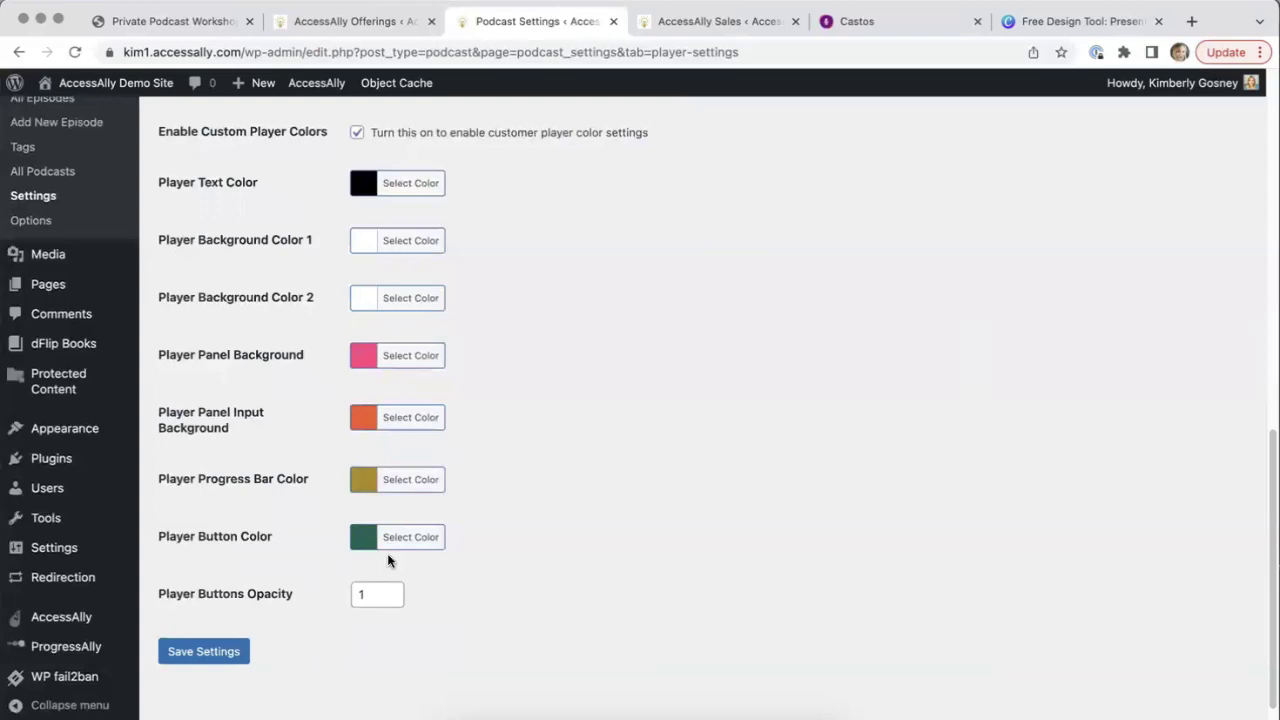
pyautogui.scroll(10, 388, 560)
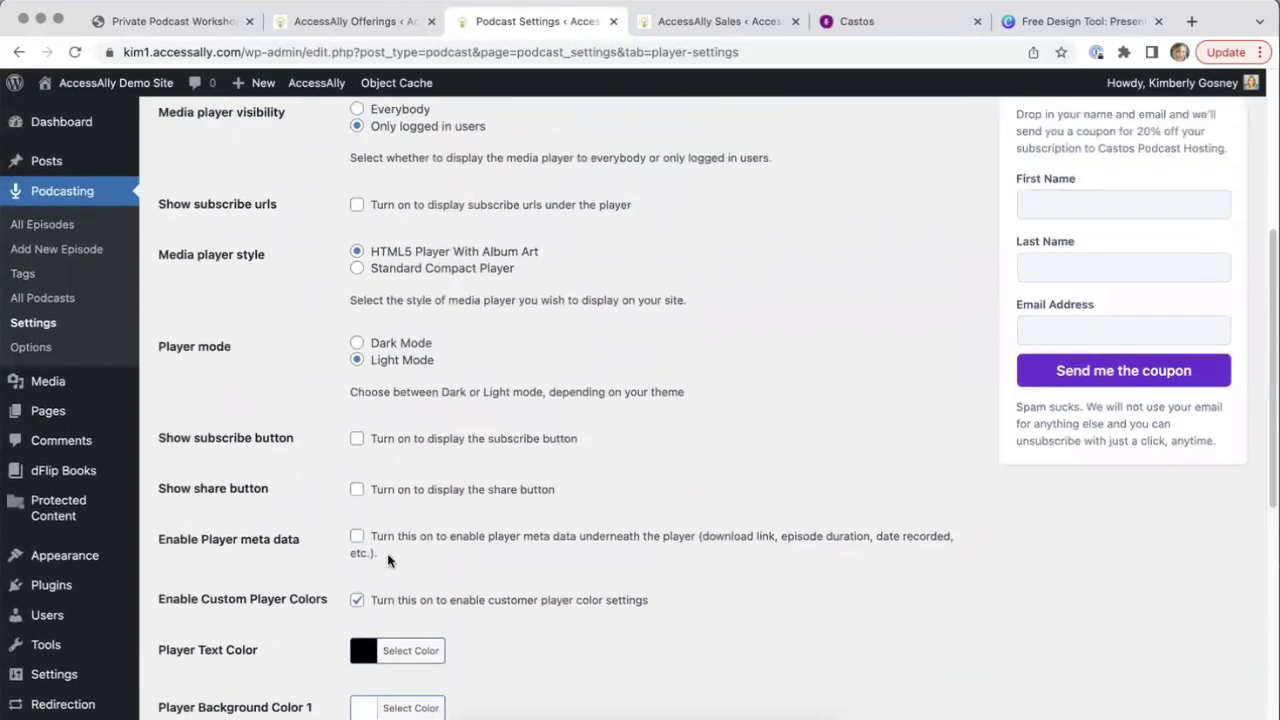
pyautogui.scroll(8, 388, 560)
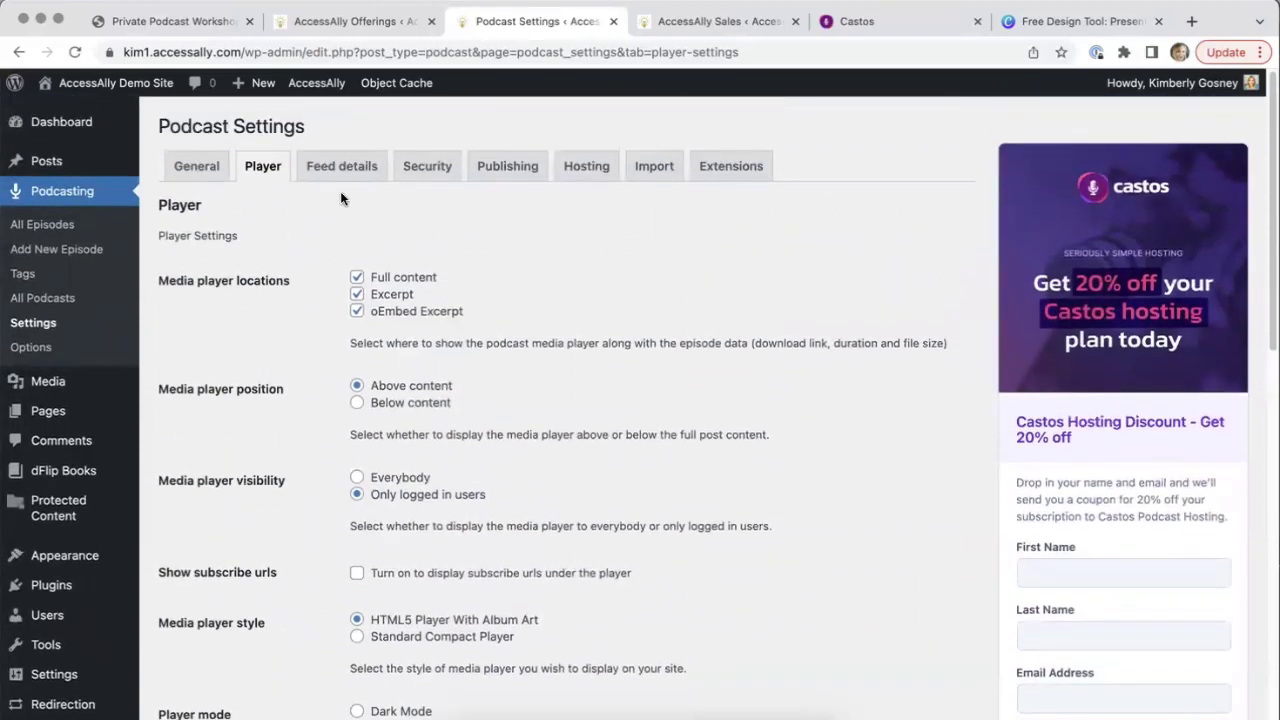
pyautogui.click(341, 166)
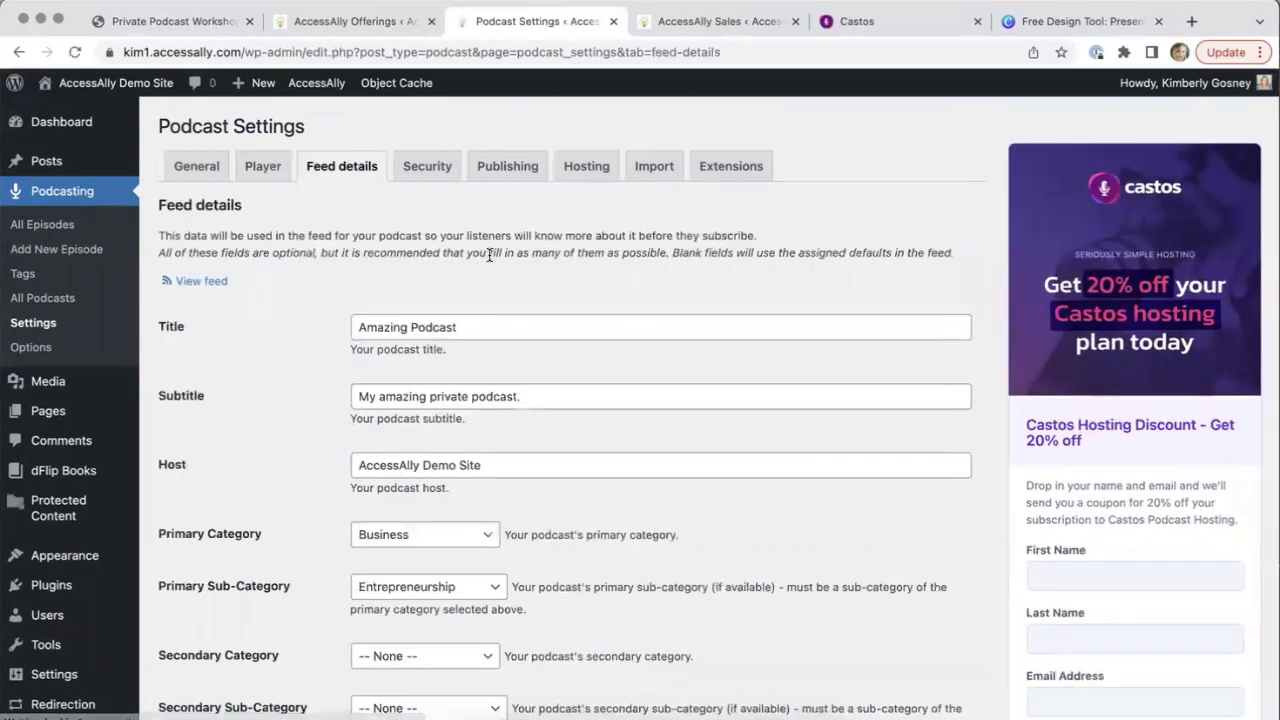
pyautogui.scroll(-2, 494, 271)
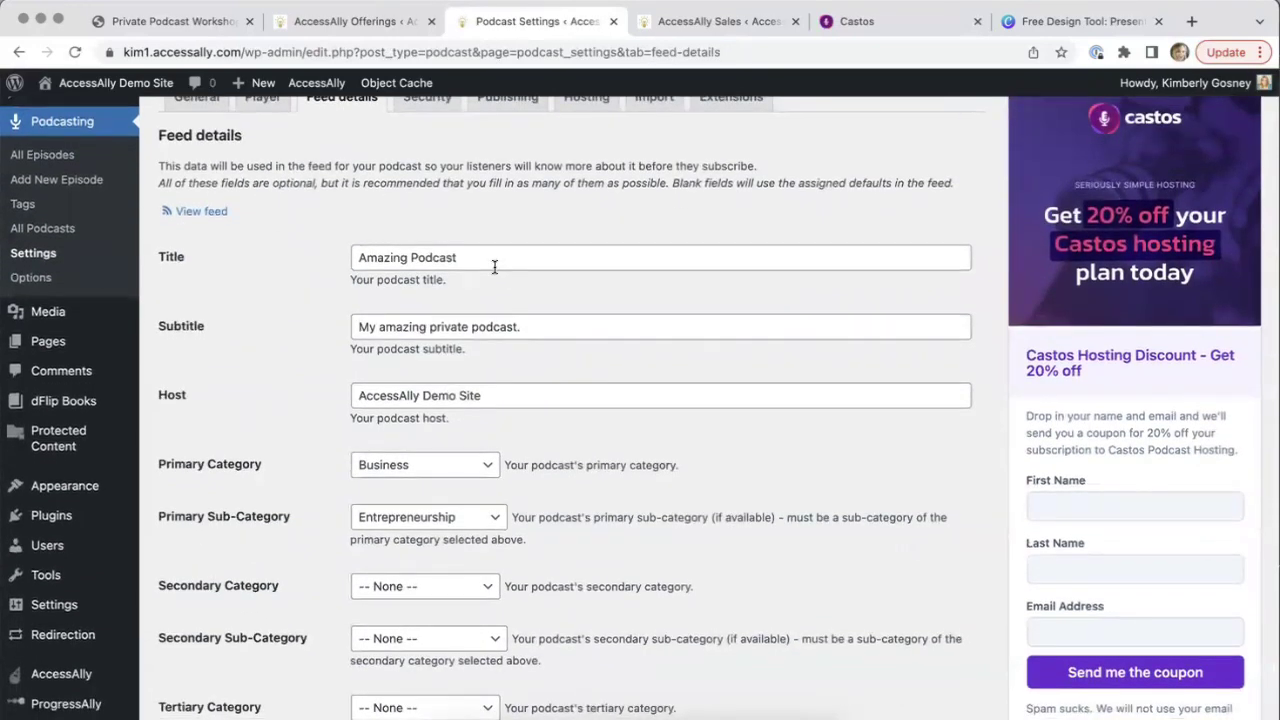
pyautogui.scroll(-5, 494, 267)
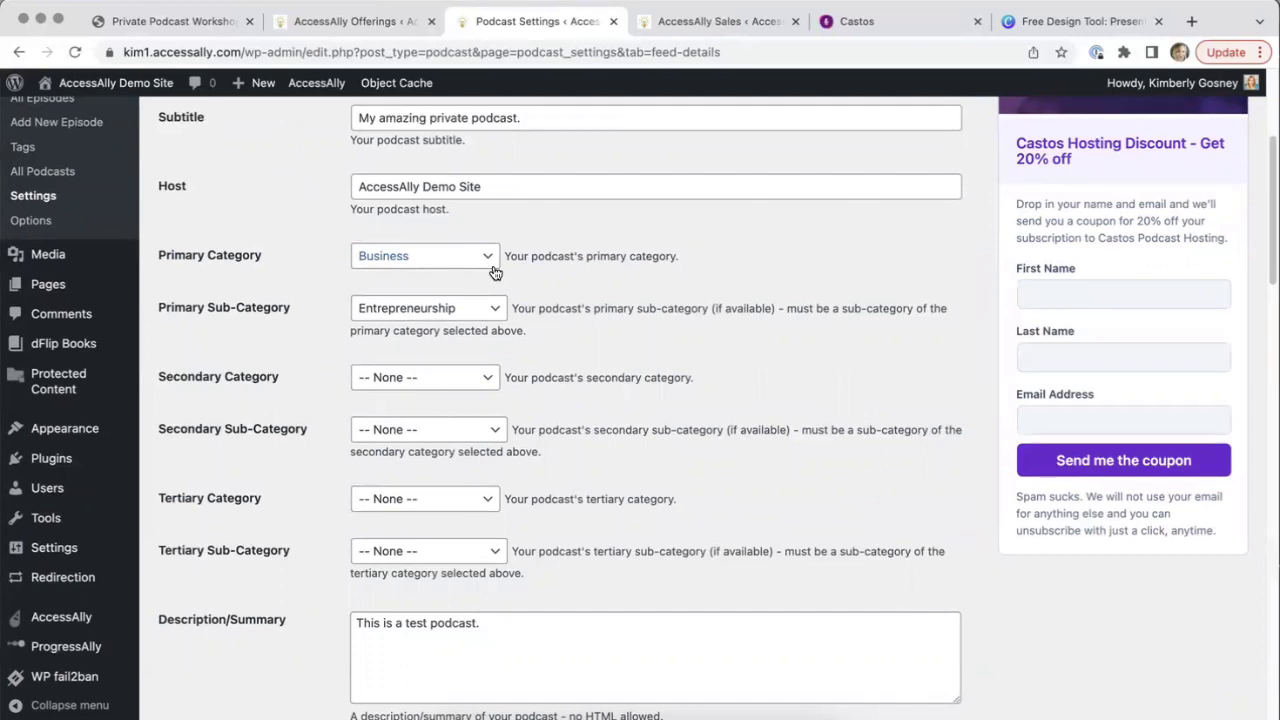
pyautogui.scroll(-8, 494, 272)
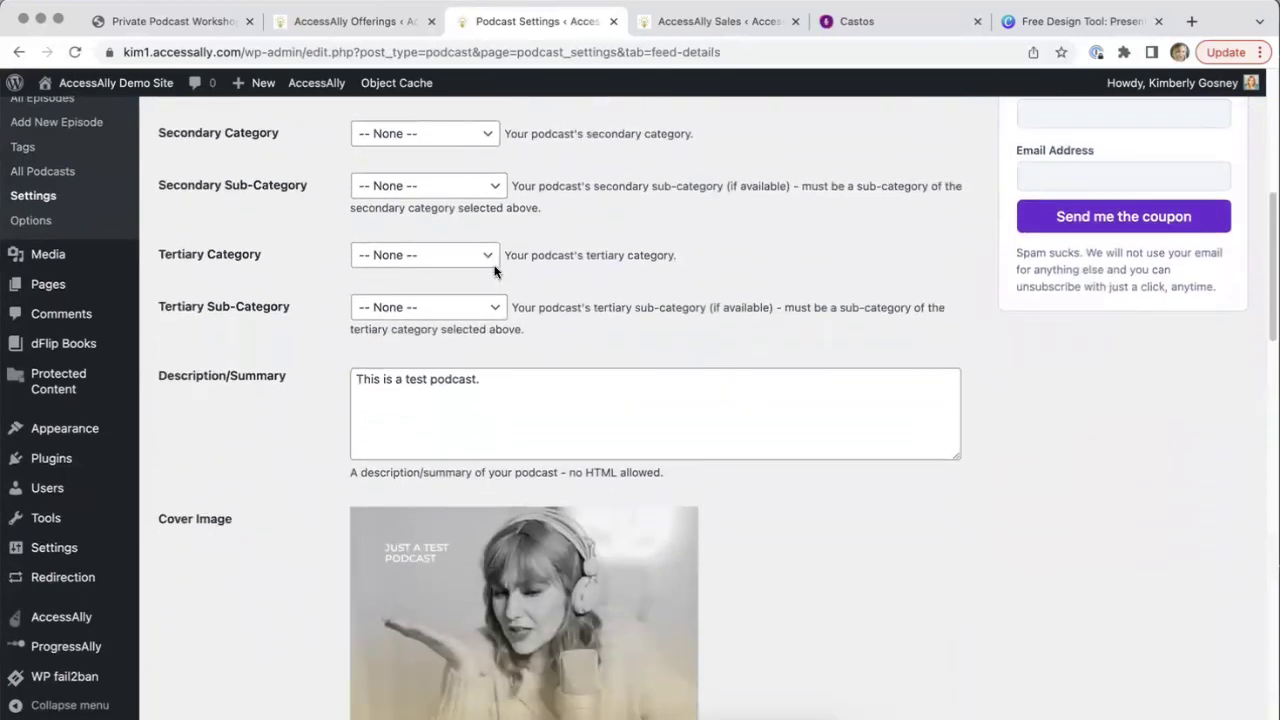
pyautogui.scroll(-4, 494, 270)
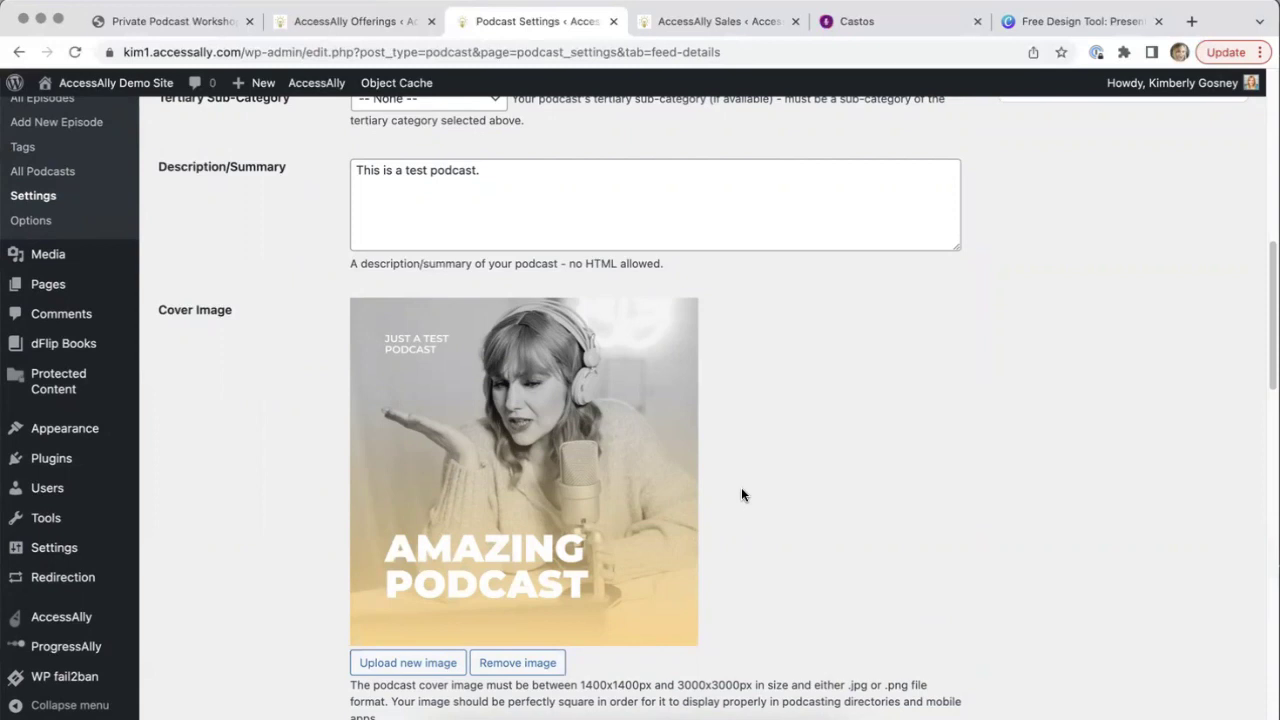
pyautogui.scroll(-1, 741, 494)
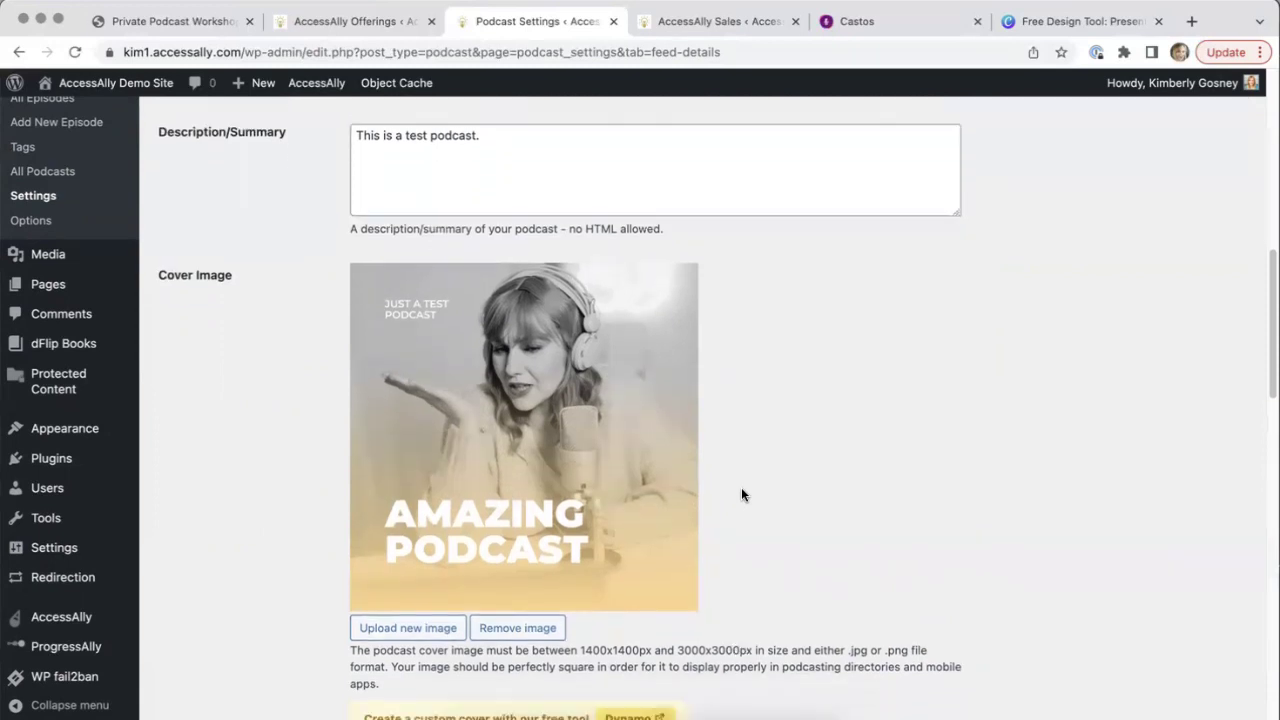
pyautogui.scroll(-1, 741, 494)
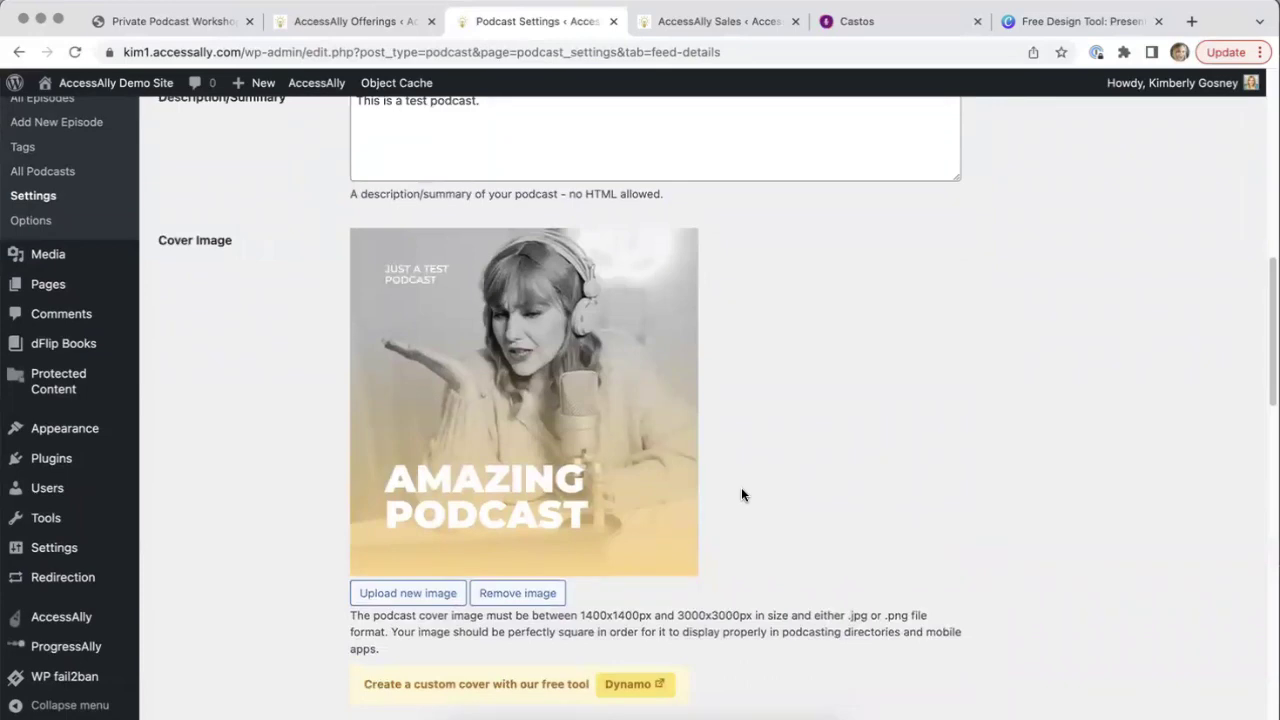
pyautogui.scroll(10, 1205, 158)
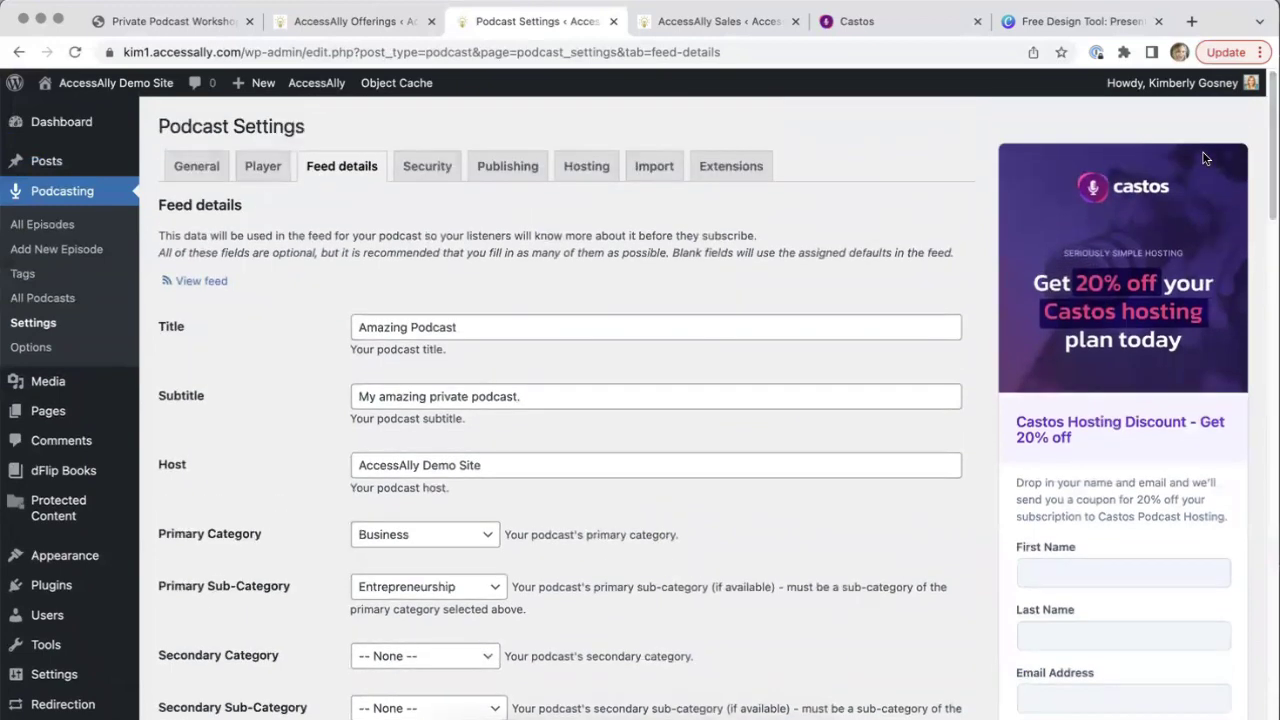
# Review the podcast feed Security settings
pyautogui.click(445, 178)
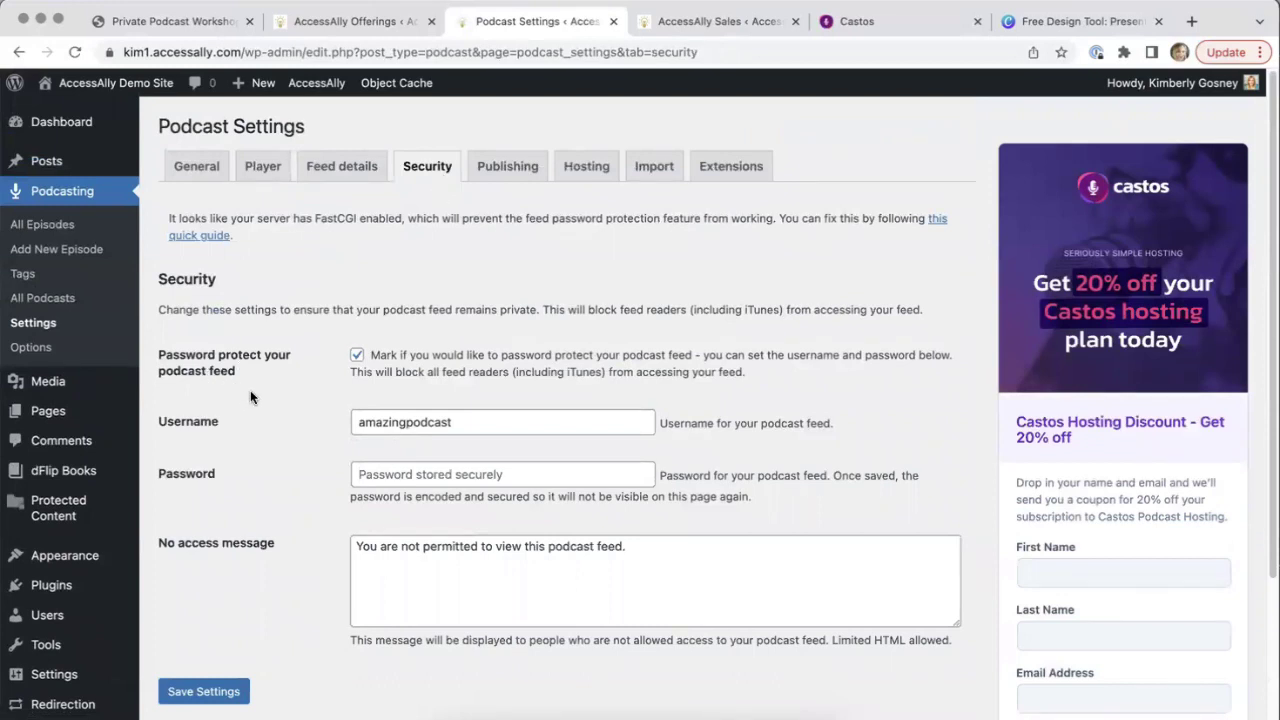
pyautogui.scroll(-1, 250, 397)
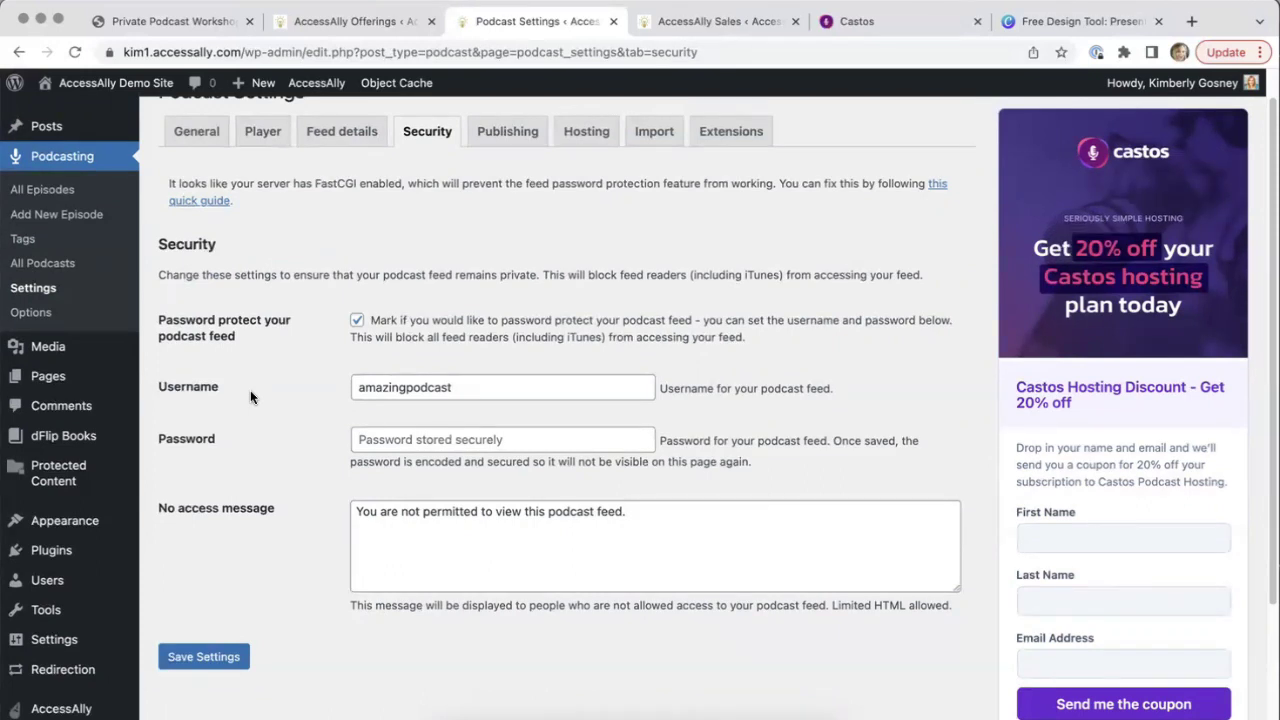
pyautogui.scroll(1, 497, 272)
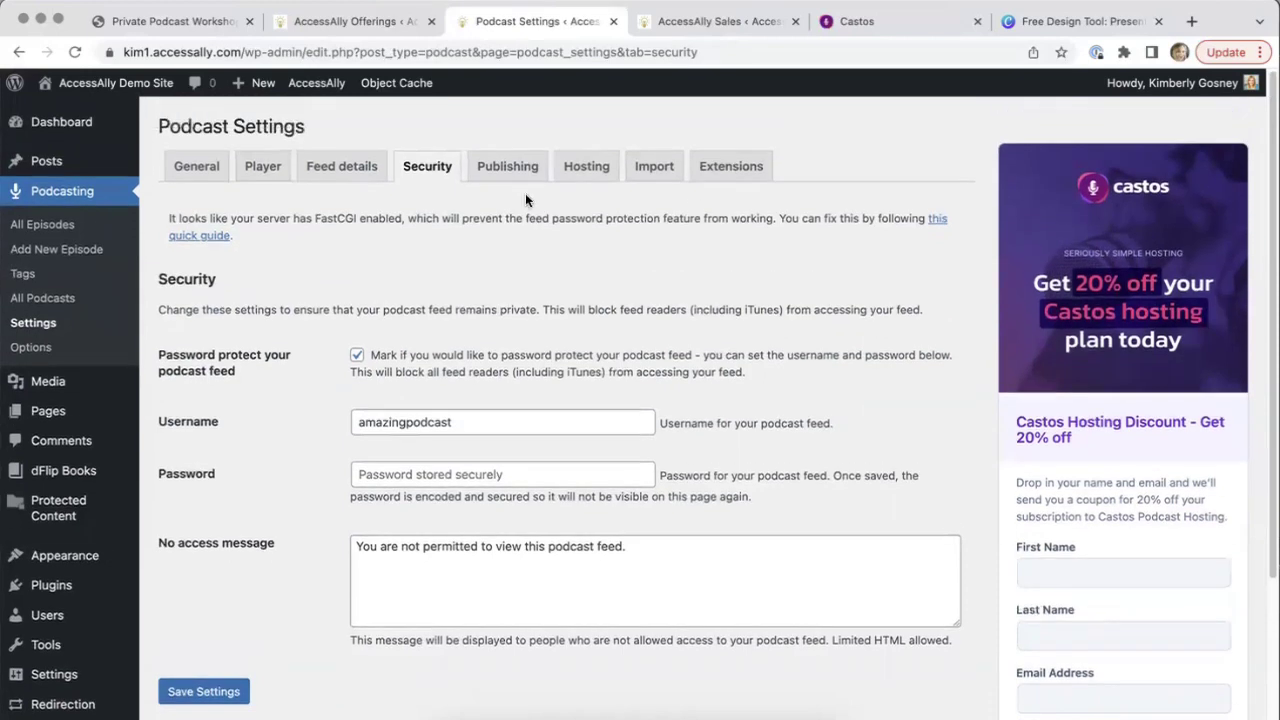
# Look through the Publishing, Hosting and Import settings, ending on Extensions
pyautogui.click(506, 170)
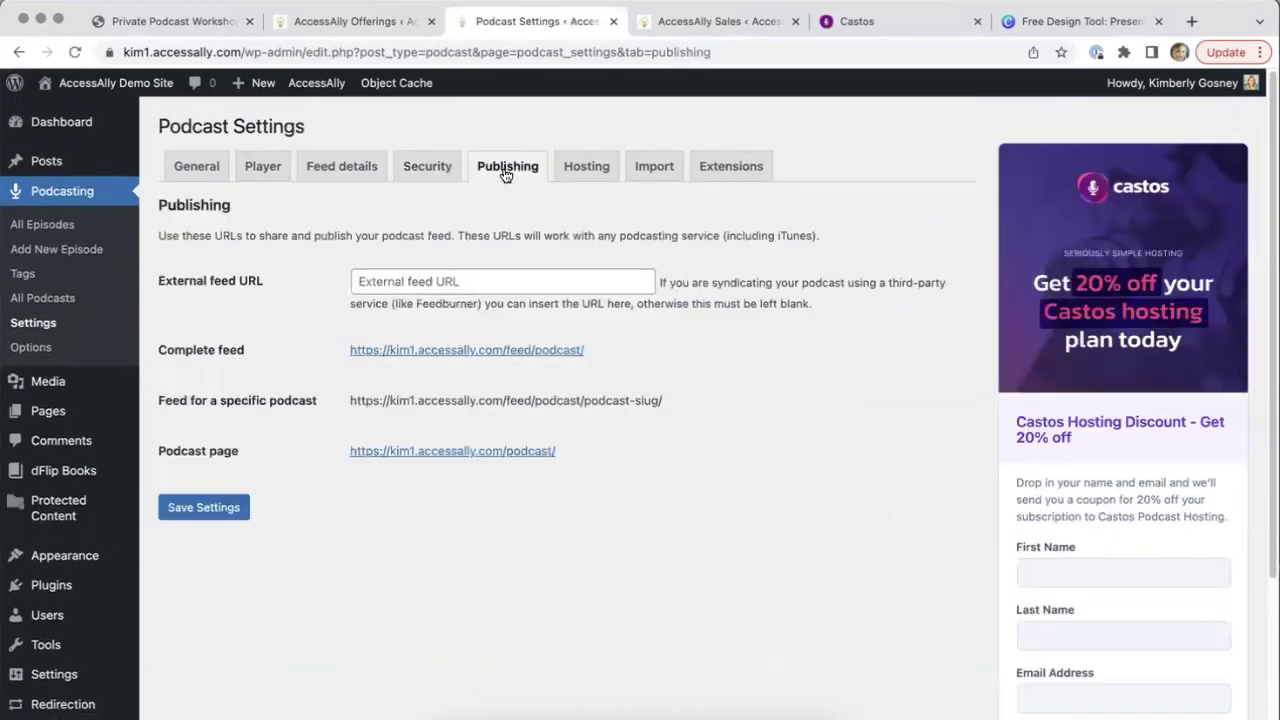
pyautogui.click(575, 172)
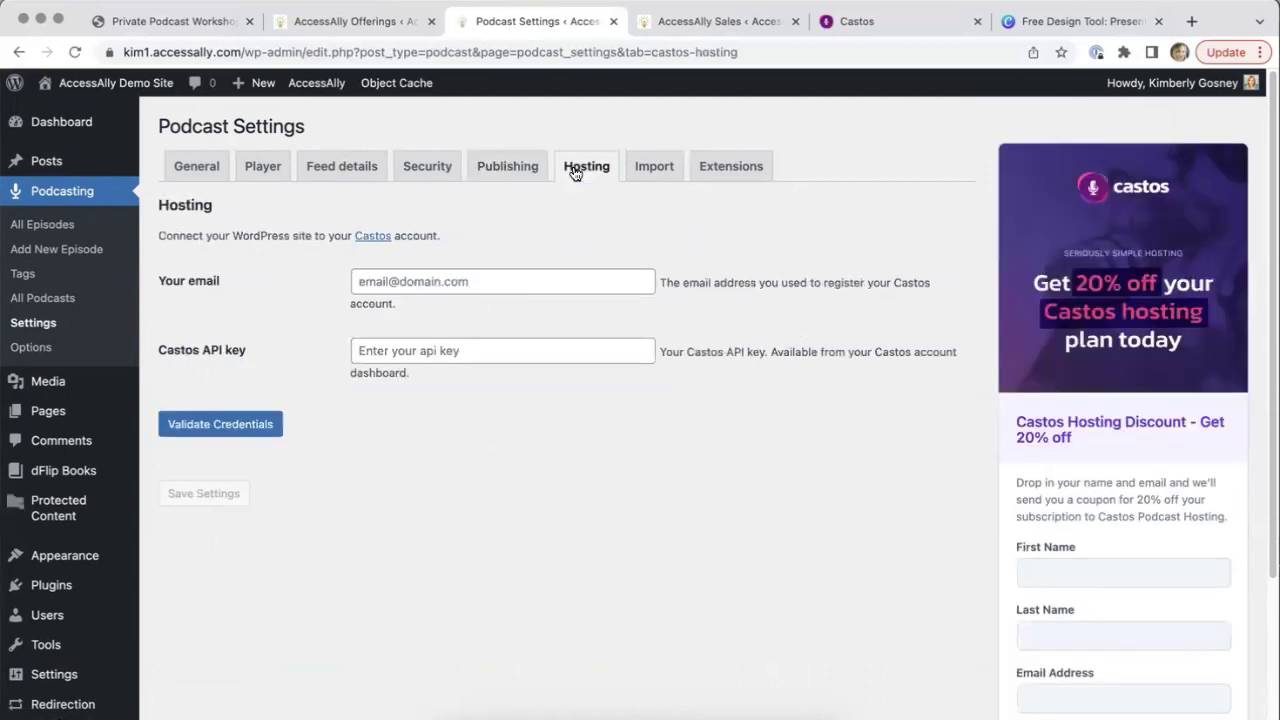
pyautogui.click(644, 164)
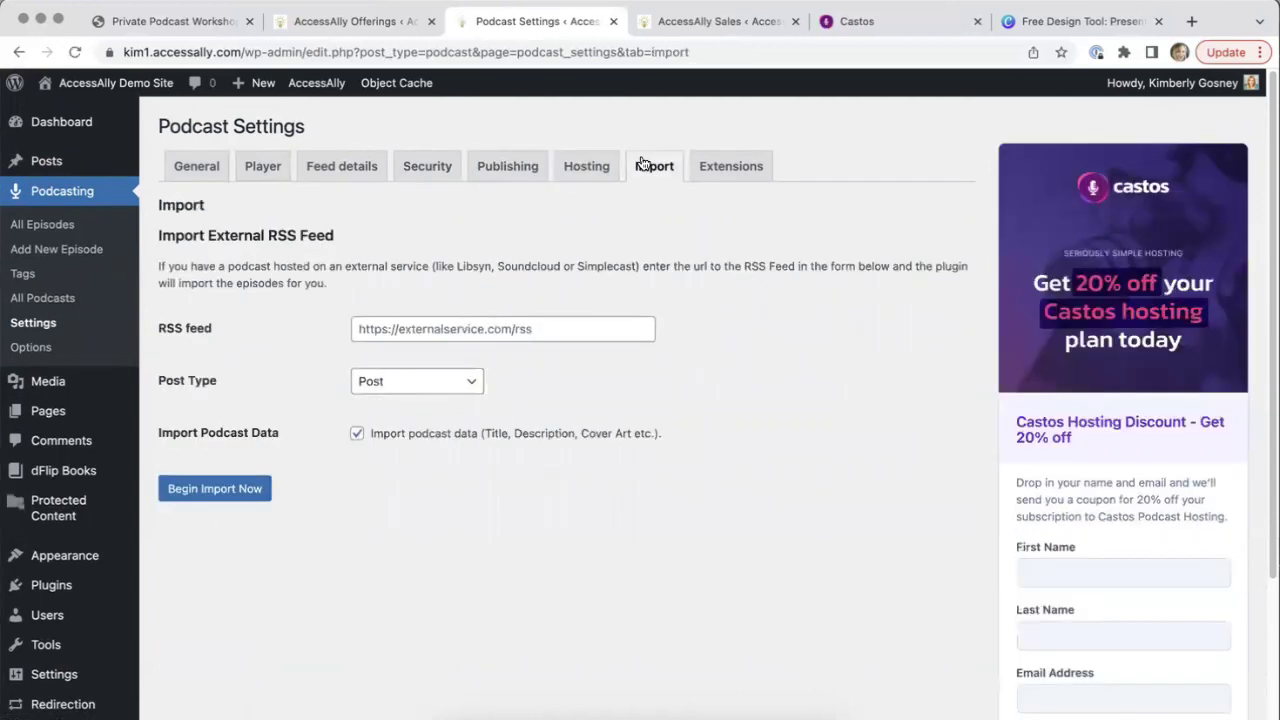
pyautogui.click(731, 170)
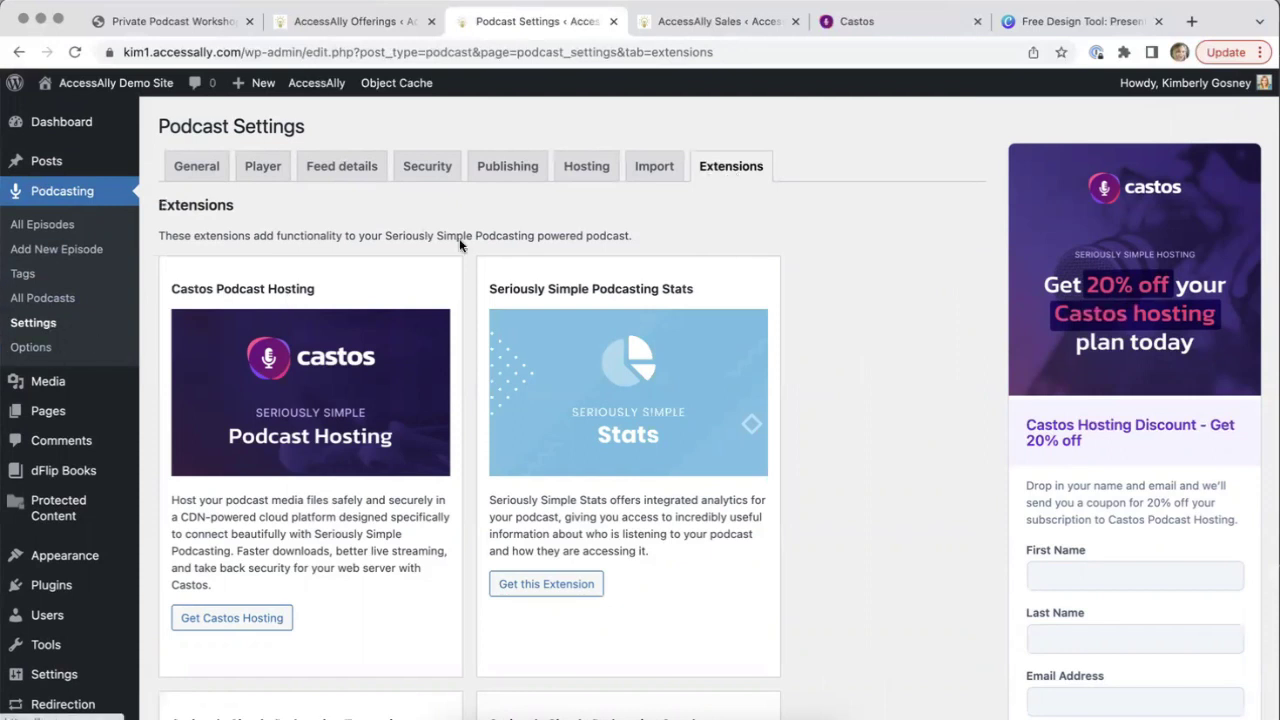
# Open Podcasting > Options and save the Distribution options with no links ticked
pyautogui.click(33, 348)
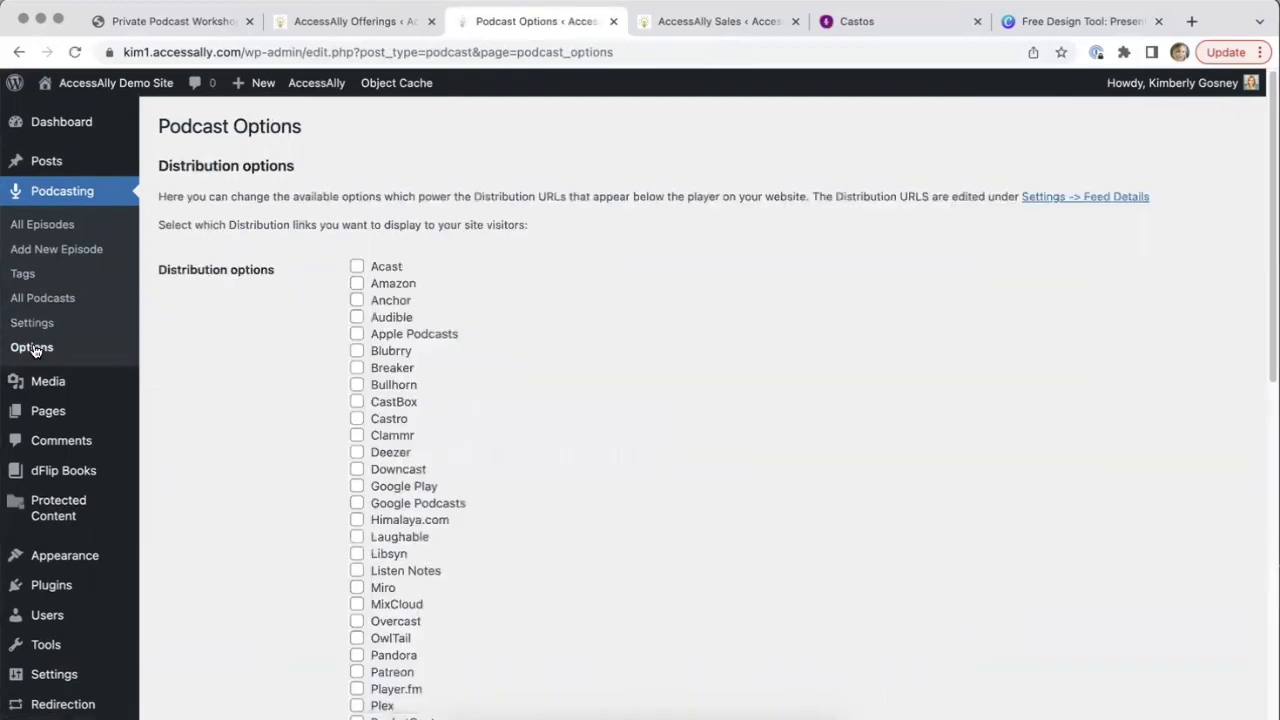
pyautogui.scroll(-8, 33, 348)
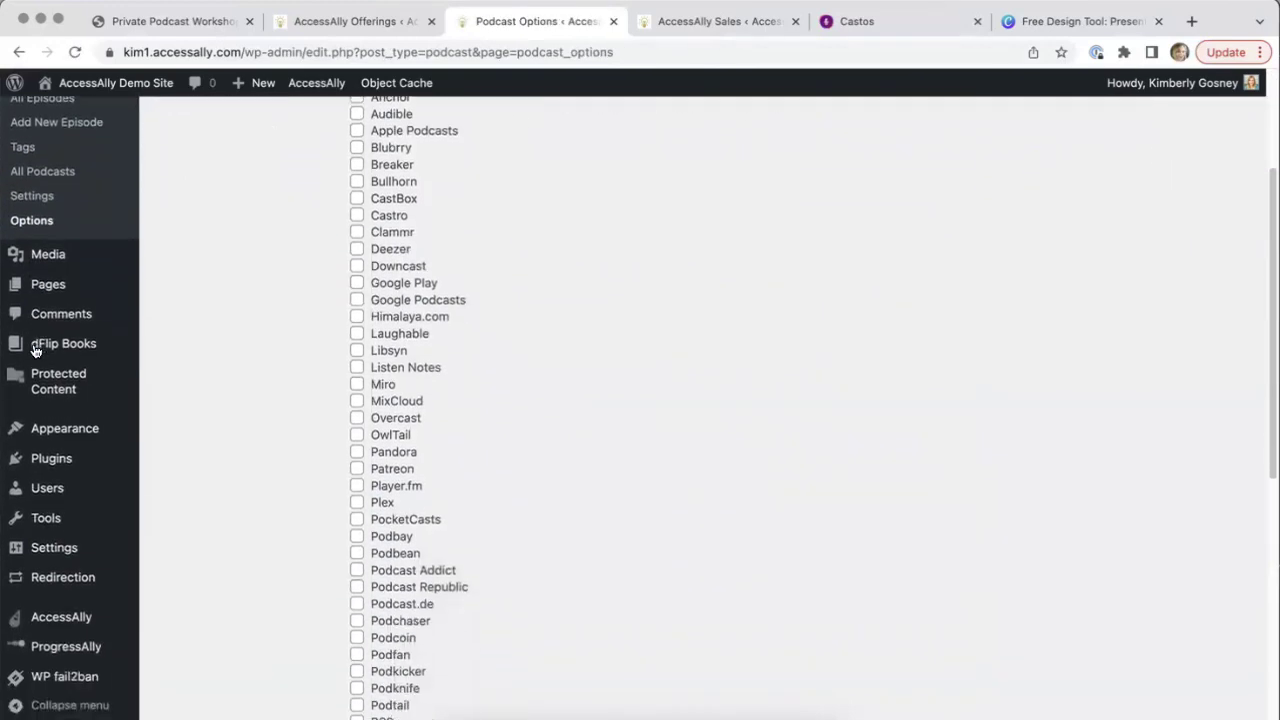
pyautogui.scroll(-5, 33, 348)
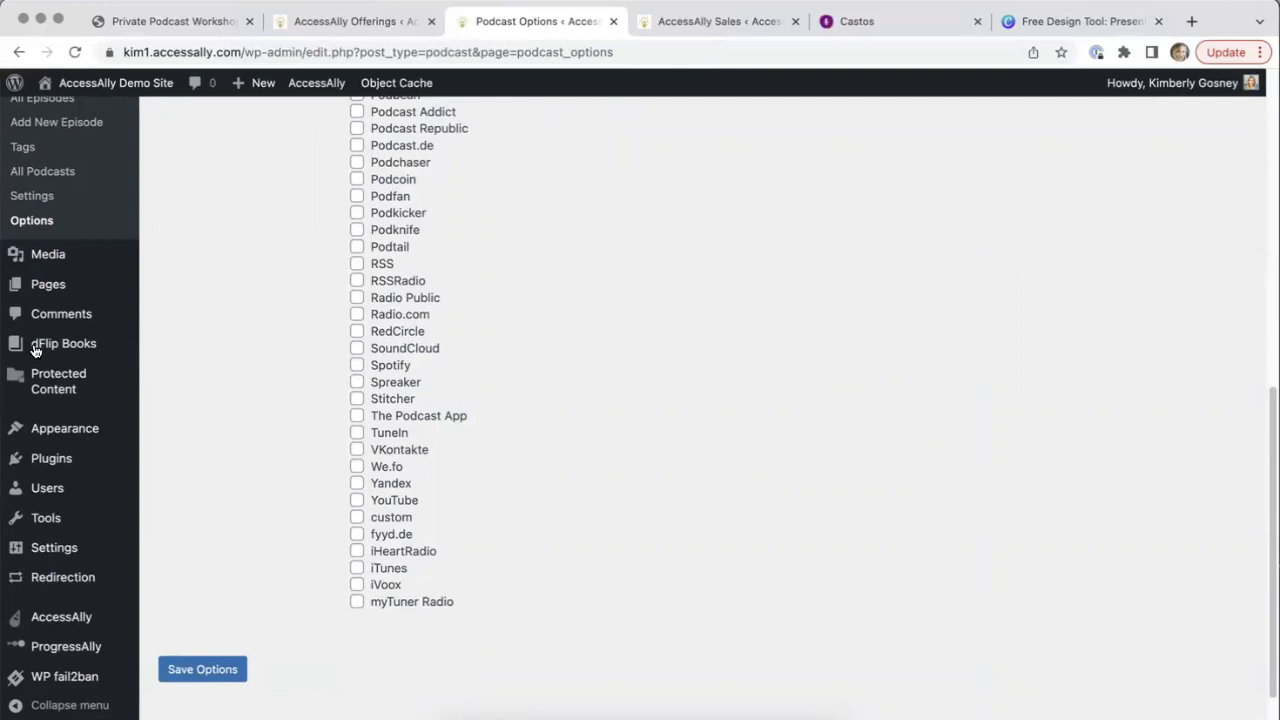
pyautogui.scroll(5, 33, 348)
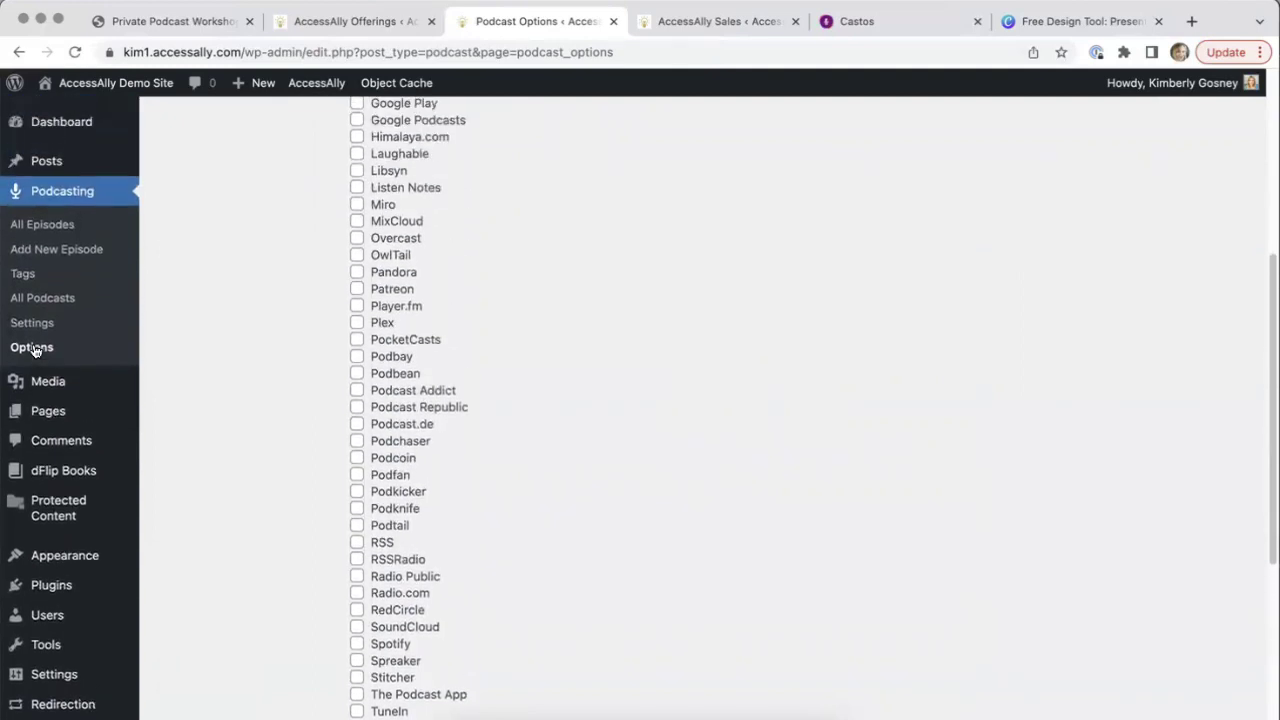
pyautogui.scroll(6, 33, 348)
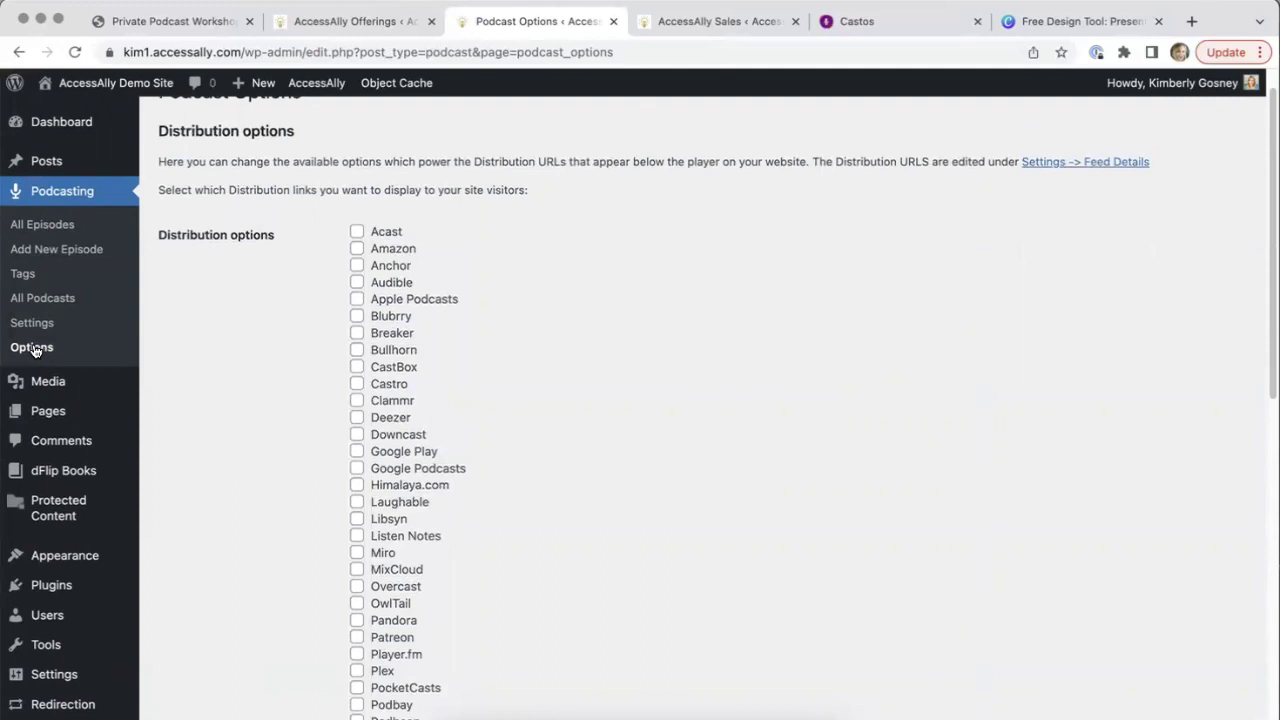
pyautogui.scroll(-3, 33, 348)
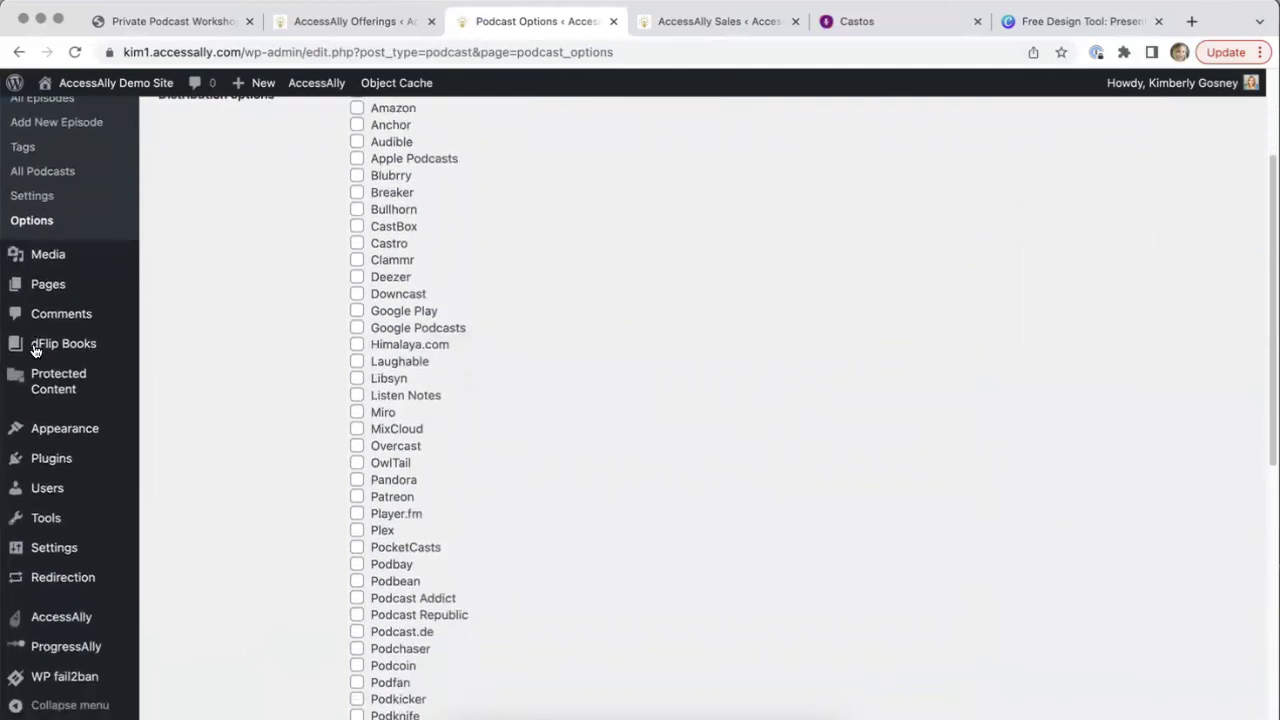
pyautogui.scroll(2, 33, 348)
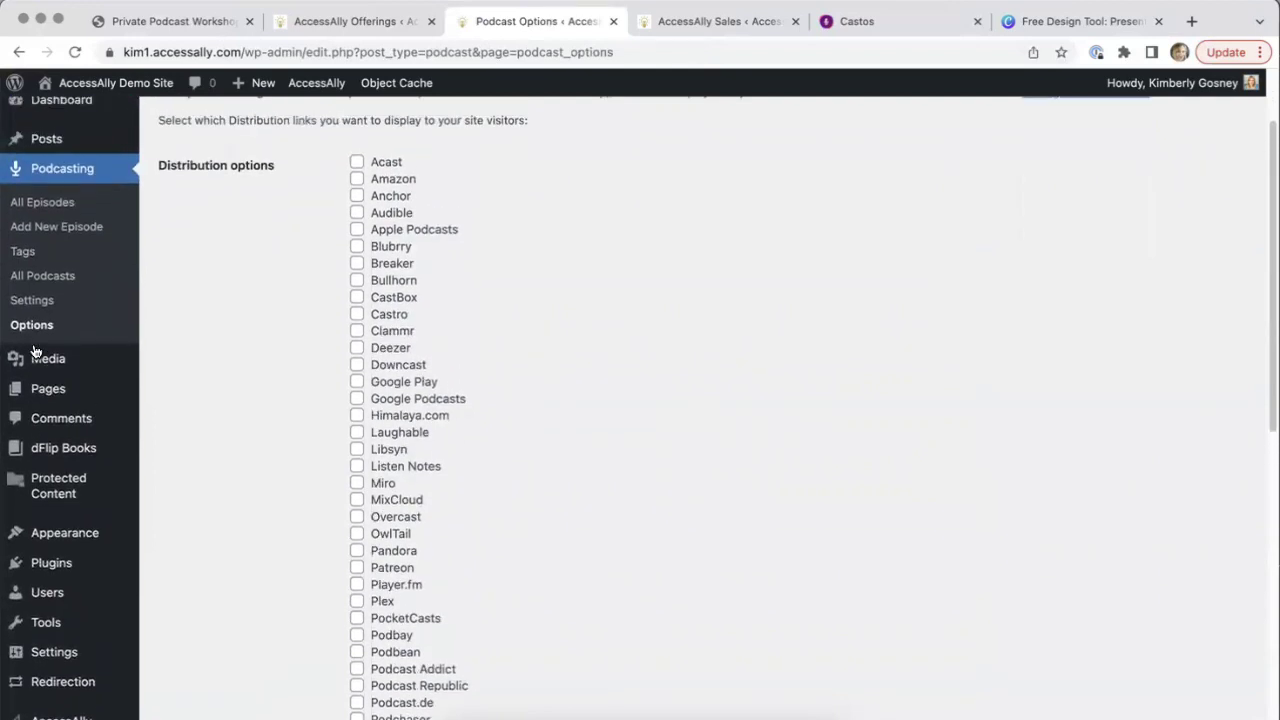
pyautogui.scroll(-5, 33, 349)
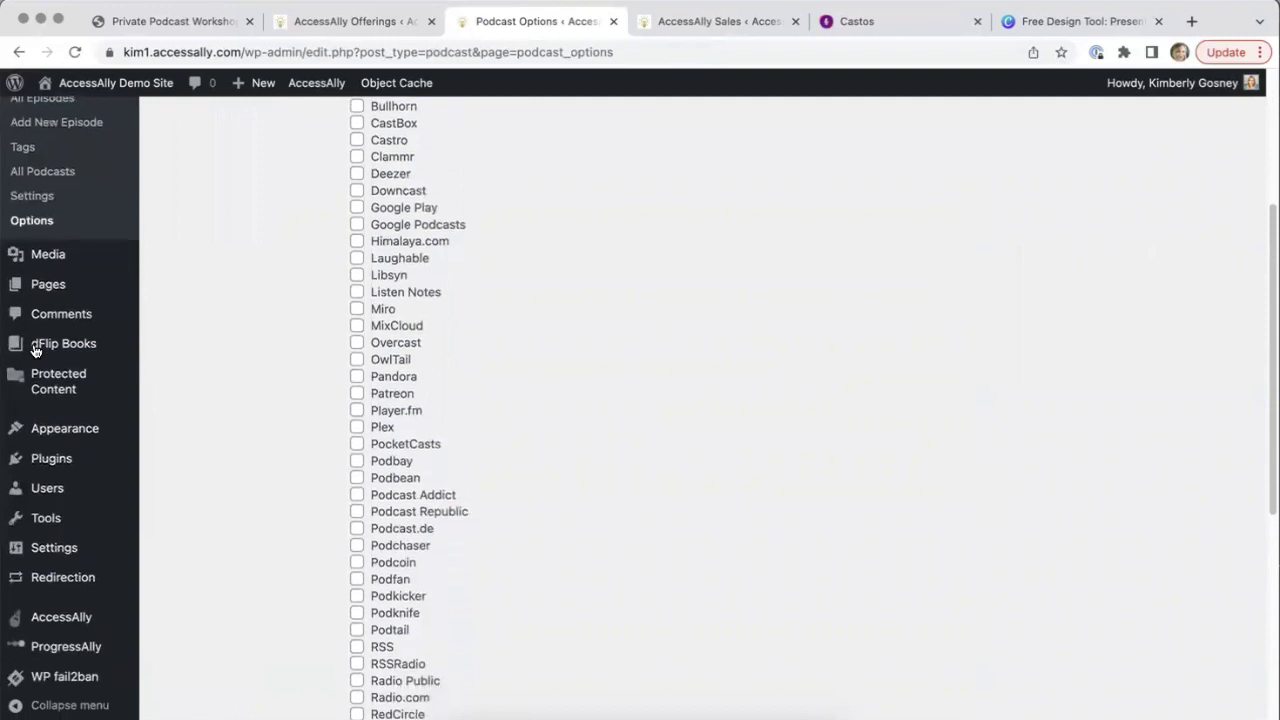
pyautogui.scroll(-8, 33, 348)
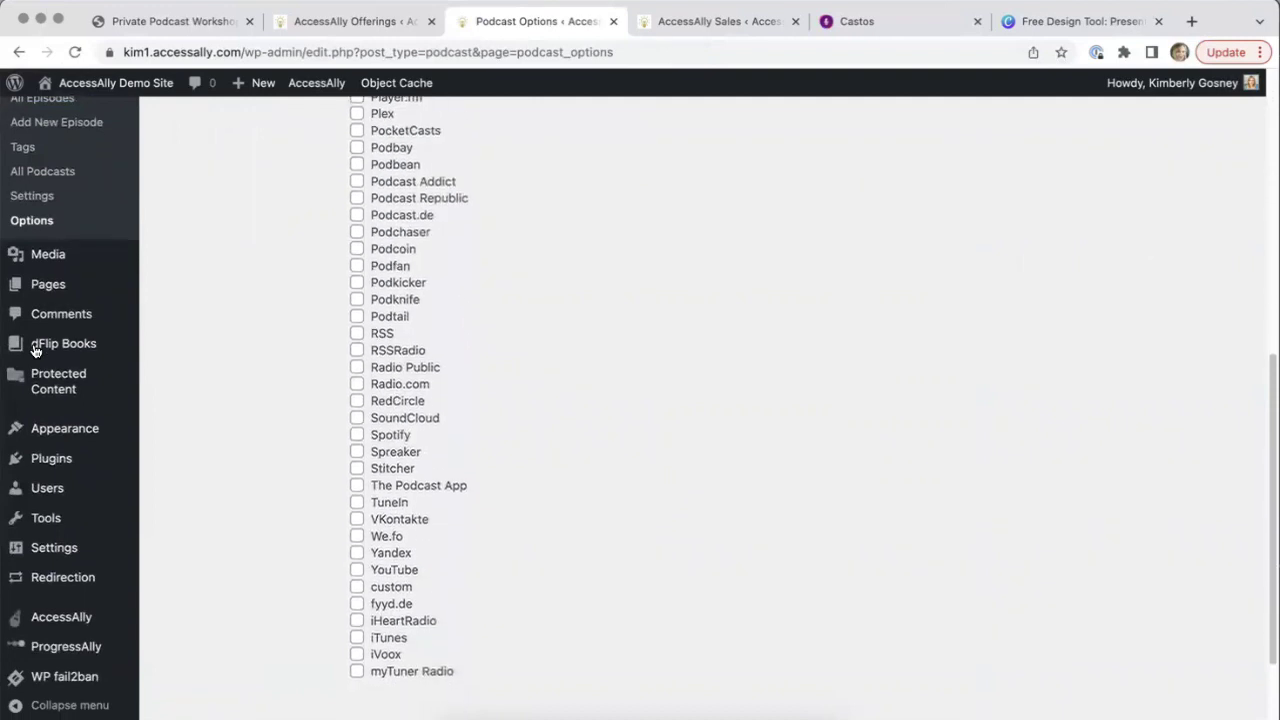
pyautogui.scroll(-1, 35, 350)
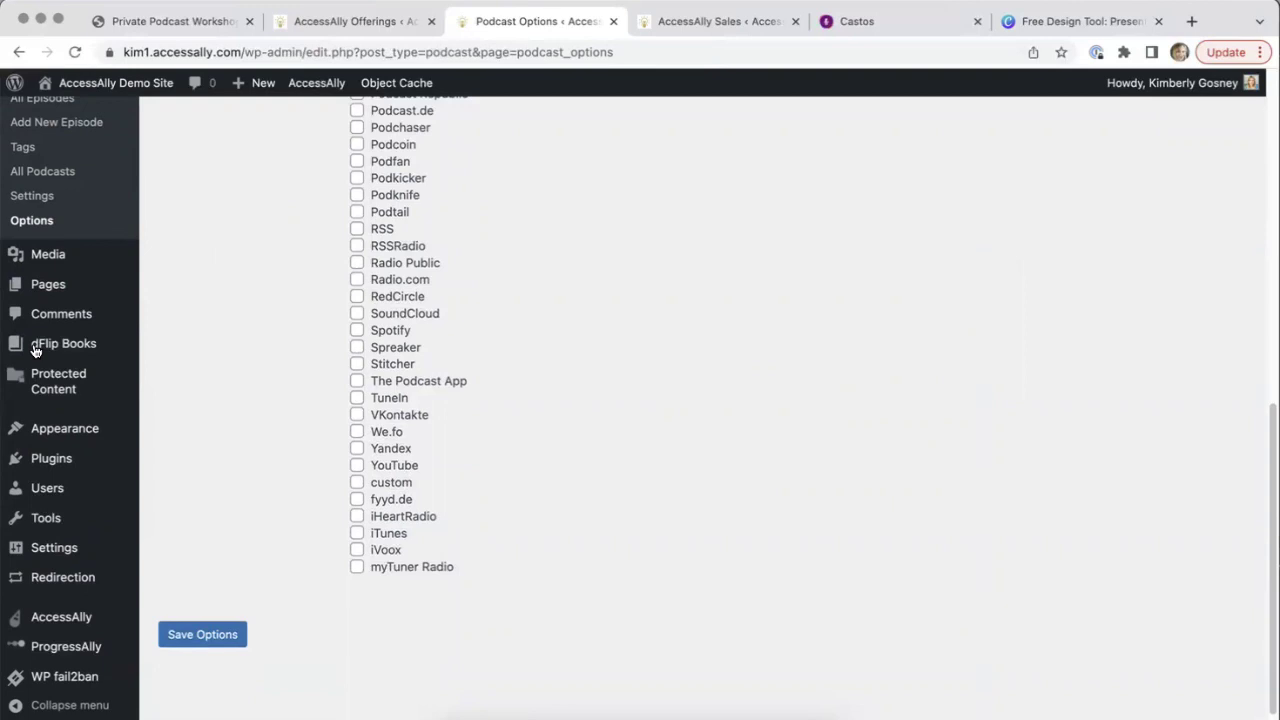
pyautogui.click(203, 636)
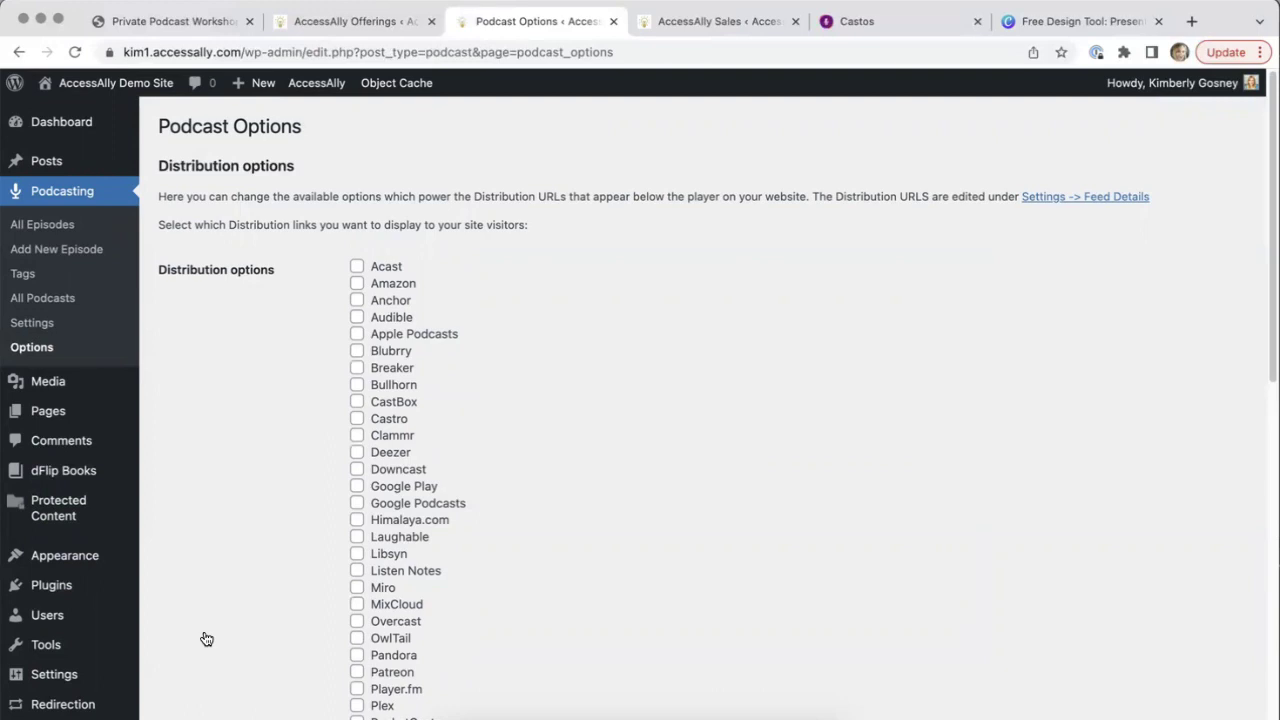
# Create a new podcast episode titled 'Episode 3' with description 'Any description or text you add will go here.'
pyautogui.click(46, 230)
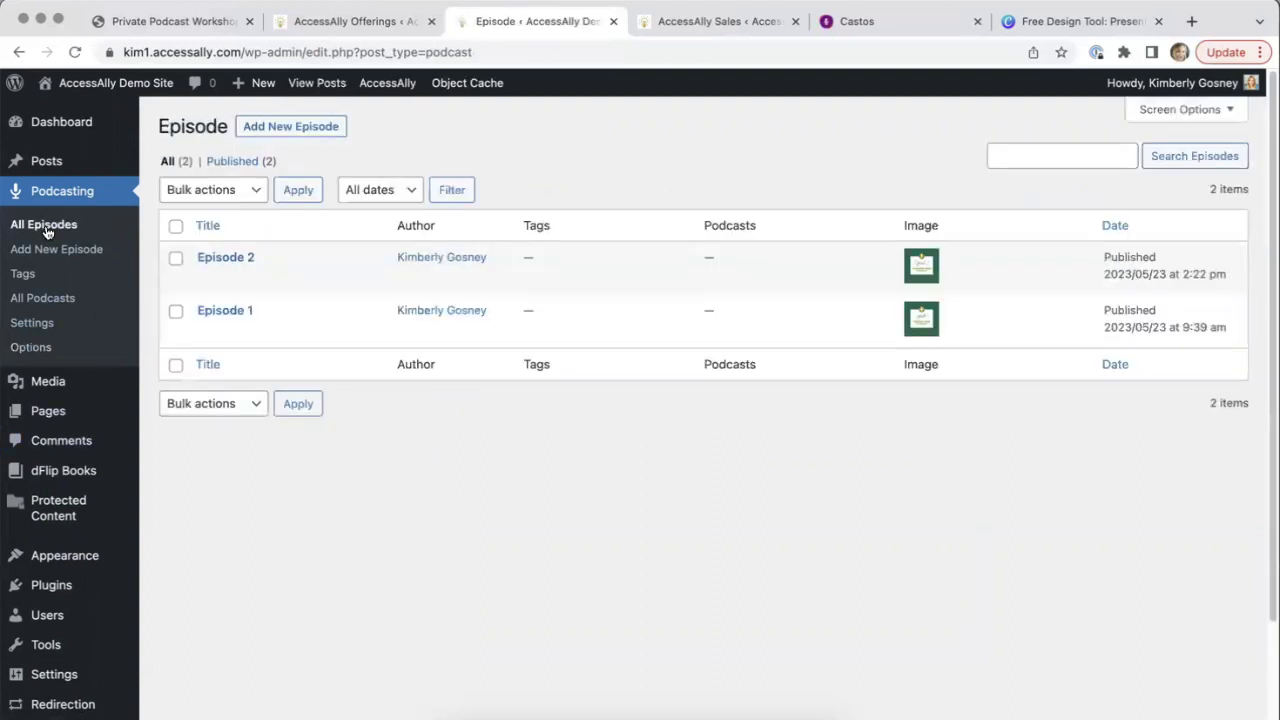
pyautogui.click(297, 126)
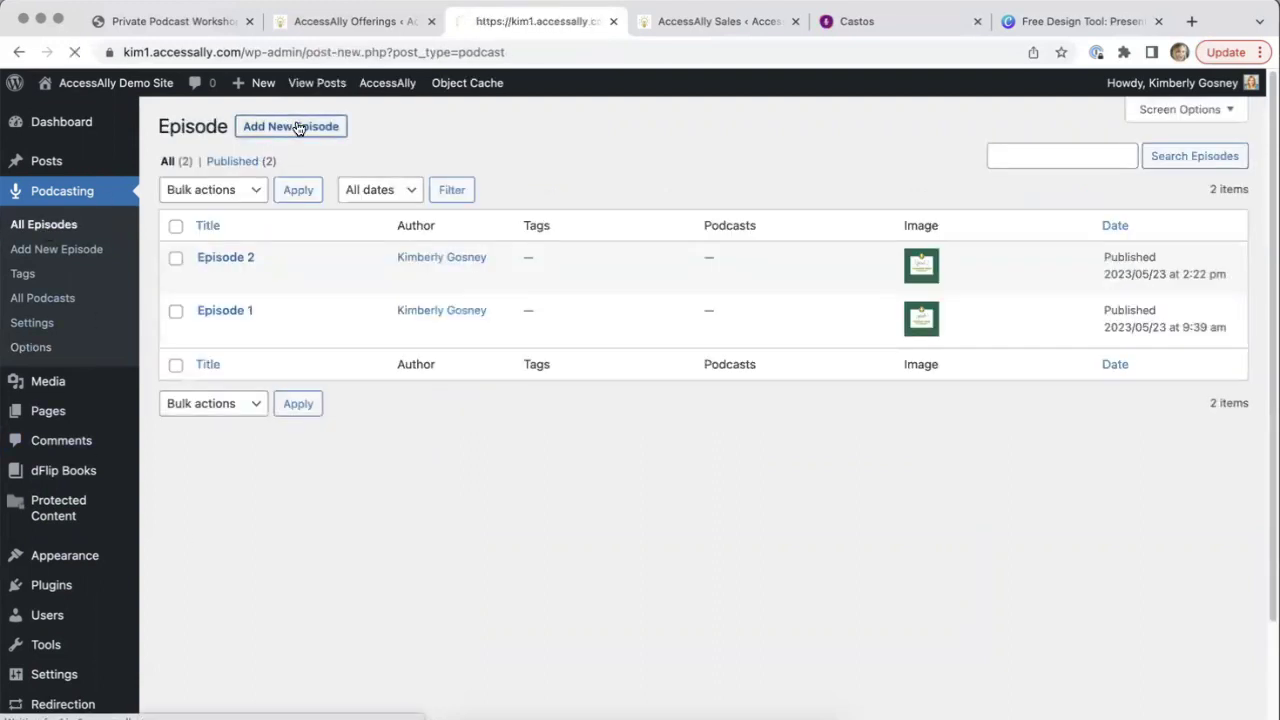
pyautogui.write('E')
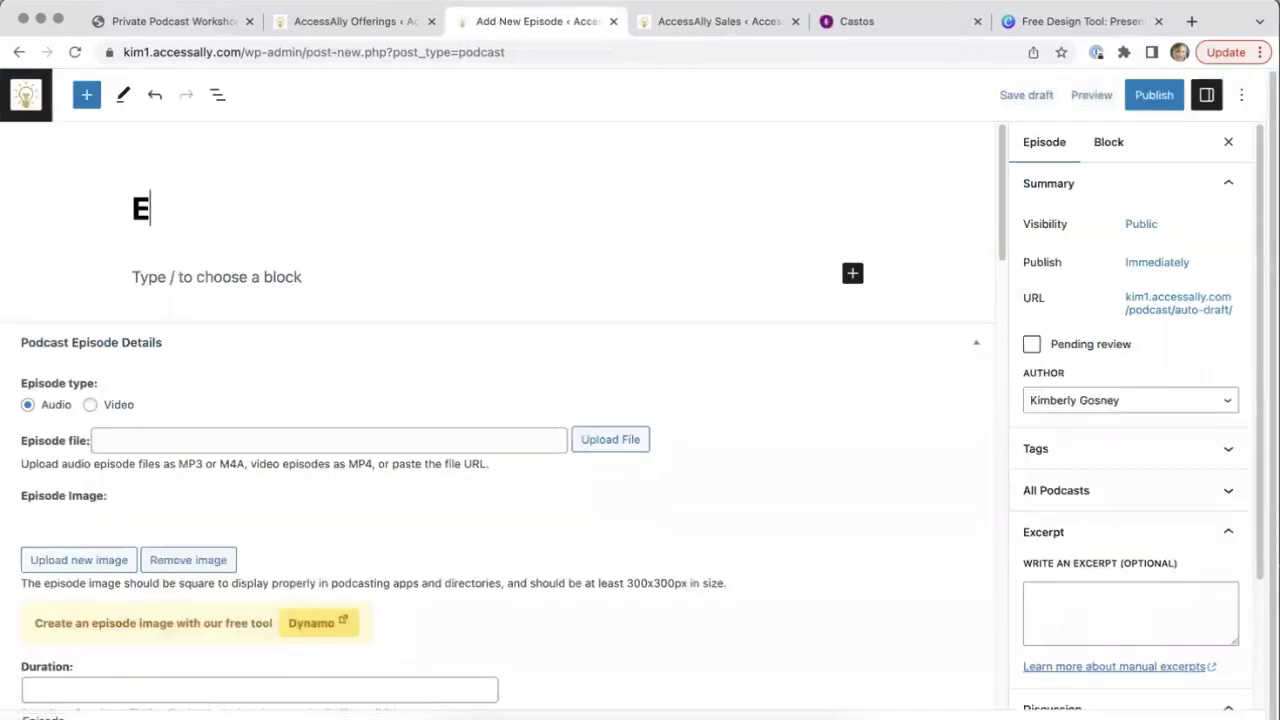
pyautogui.write('pisode 3')
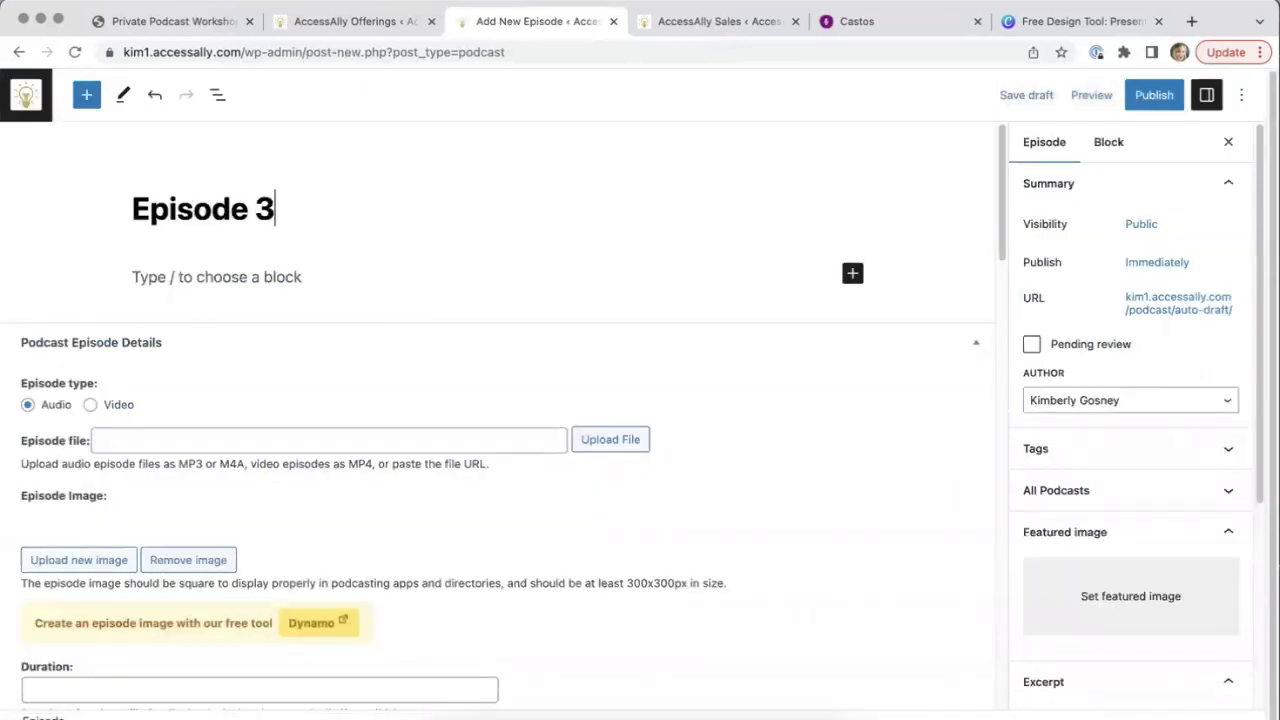
pyautogui.click(330, 279)
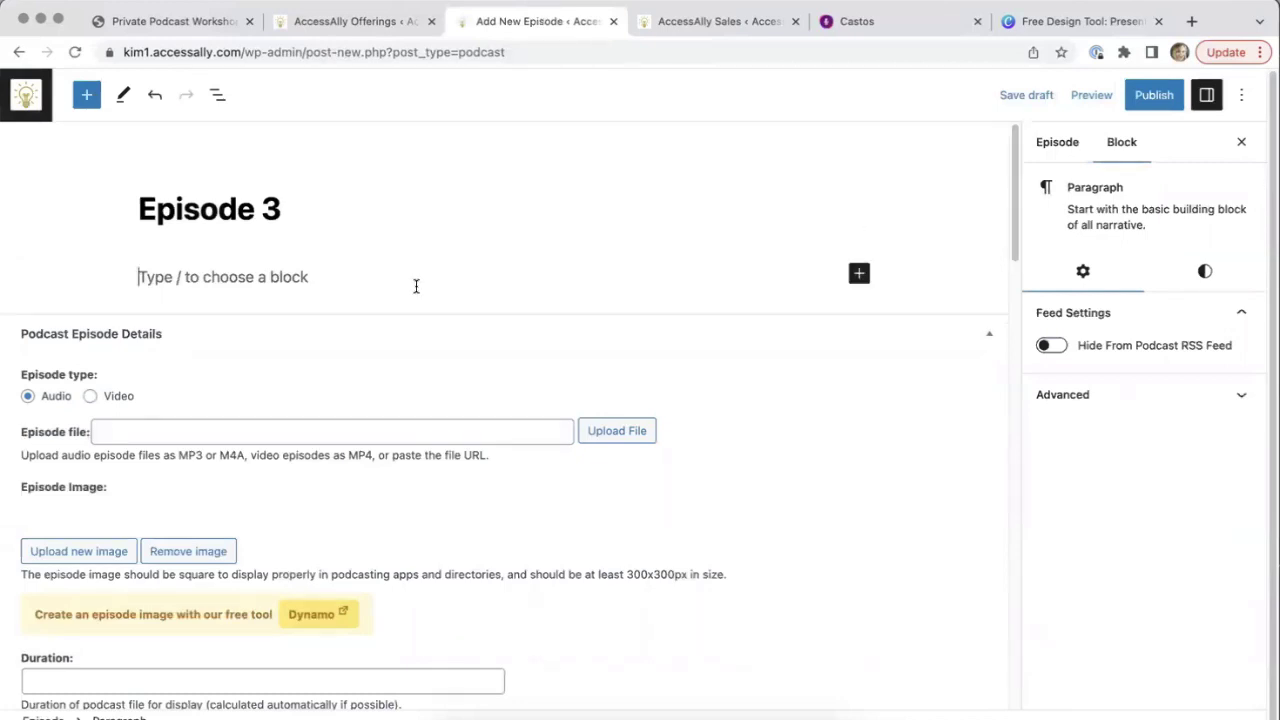
pyautogui.write('Any ')
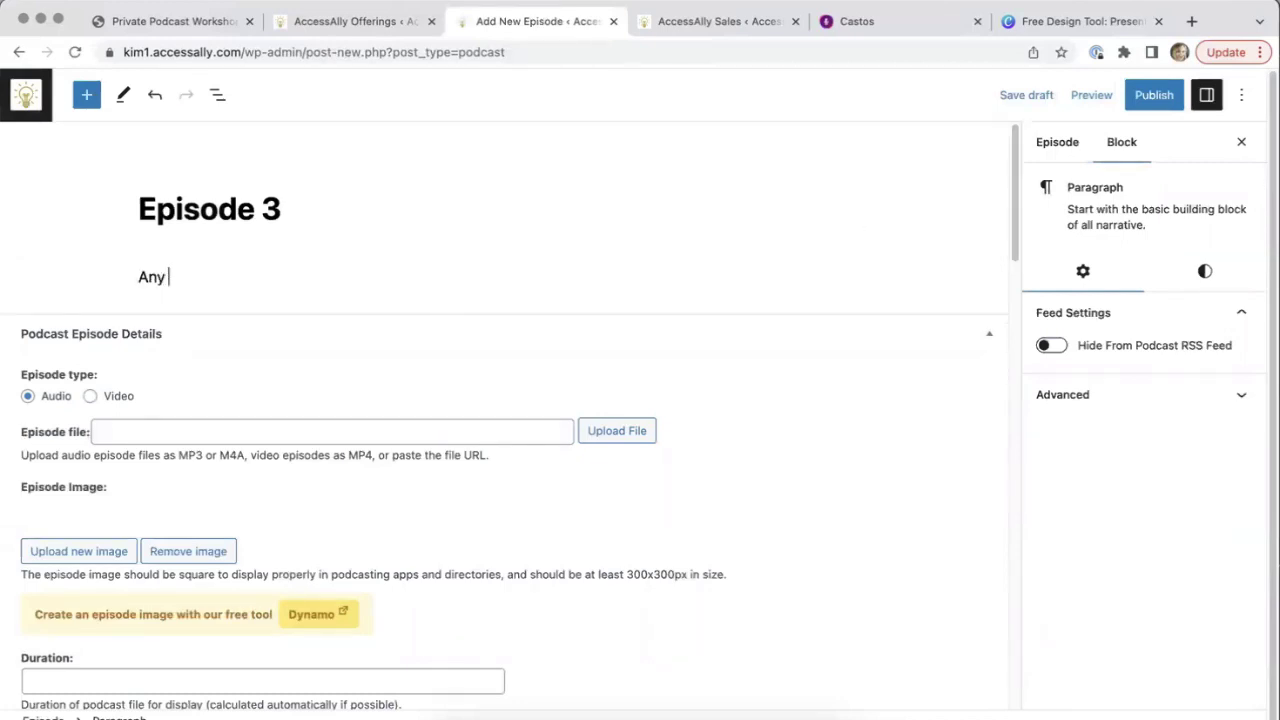
pyautogui.write('description or t')
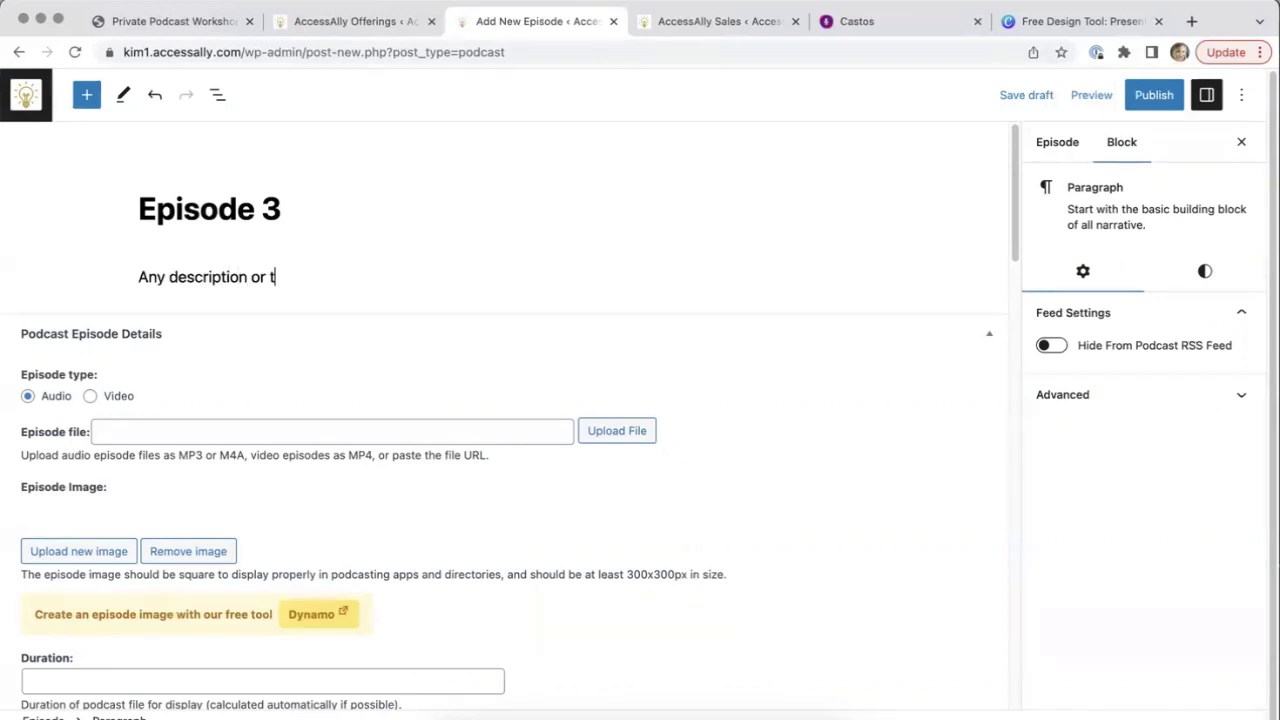
pyautogui.write('ext you add will dis')
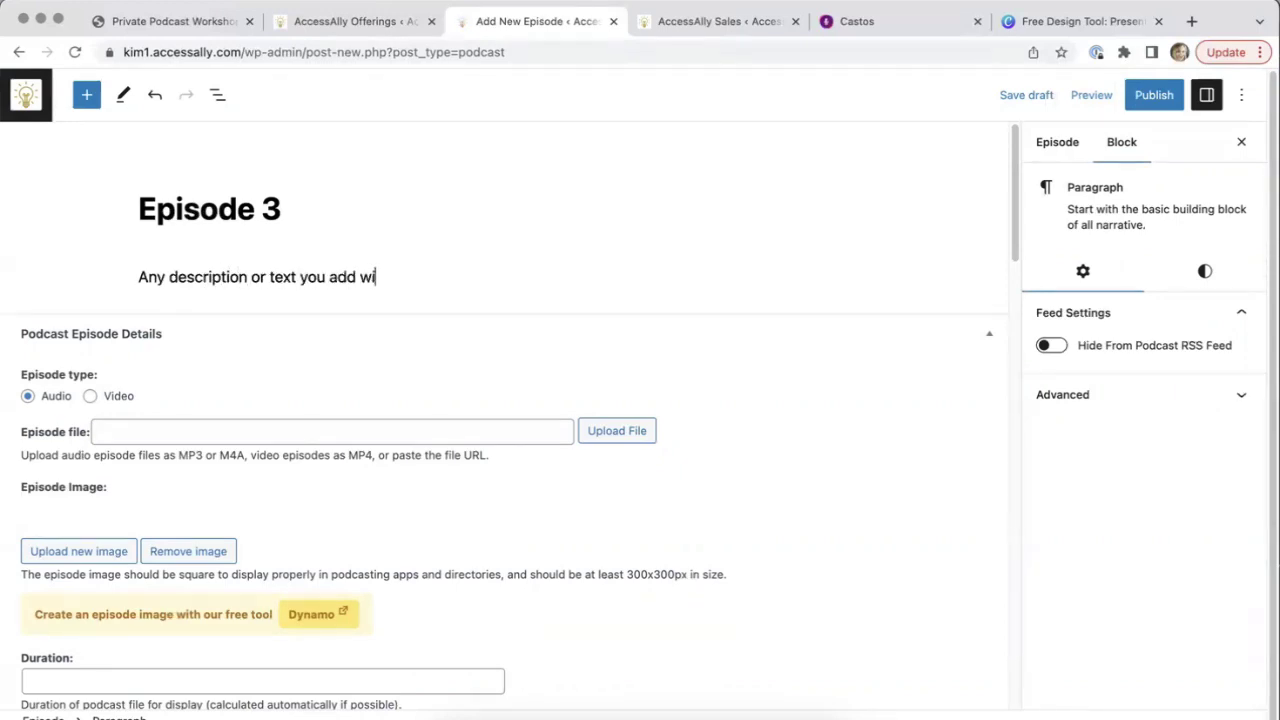
pyautogui.press('BackSpace')
pyautogui.press('BackSpace')
pyautogui.press('BackSpace')
pyautogui.write('go here.')
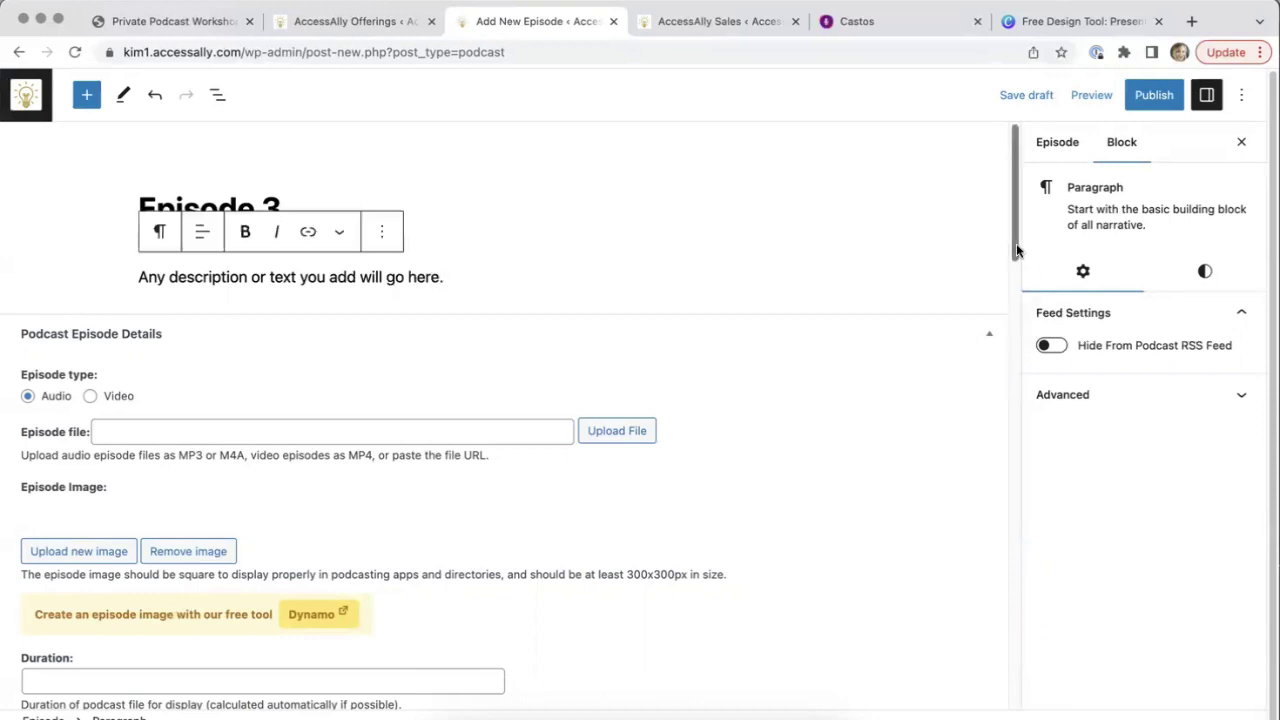
pyautogui.moveTo(1016, 243); pyautogui.dragTo(1016, 285)
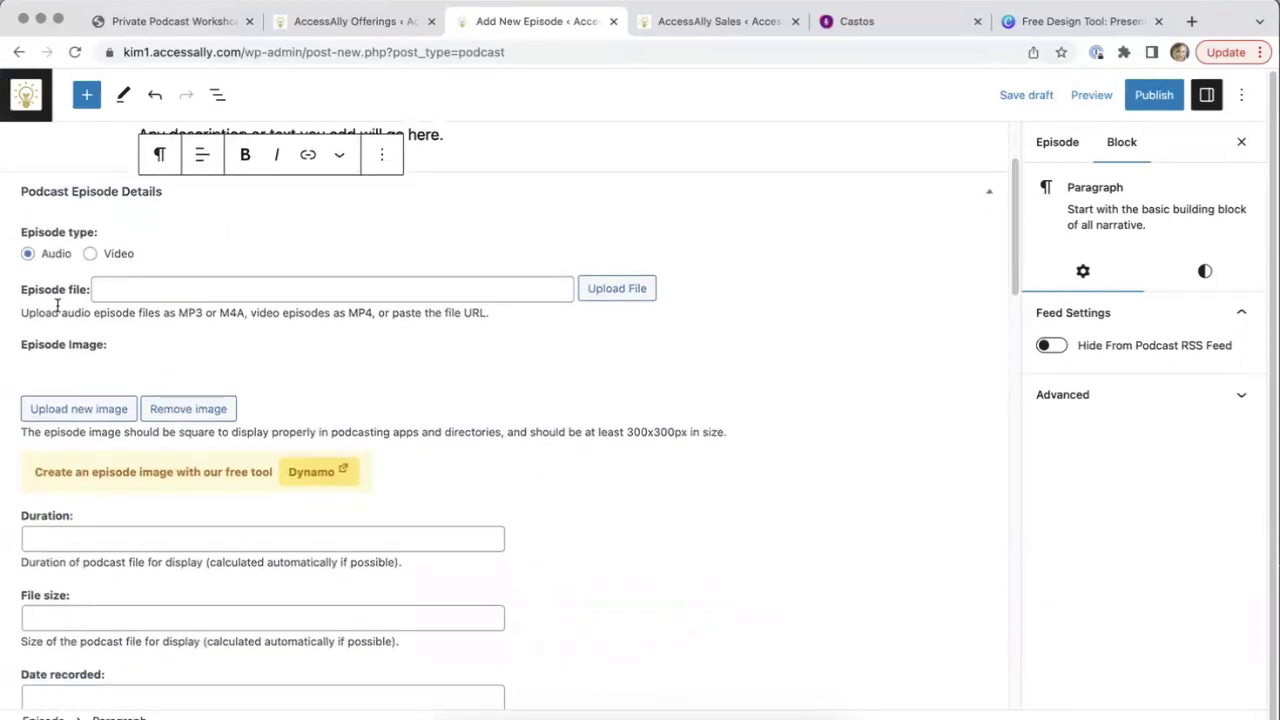
# Attach Clear-Progress.mp3 from the media library as the episode audio file
pyautogui.click(607, 290)
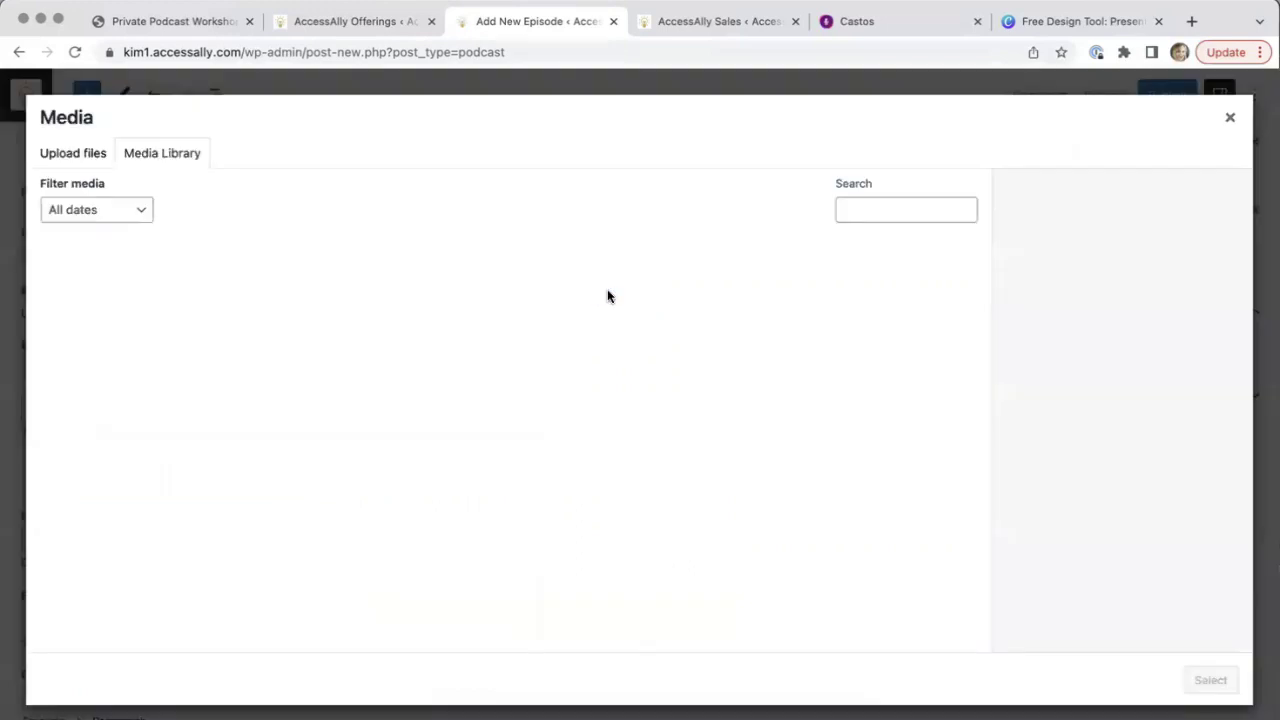
pyautogui.click(372, 316)
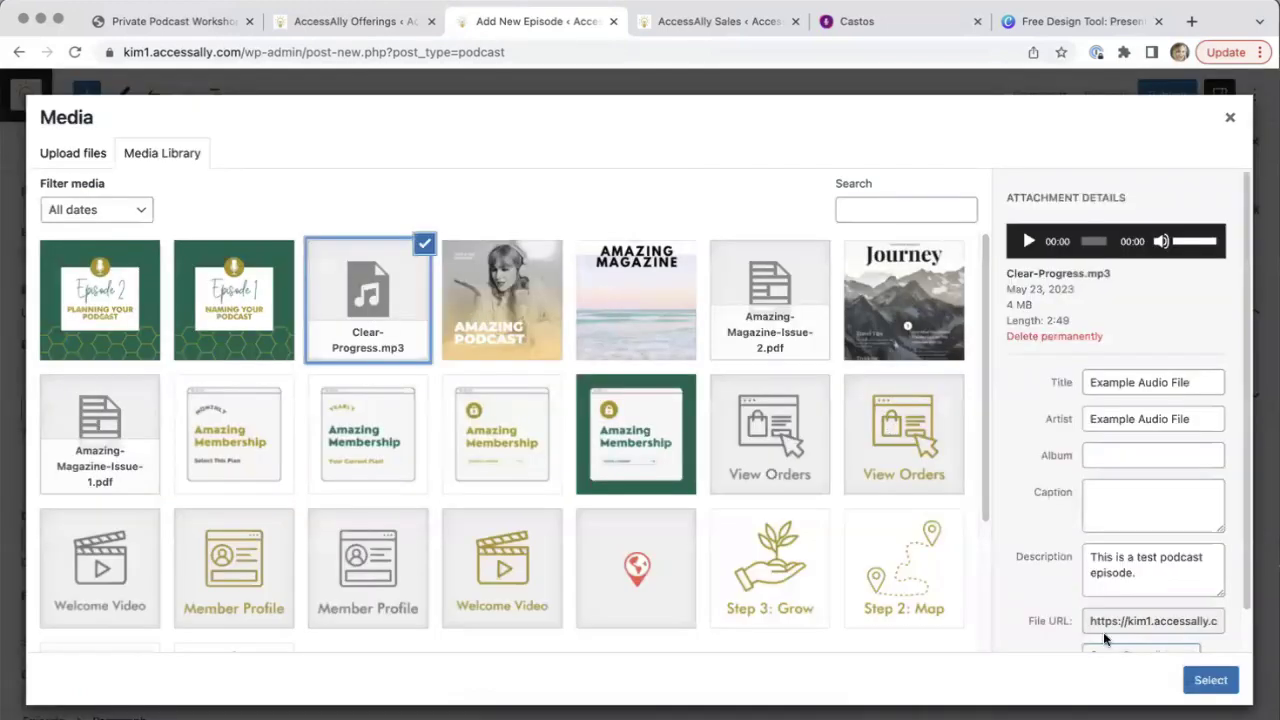
pyautogui.click(1210, 680)
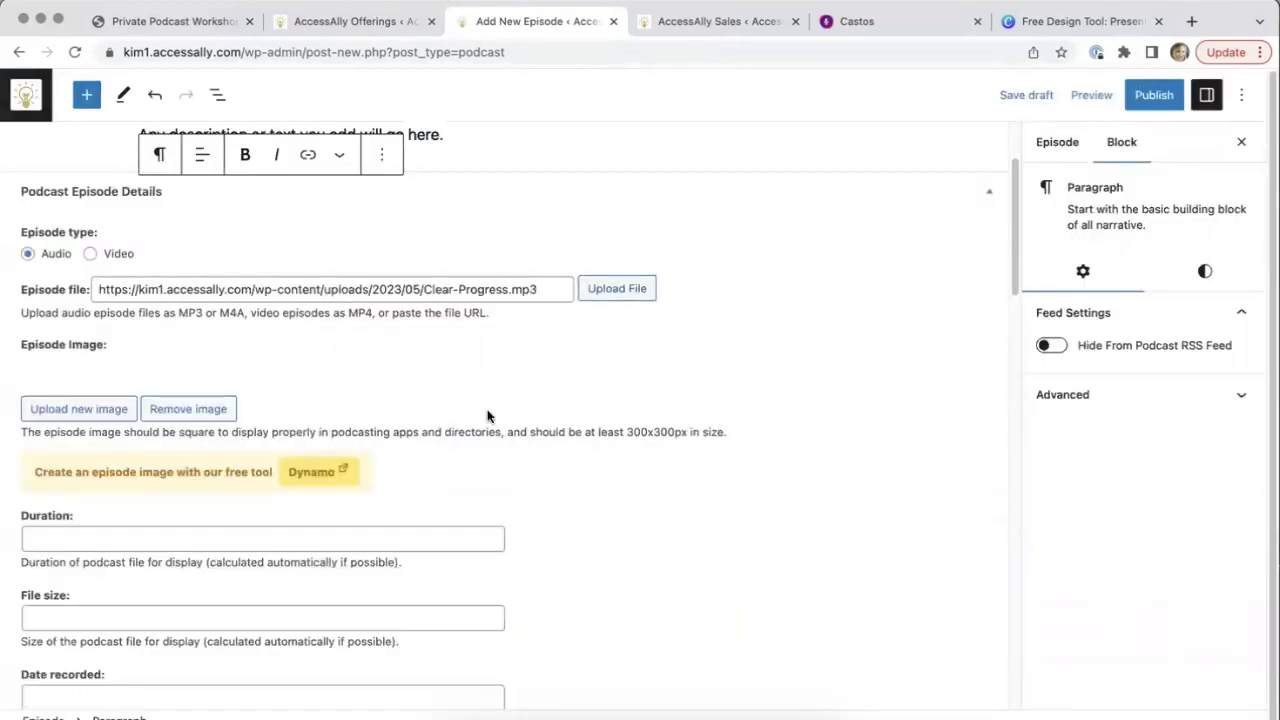
# Upload Episode Images (600 × 600 px) (2).png as the episode image, titled and alt-texted 'Episode 3 Recording Episodes'
pyautogui.scroll(-2, 489, 414)
pyautogui.click(88, 316)
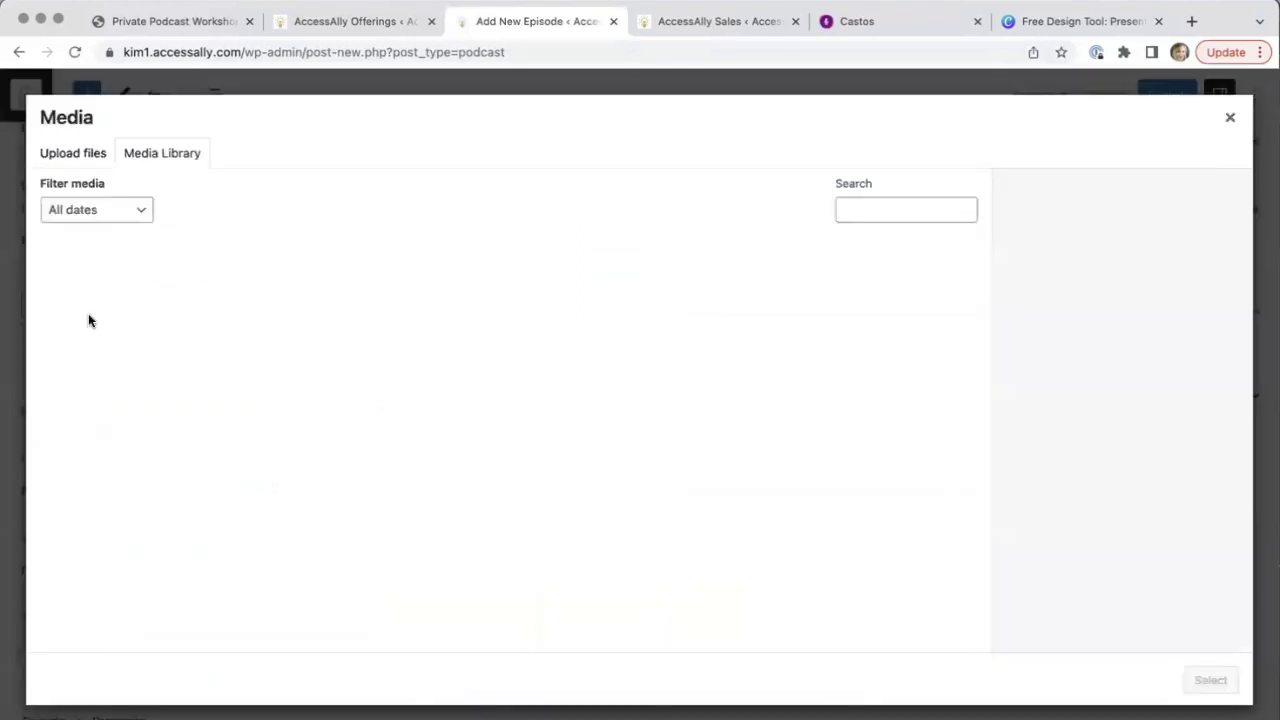
pyautogui.click(73, 155)
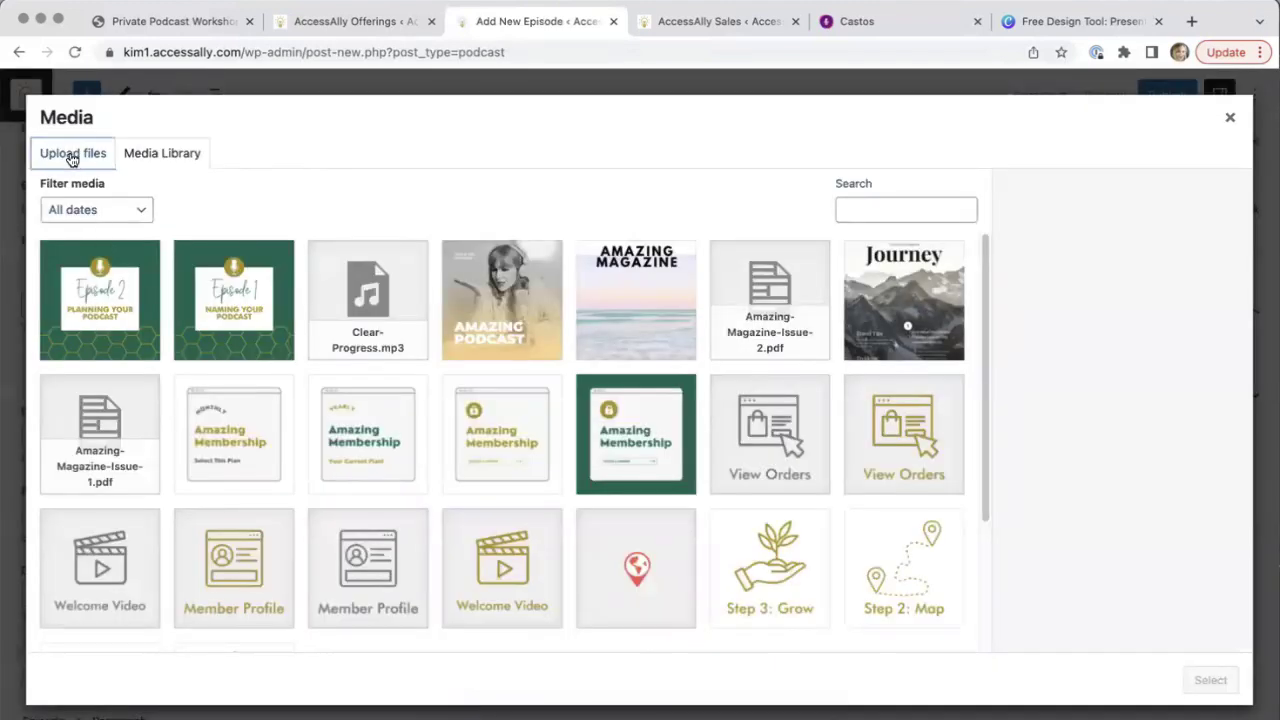
pyautogui.click(662, 412)
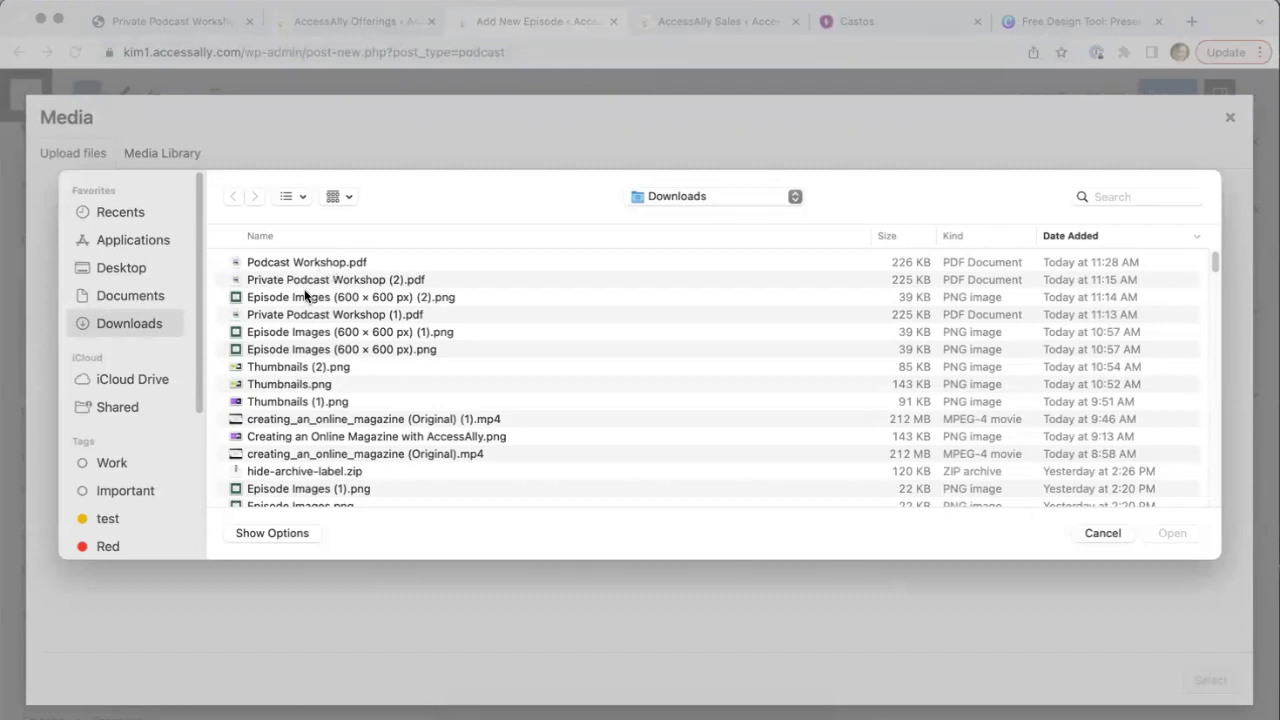
pyautogui.click(305, 293)
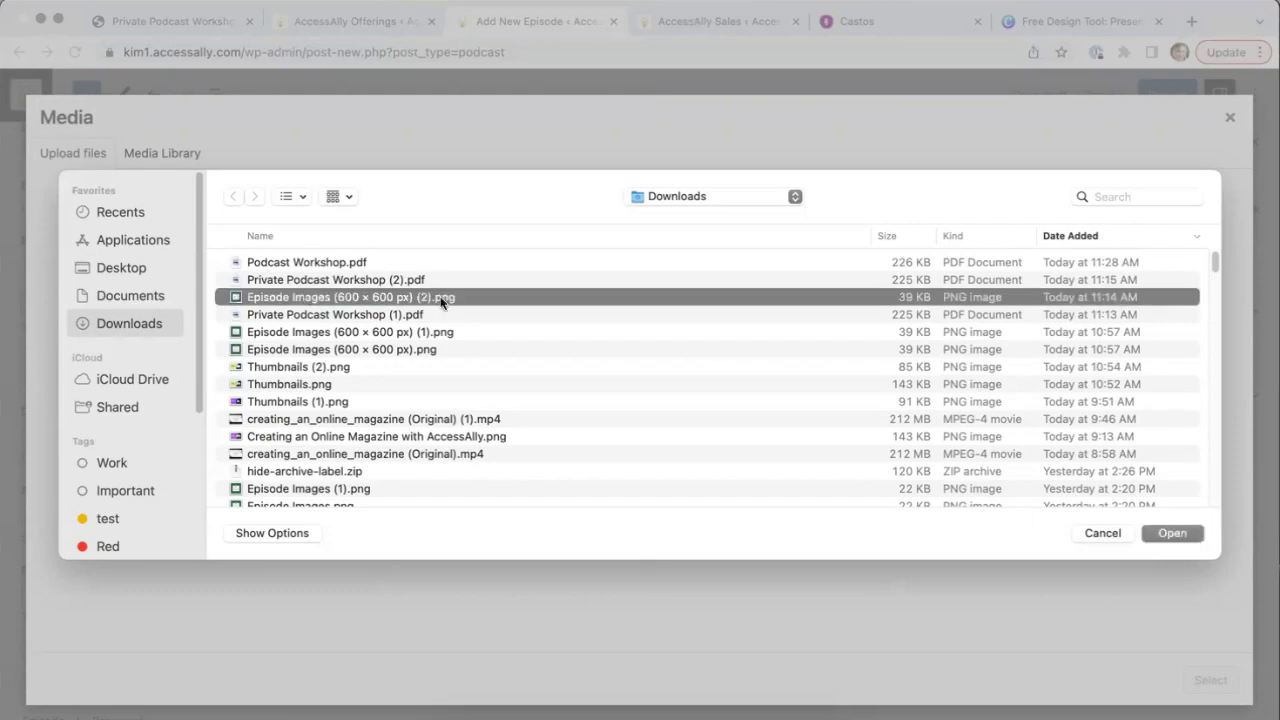
pyautogui.click(1168, 533)
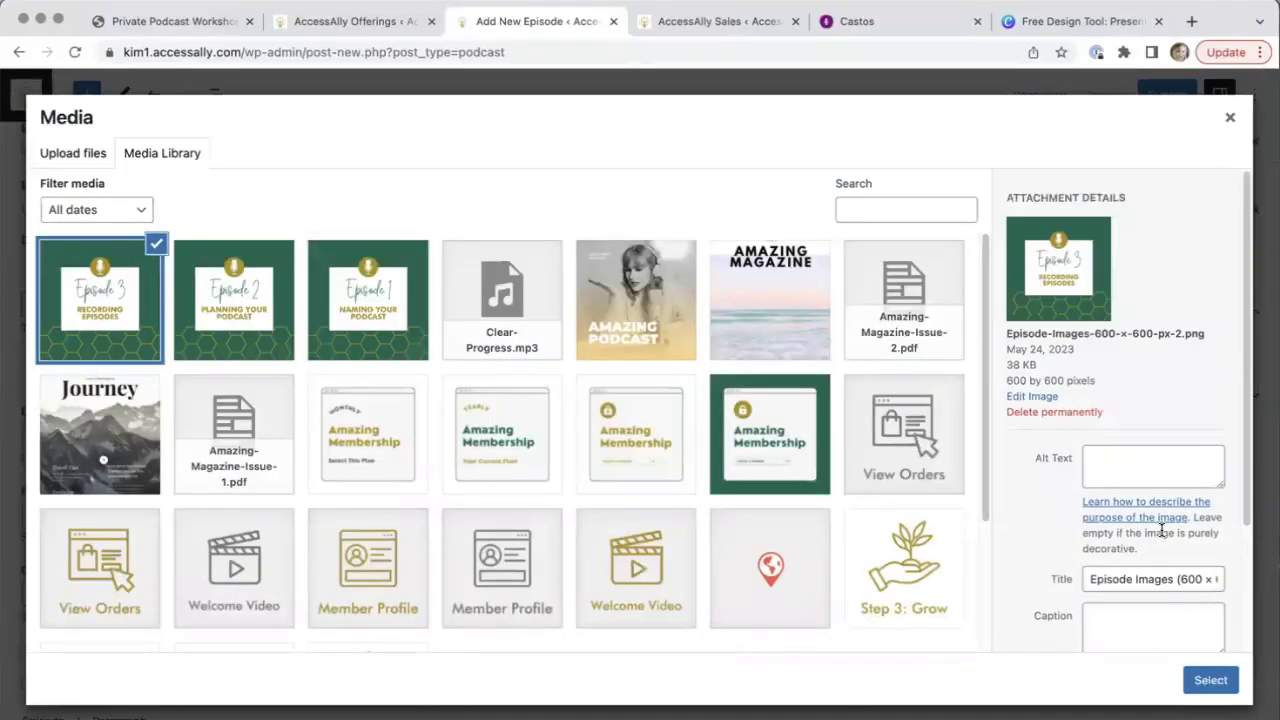
pyautogui.tripleClick(1146, 576)
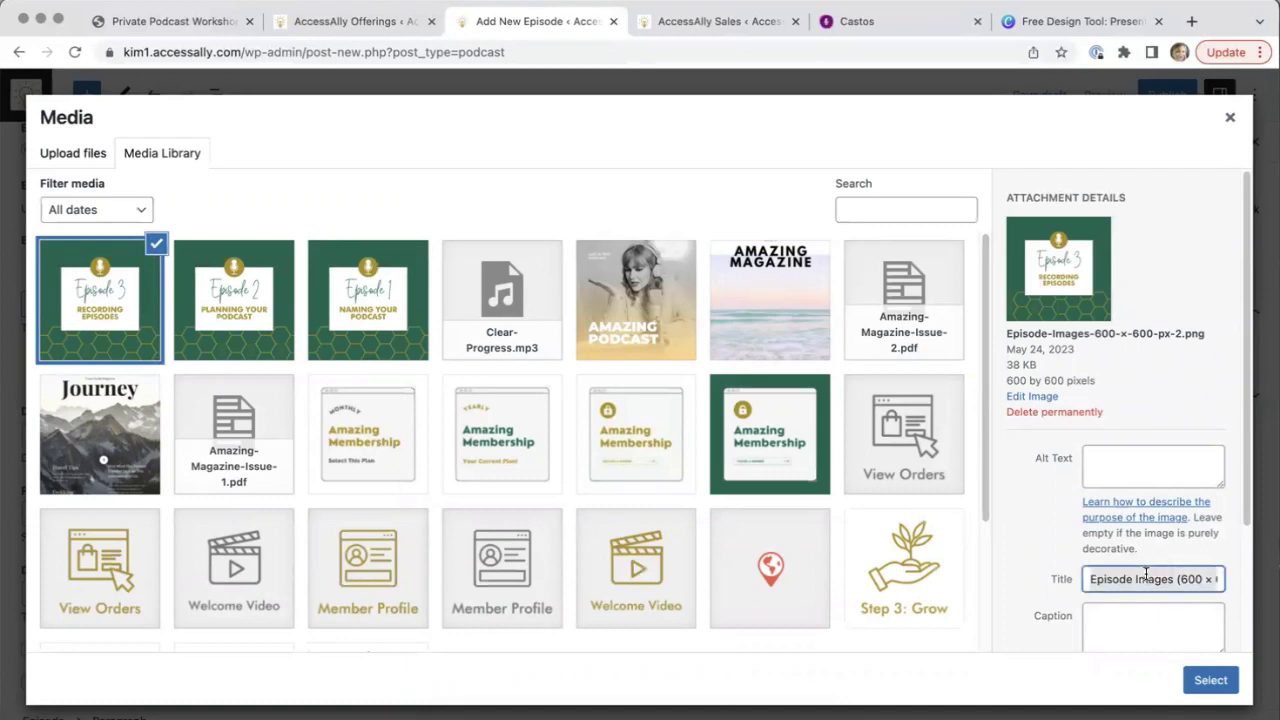
pyautogui.write('Episode 3 Recording Episodes')
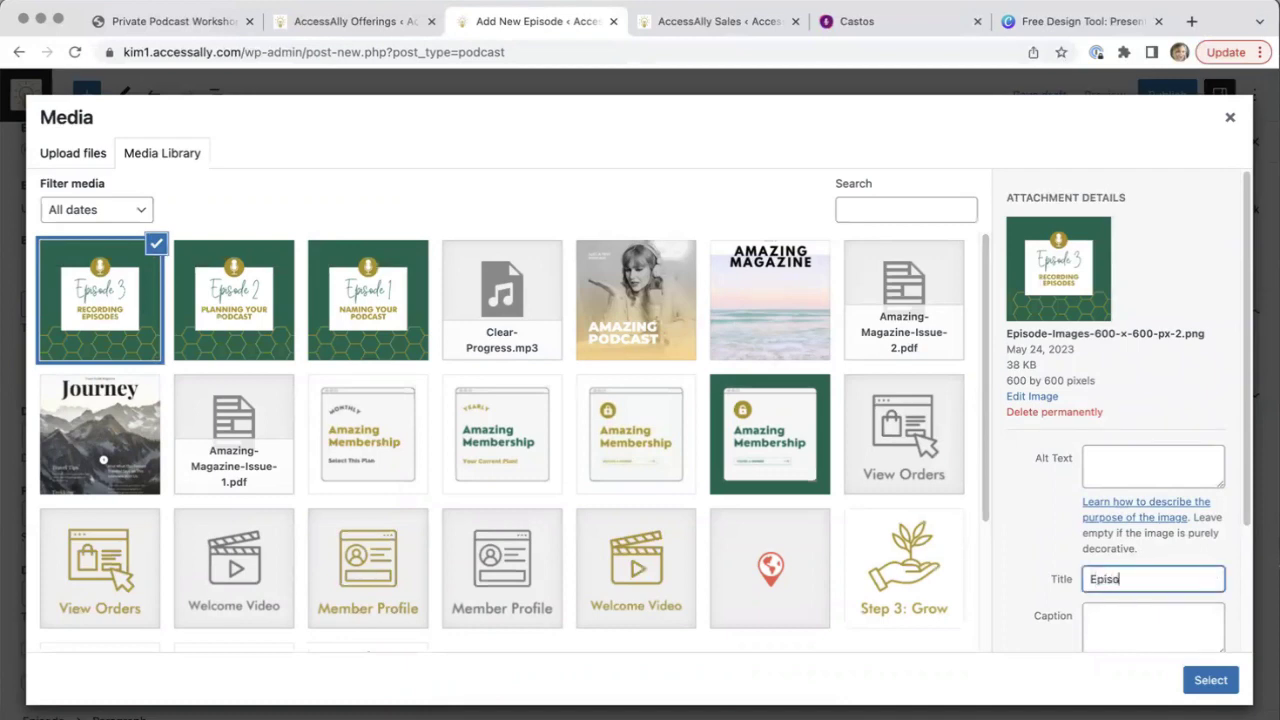
pyautogui.click(1140, 456)
pyautogui.write('Episode 3 Recording Episodes')
pyautogui.click(1206, 677)
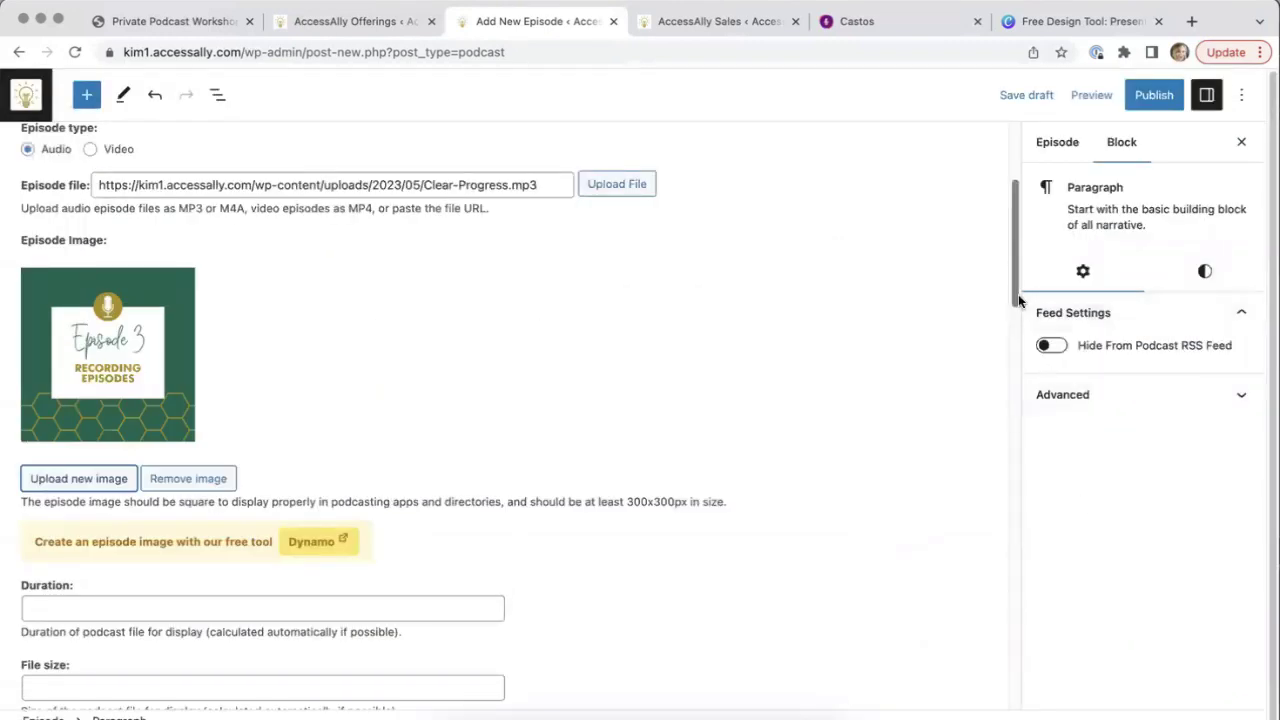
# Tick the option blocking Episode 3 from the iTunes & Google Play podcast libraries
pyautogui.moveTo(1016, 300); pyautogui.dragTo(1016, 413)
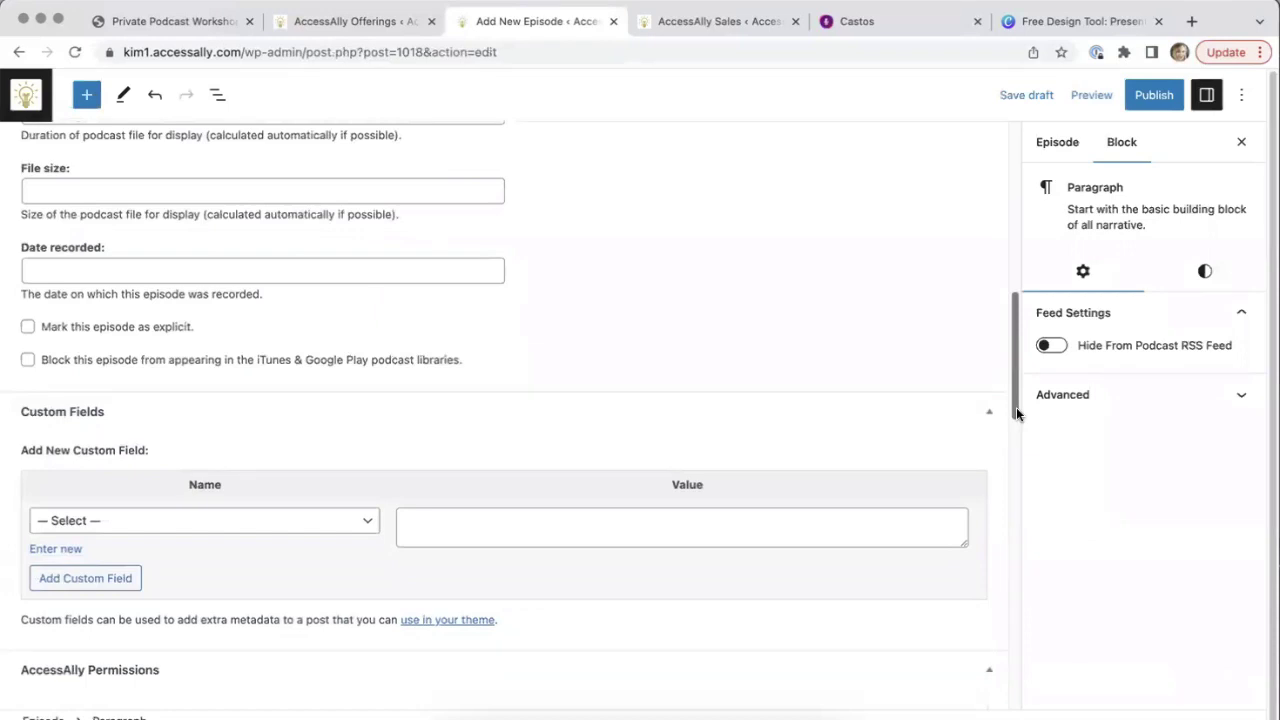
pyautogui.moveTo(1016, 413); pyautogui.dragTo(1016, 413)
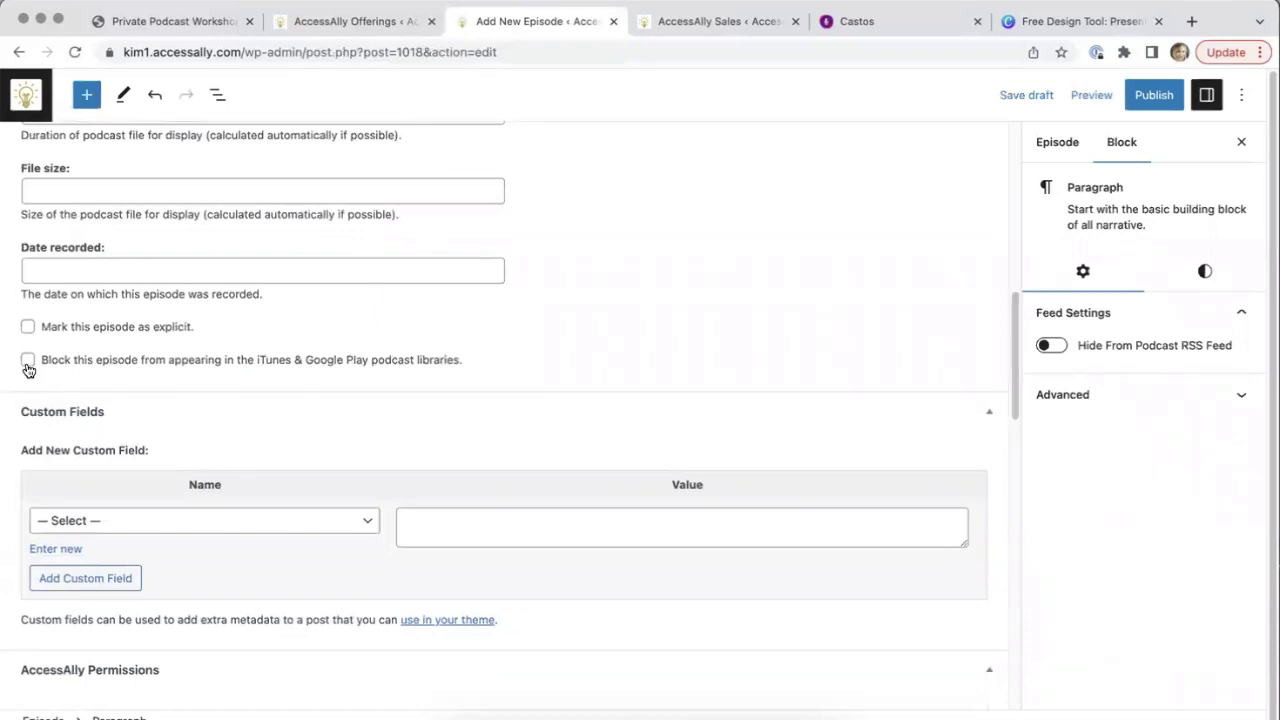
pyautogui.click(27, 359)
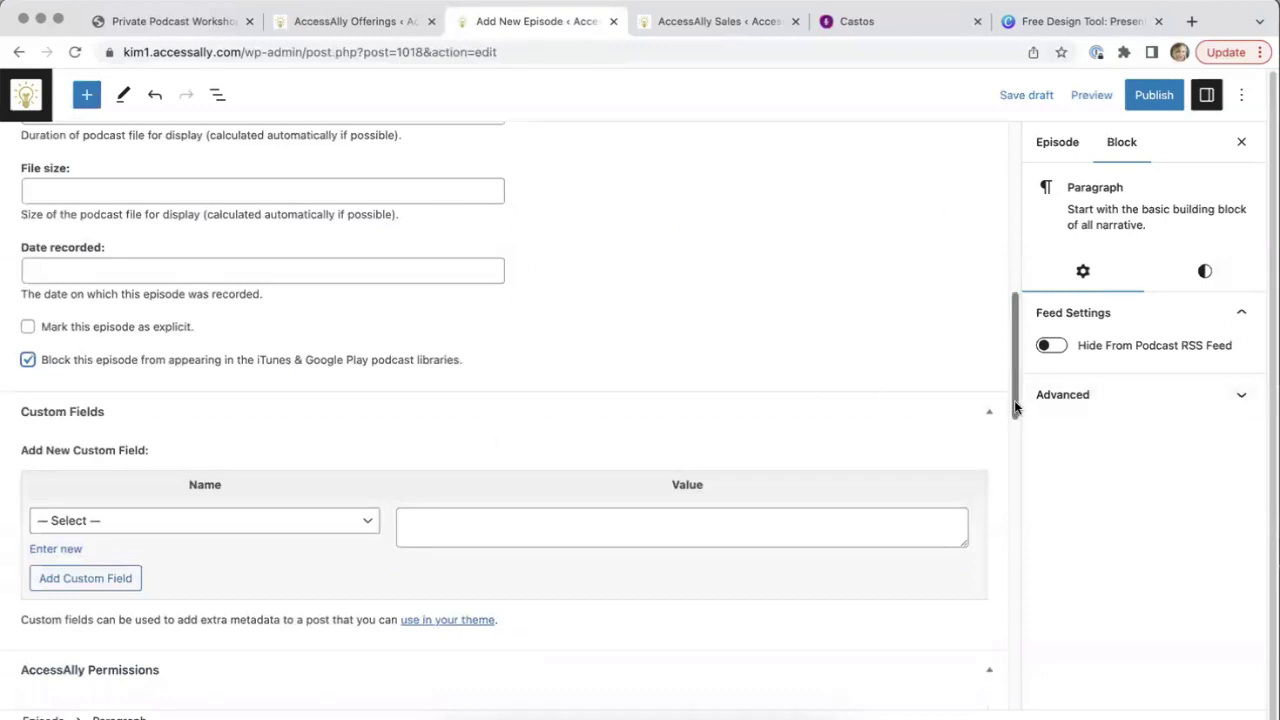
pyautogui.scroll(-2, 1020, 455)
pyautogui.scroll(-8, 1020, 455)
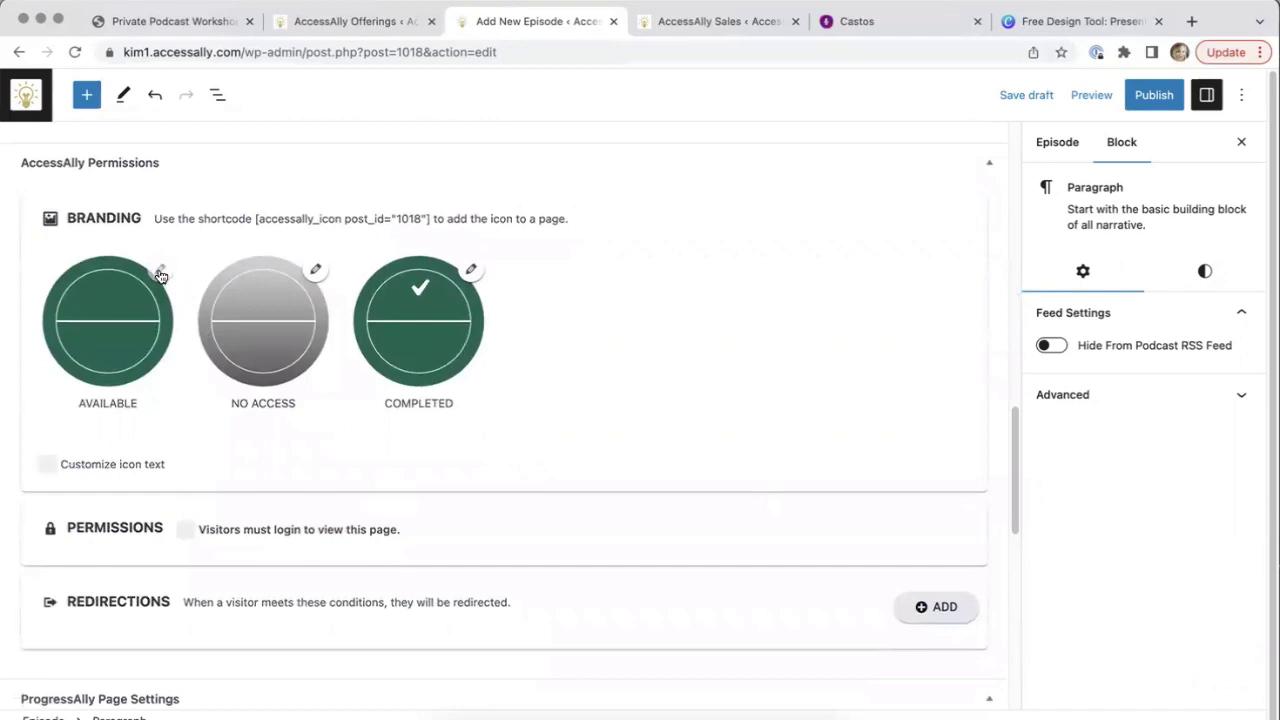
# Set the Available branding icon image to the Episode 3 Recording Episodes cover and update it
pyautogui.click(159, 271)
pyautogui.click(498, 259)
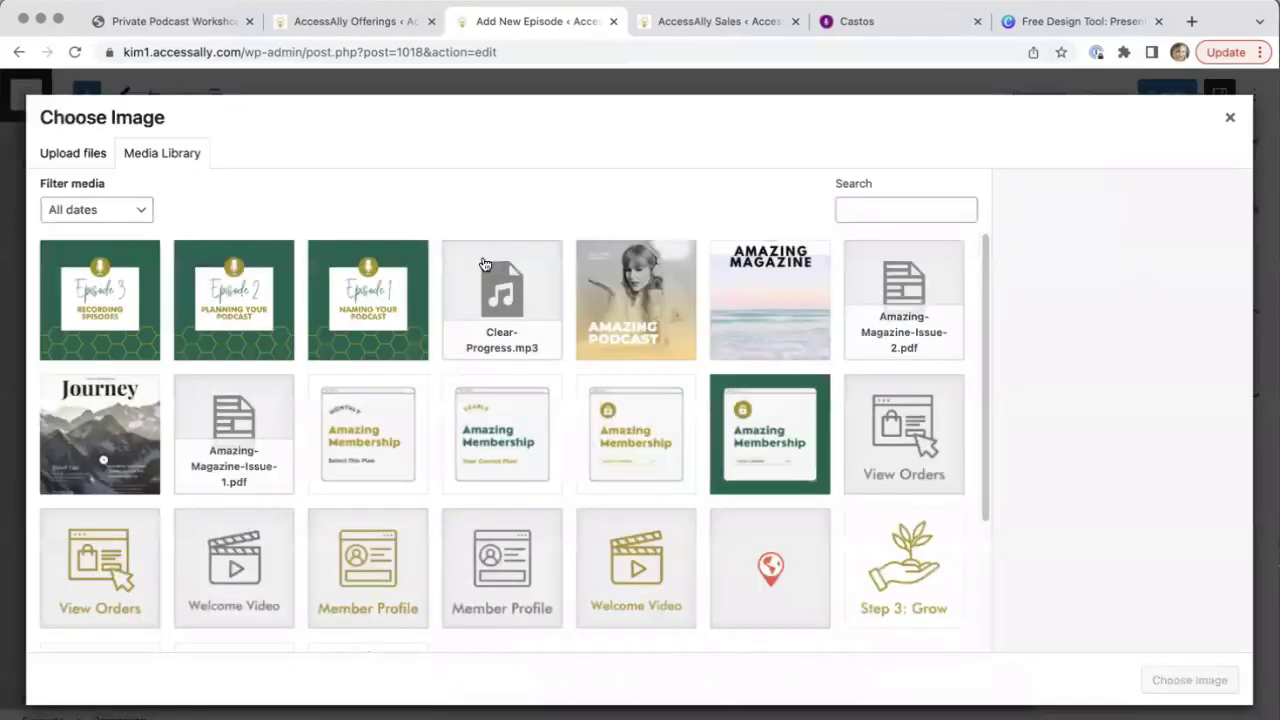
pyautogui.click(104, 320)
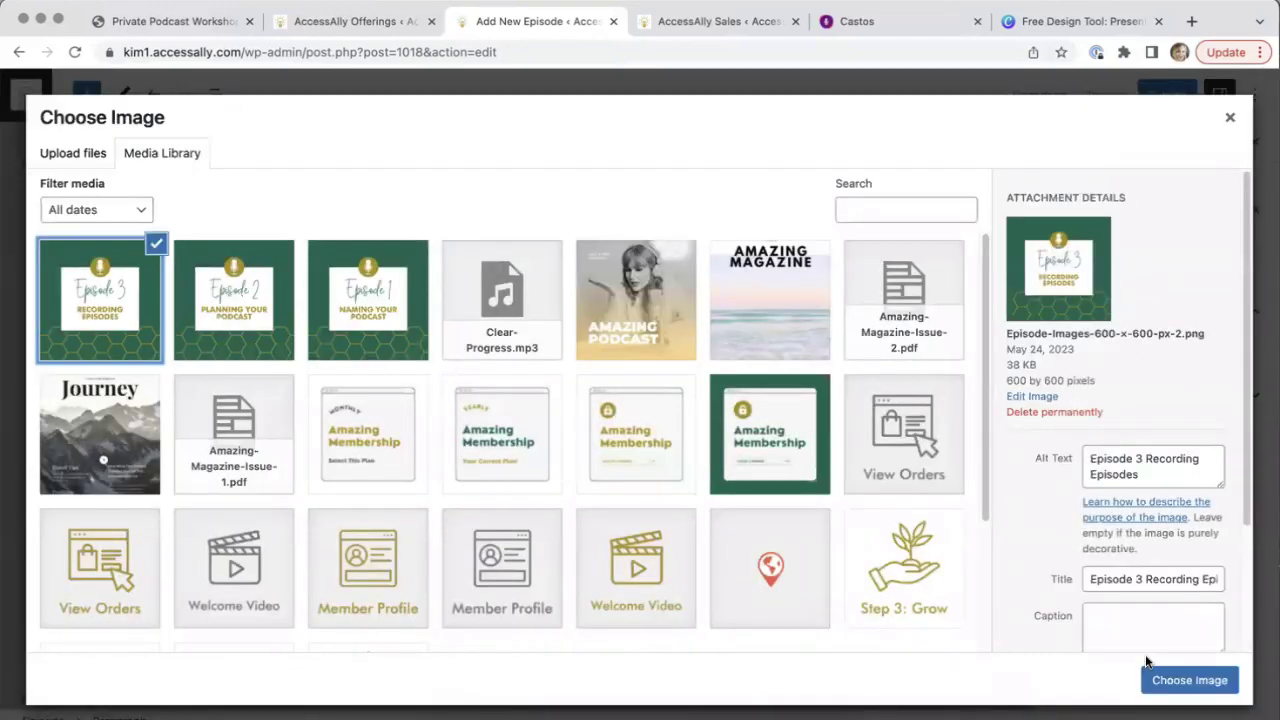
pyautogui.click(1160, 681)
pyautogui.click(742, 313)
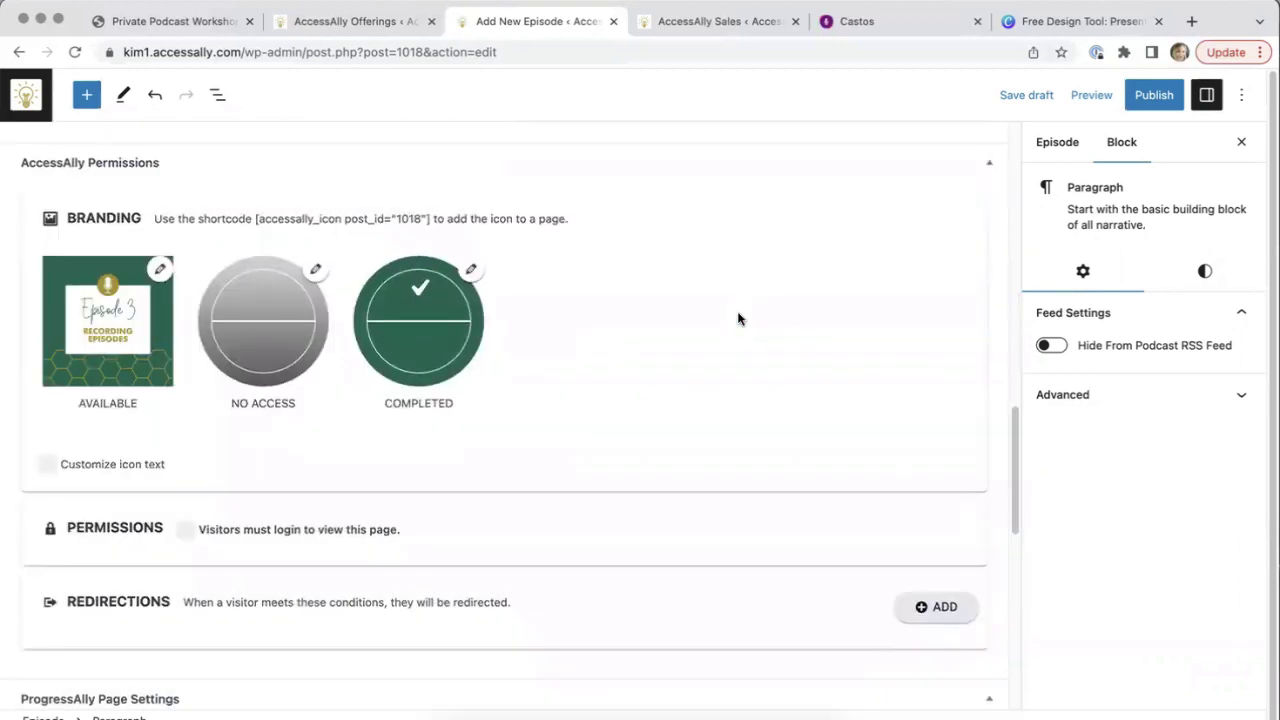
pyautogui.moveTo(1016, 470); pyautogui.dragTo(1022, 531)
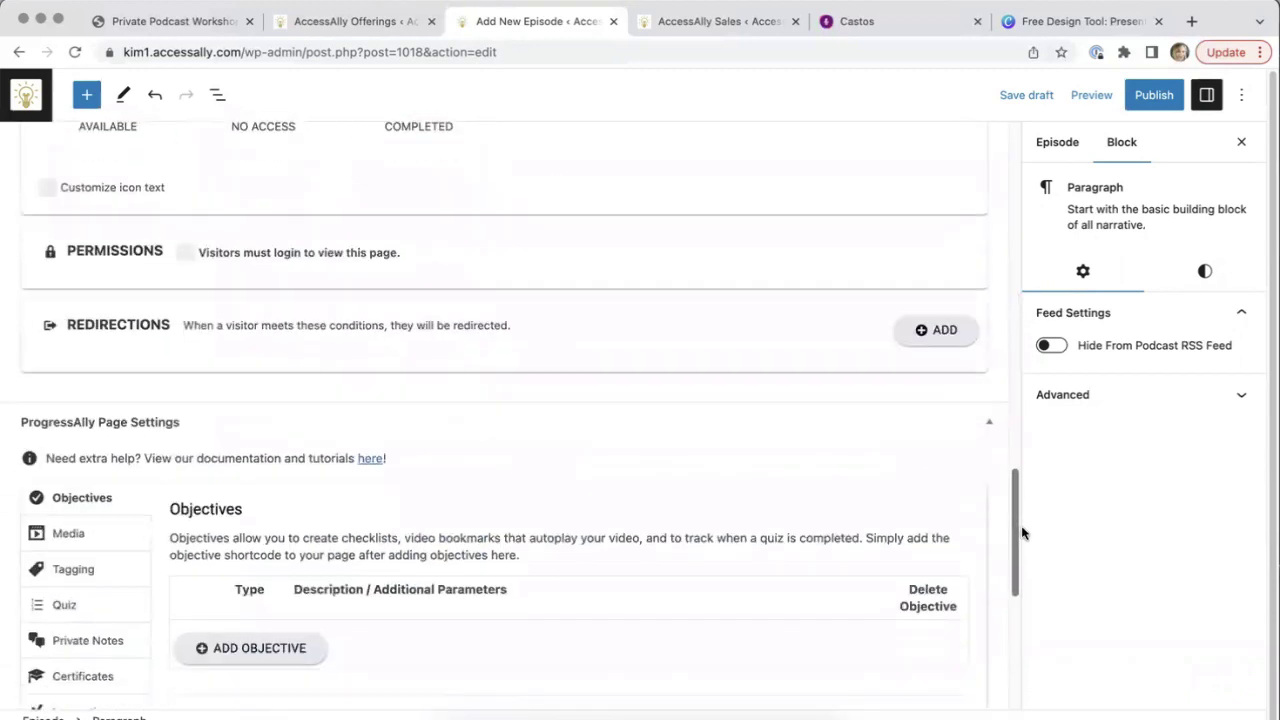
# Require login and the Amazing Podcast Base Access tag for Episode 3, then go to Offerings
pyautogui.click(187, 254)
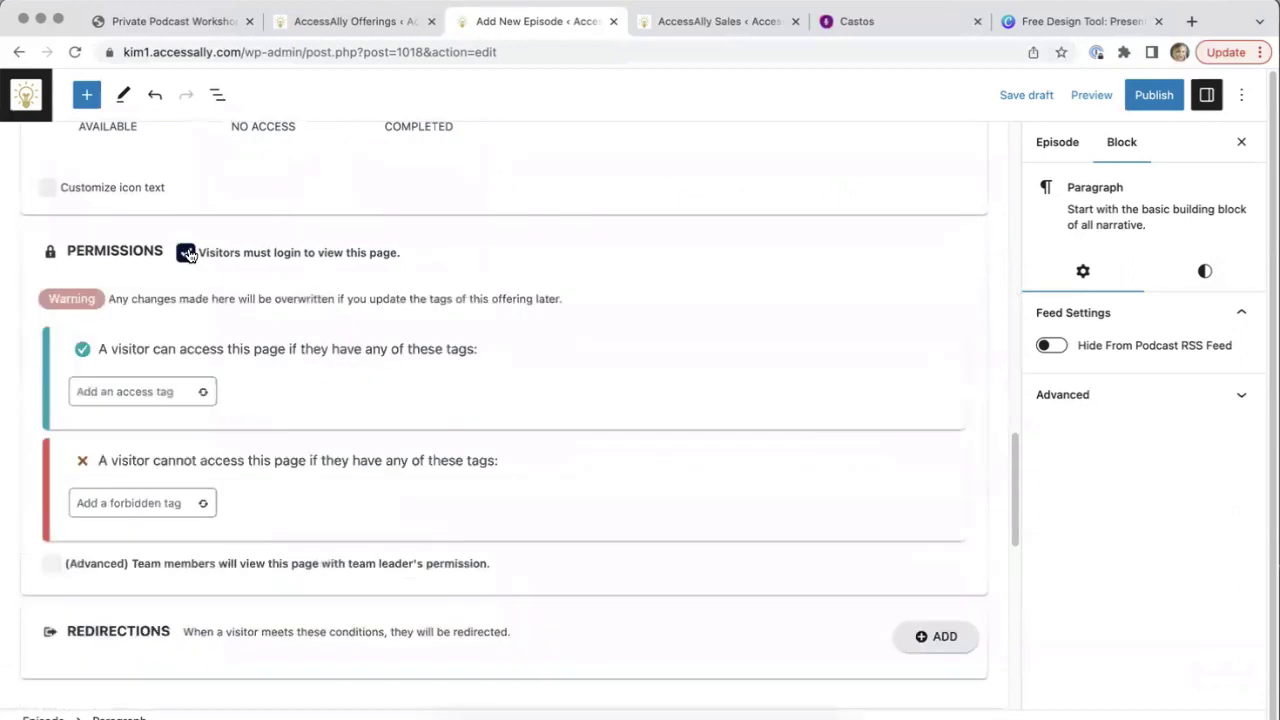
pyautogui.click(143, 392)
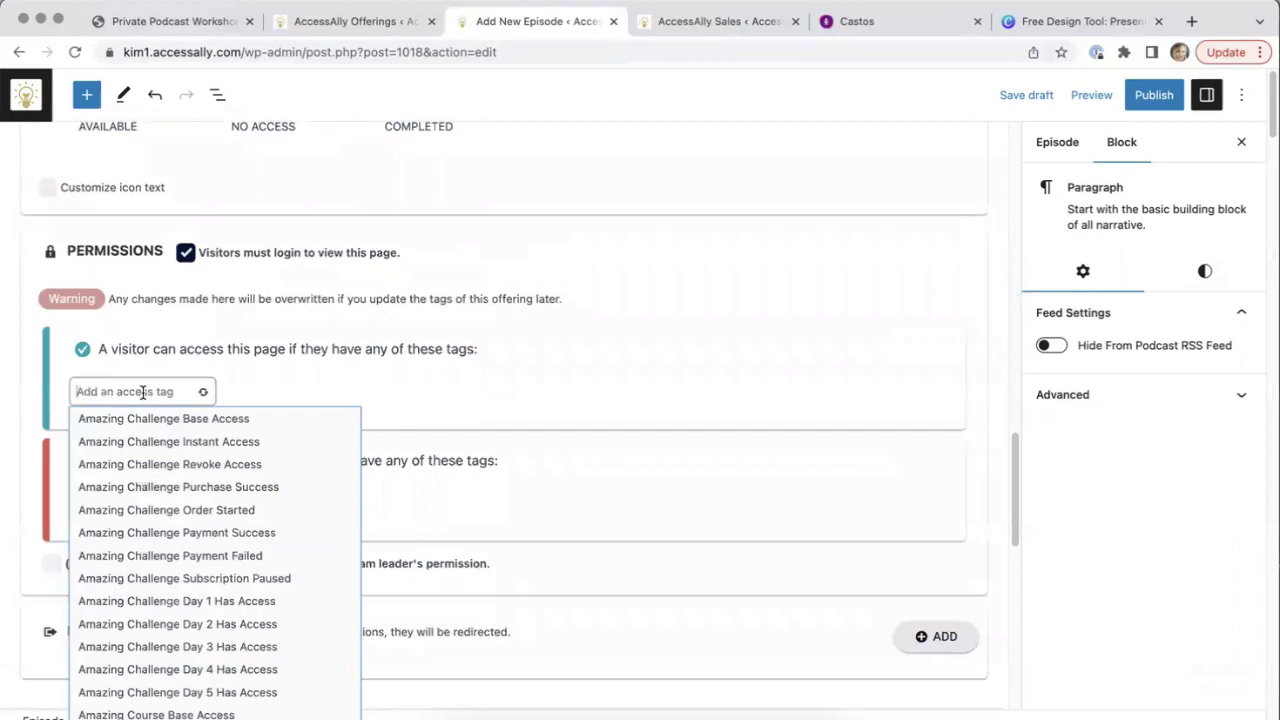
pyautogui.write('Amazing P')
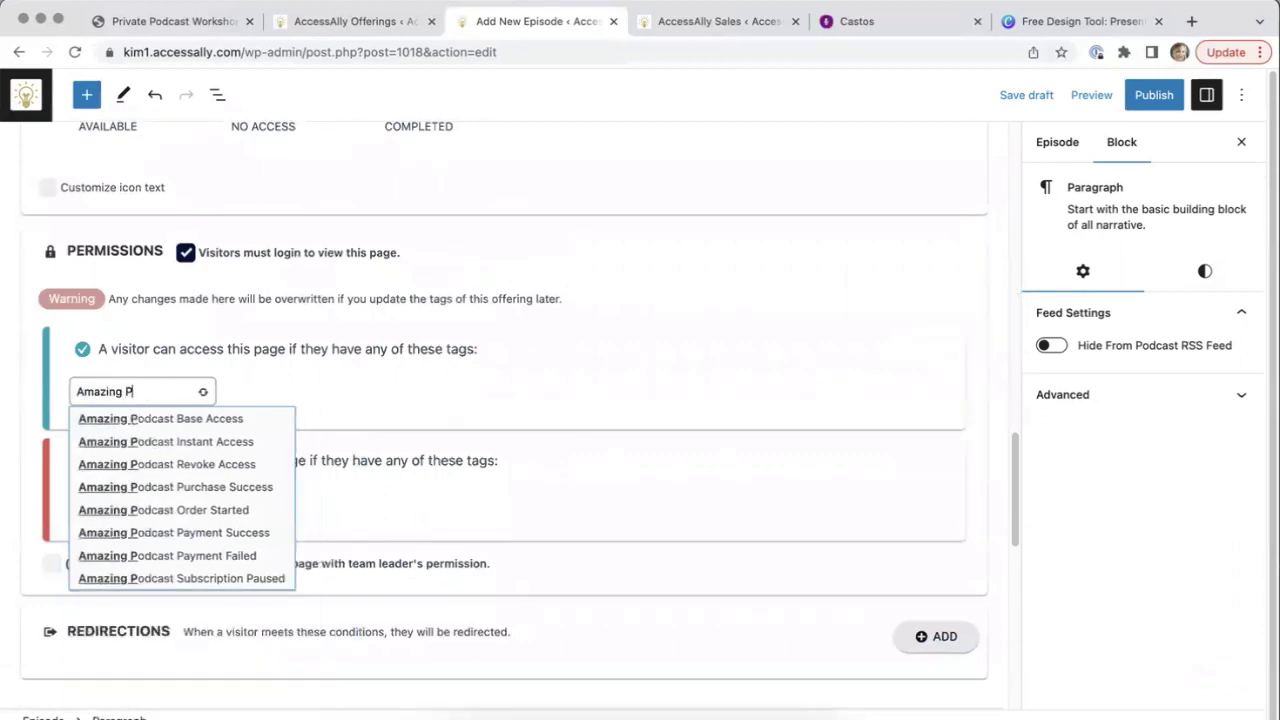
pyautogui.write('odcast')
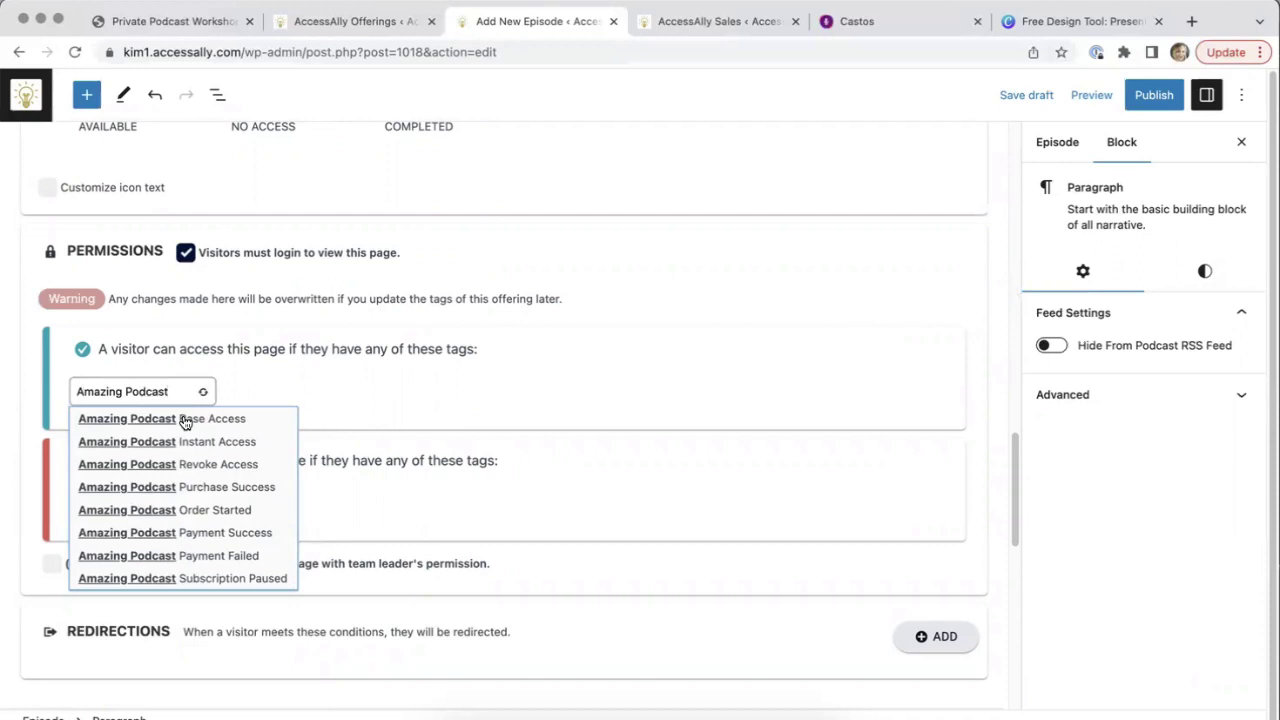
pyautogui.click(183, 420)
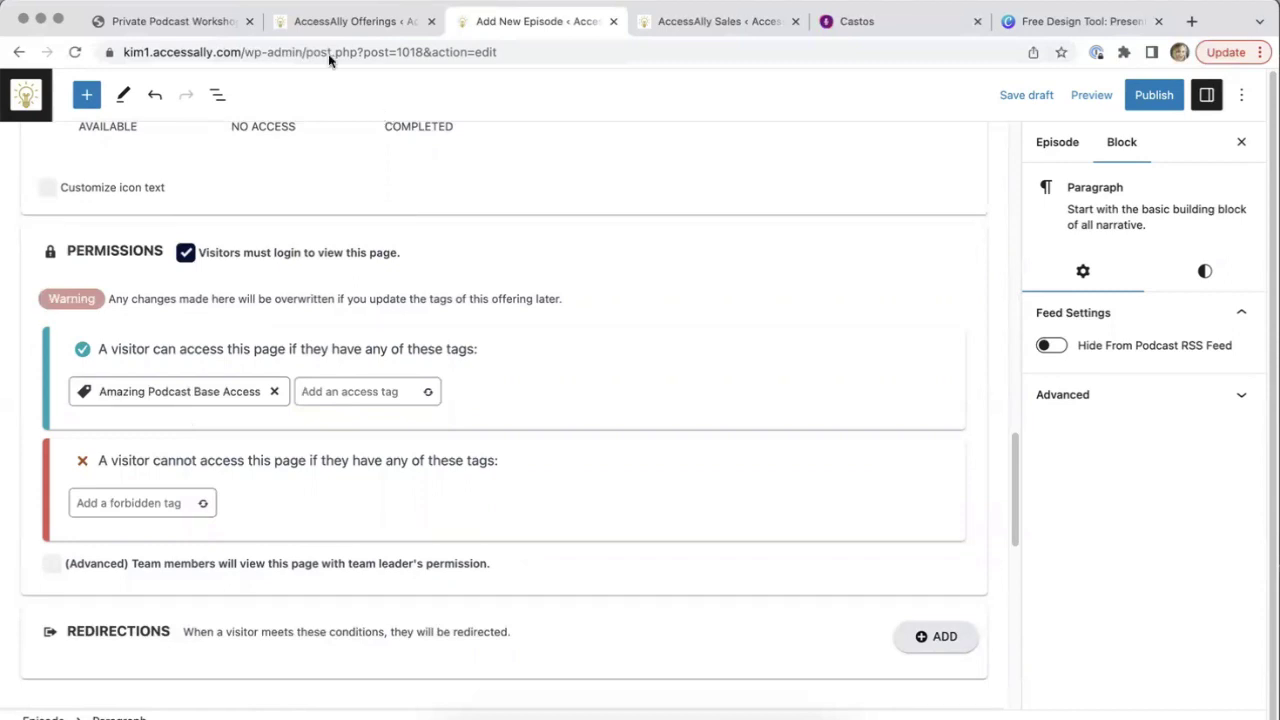
pyautogui.click(345, 21)
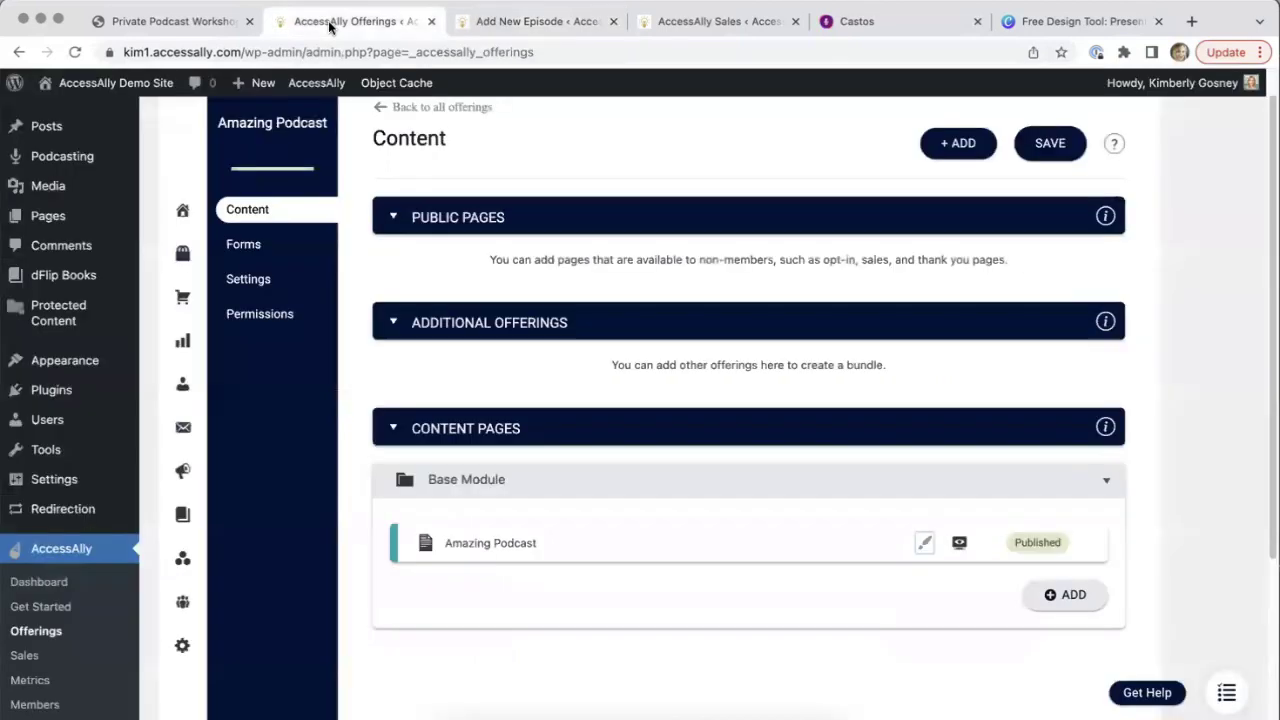
# Preview the Amazing Podcast member page, then return to the Episode 3 editor
pyautogui.click(957, 545)
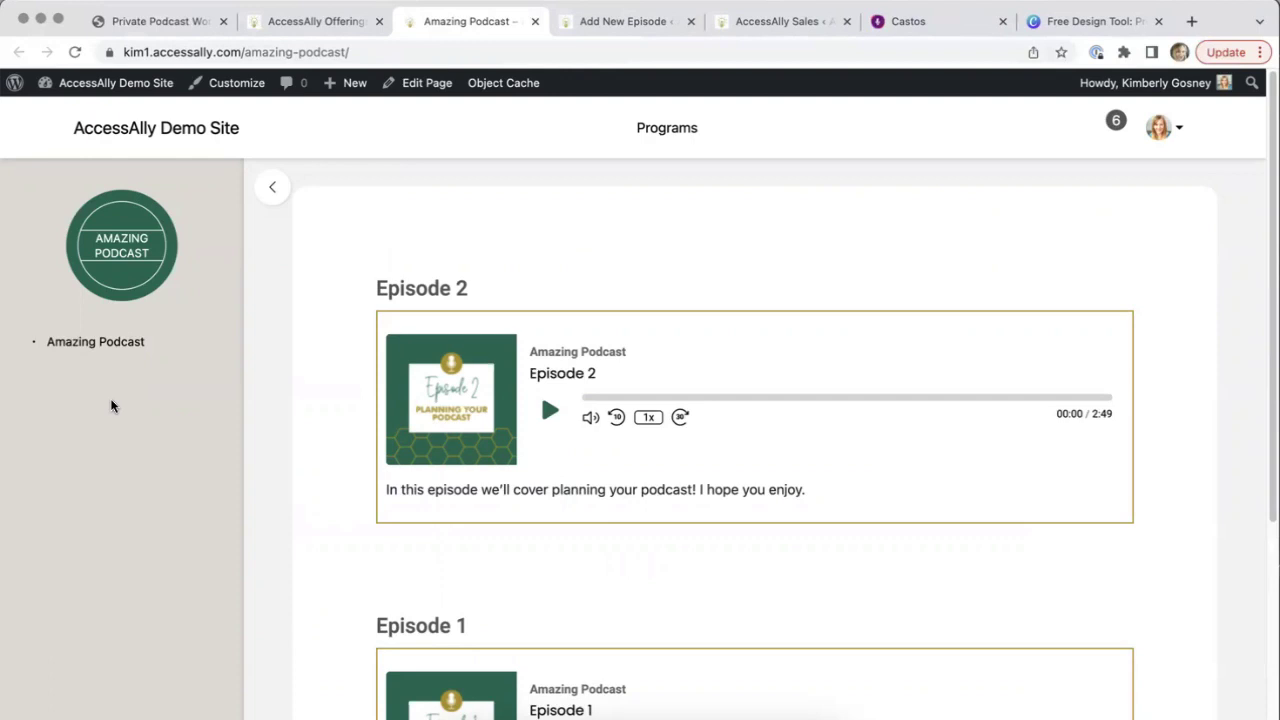
pyautogui.click(300, 21)
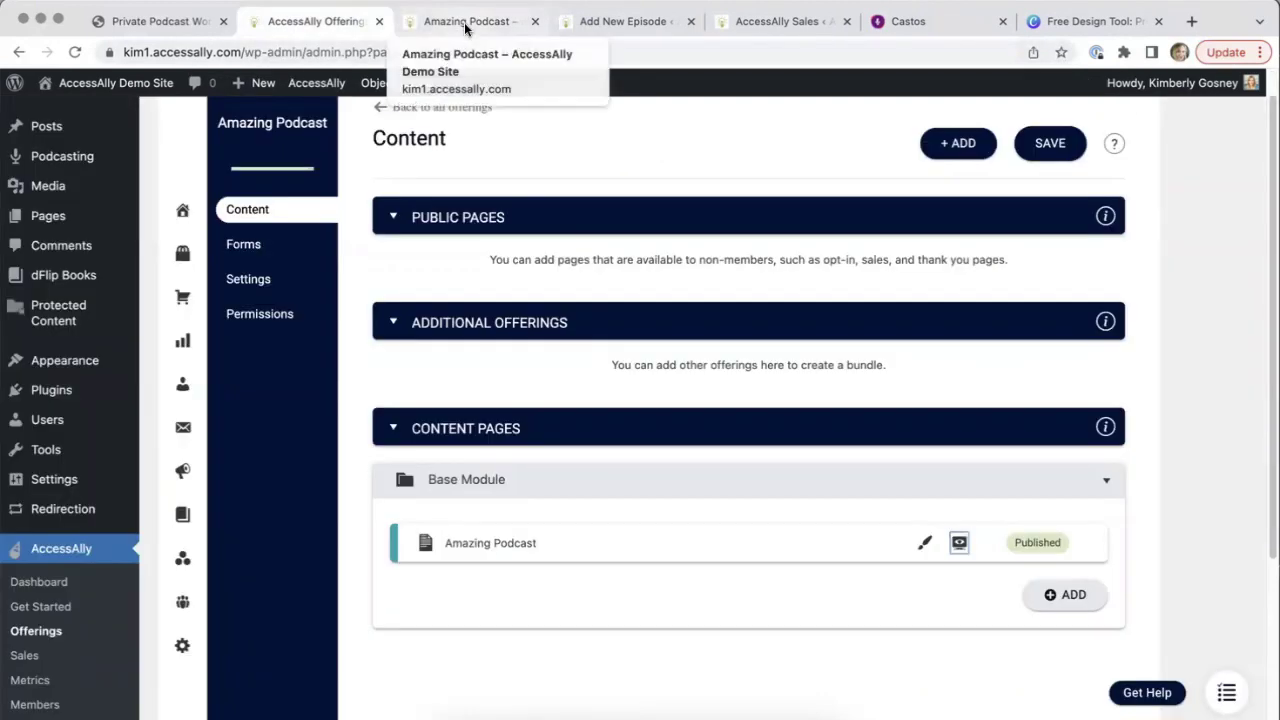
pyautogui.click(614, 21)
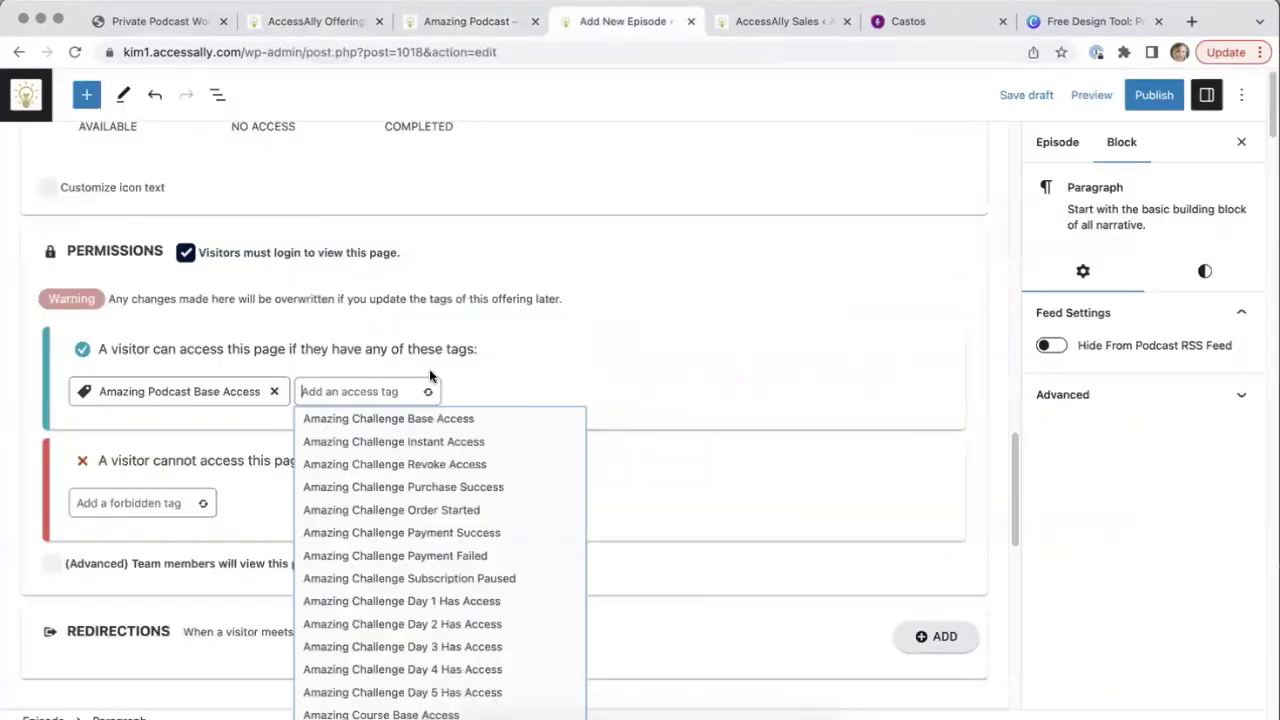
# Add Amazing Podcast Instant Access as a second access tag on Episode 3
pyautogui.click(221, 416)
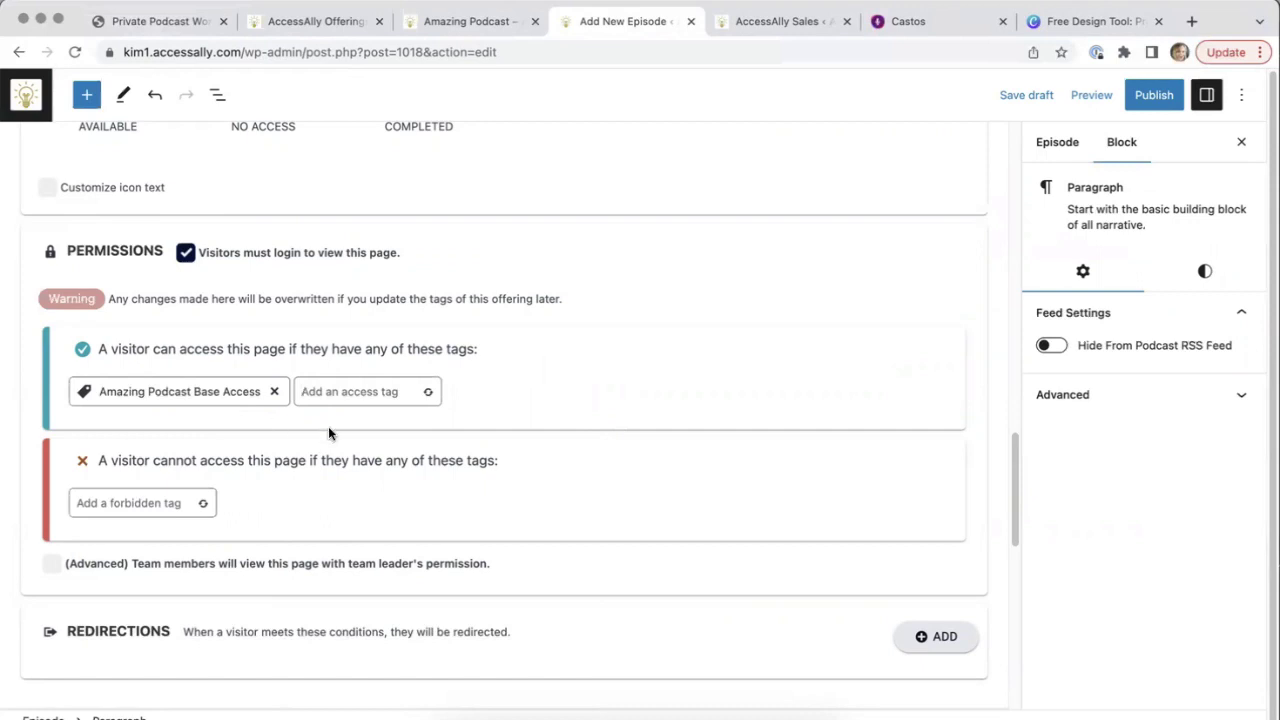
pyautogui.click(338, 393)
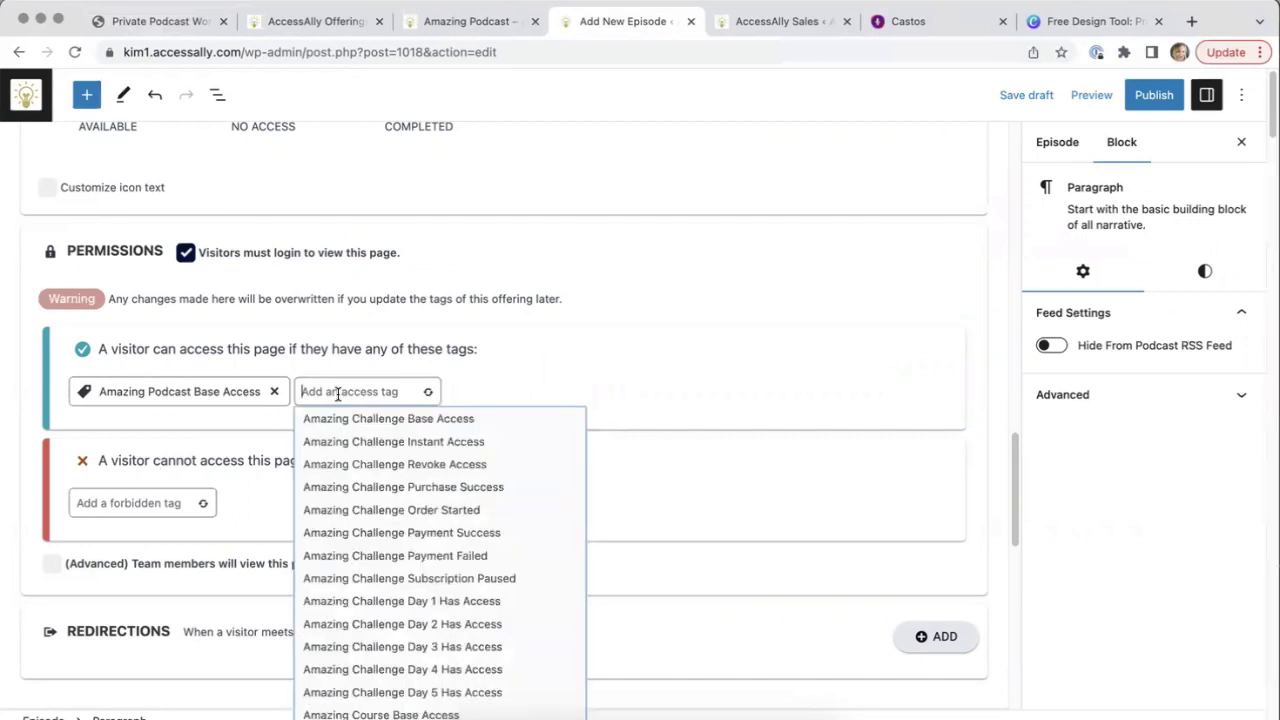
pyautogui.write('Amazing Pod')
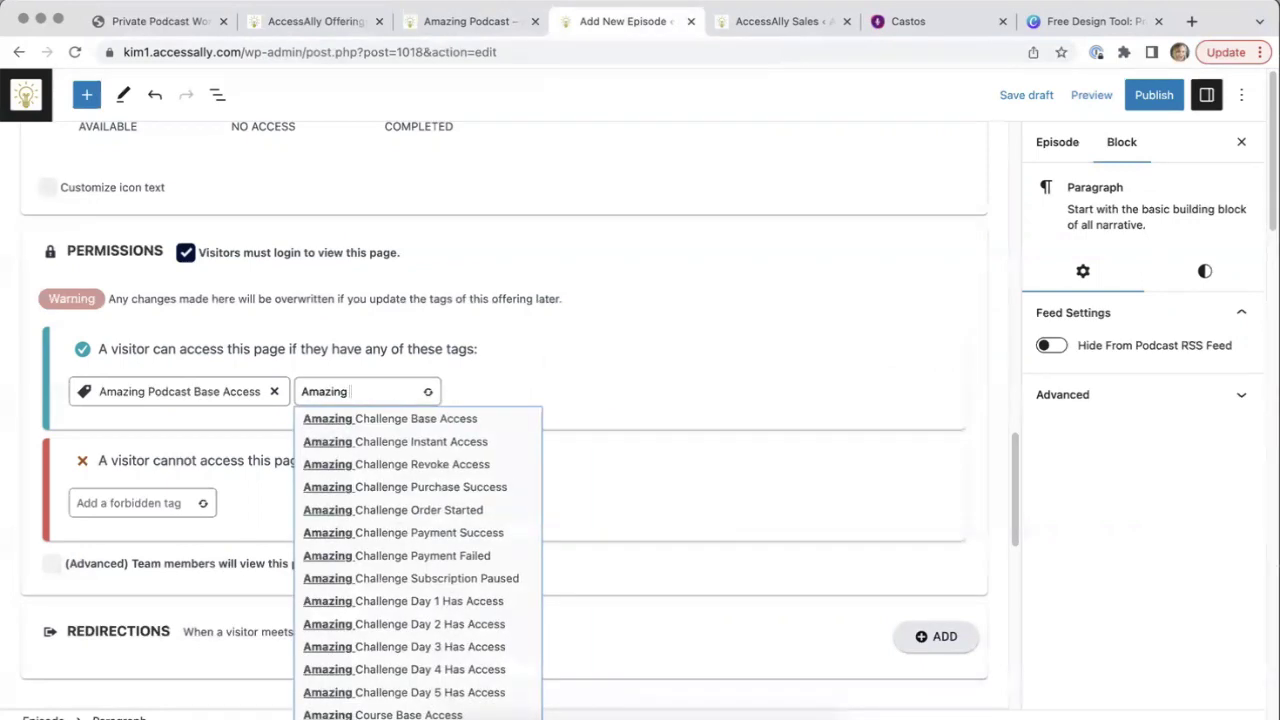
pyautogui.click(388, 443)
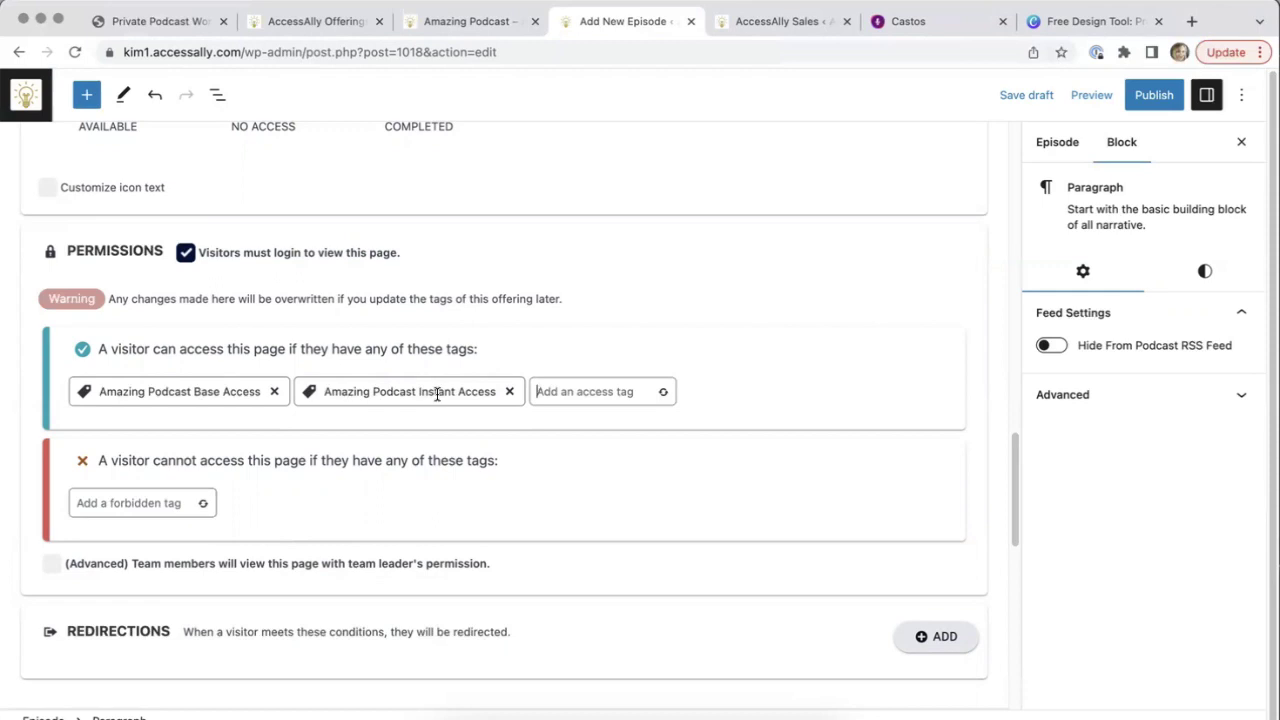
# Add Amazing Podcast Revoke Access as a forbidden tag on Episode 3
pyautogui.click(102, 500)
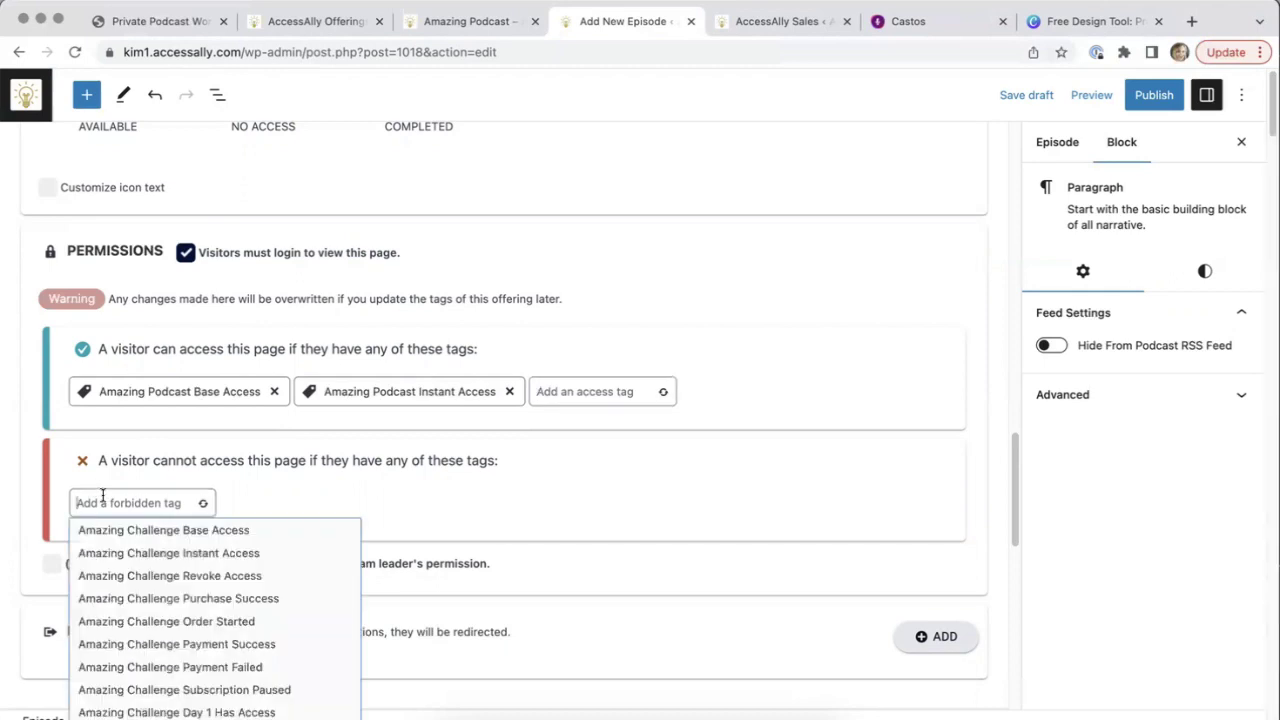
pyautogui.write('Amazing ')
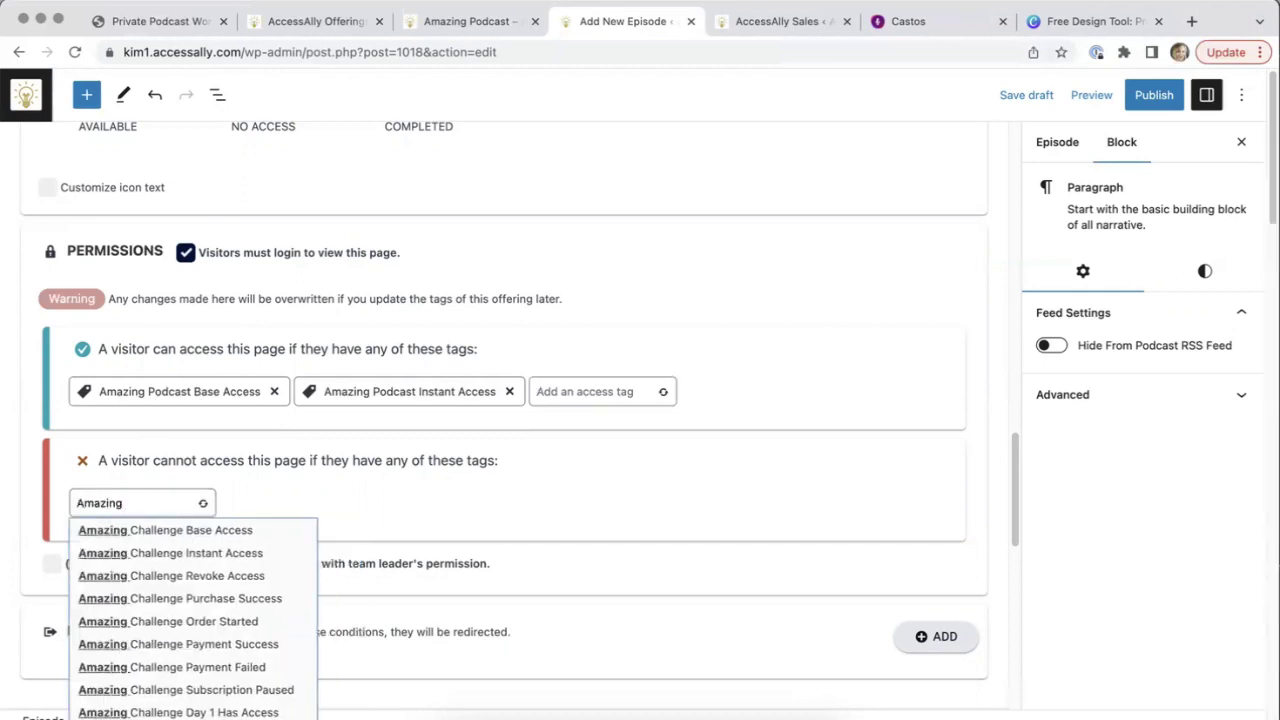
pyautogui.write('Podcast')
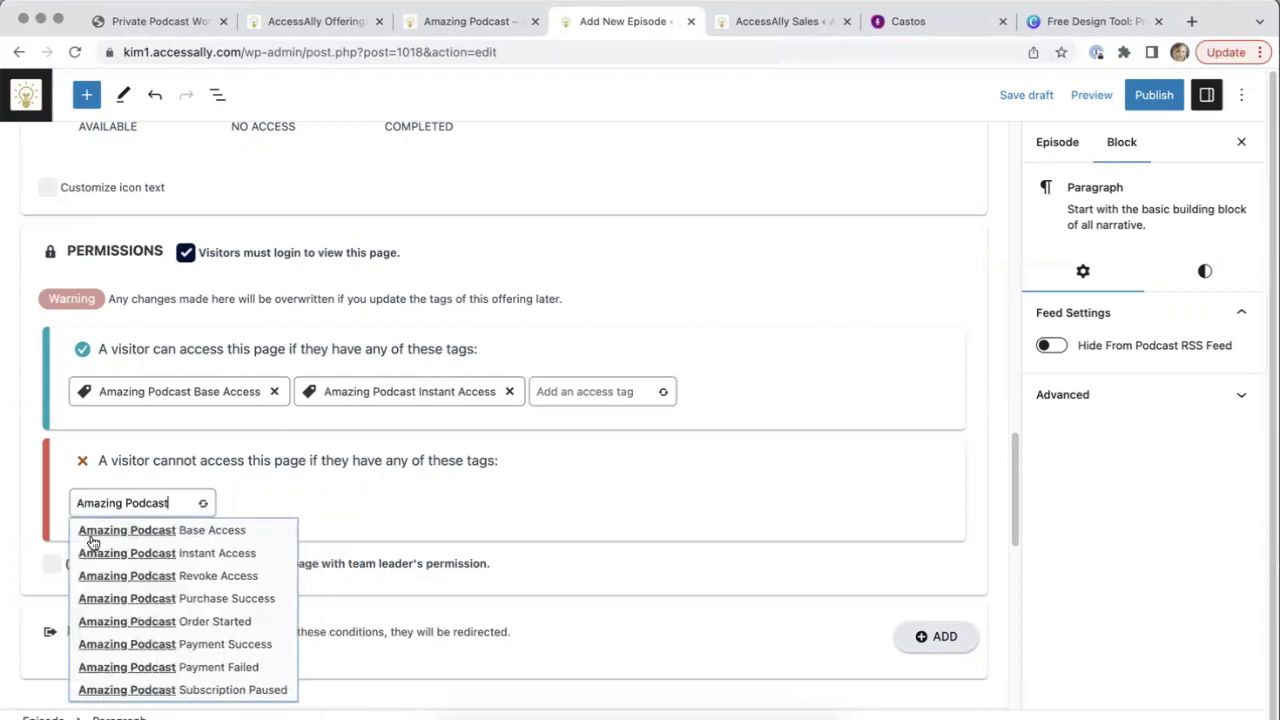
pyautogui.click(143, 576)
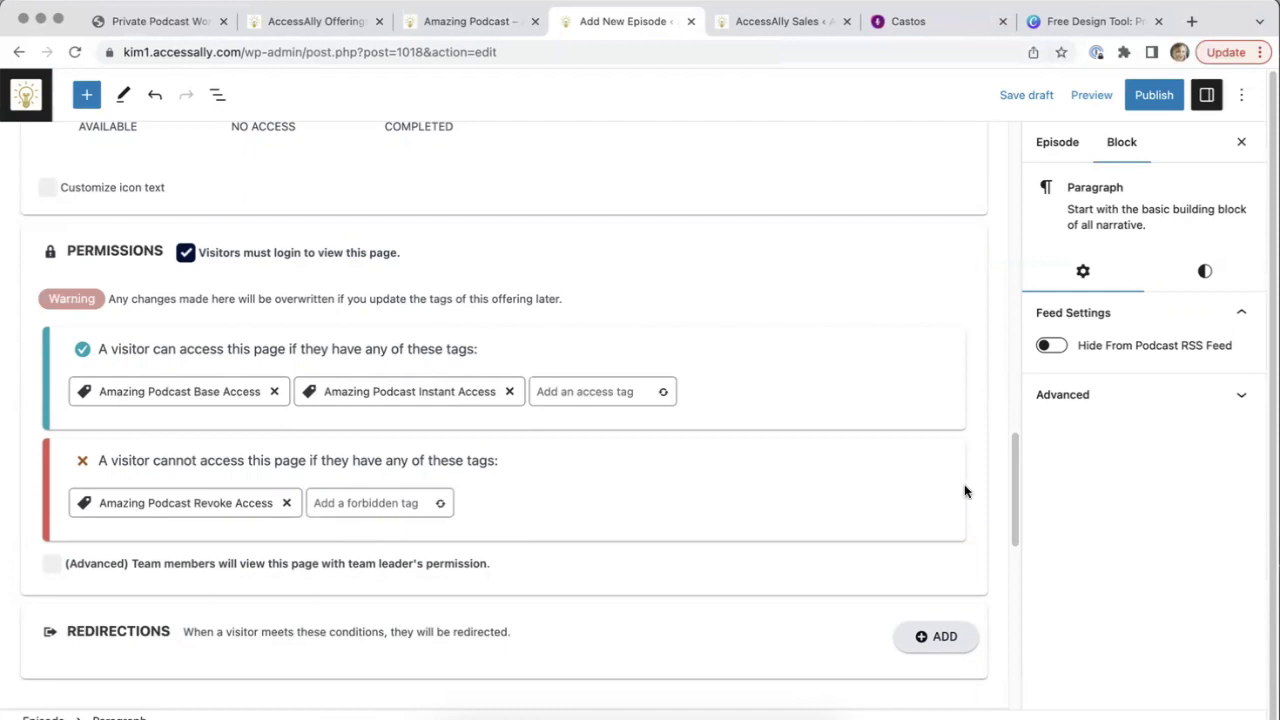
pyautogui.moveTo(1012, 477); pyautogui.dragTo(1012, 550)
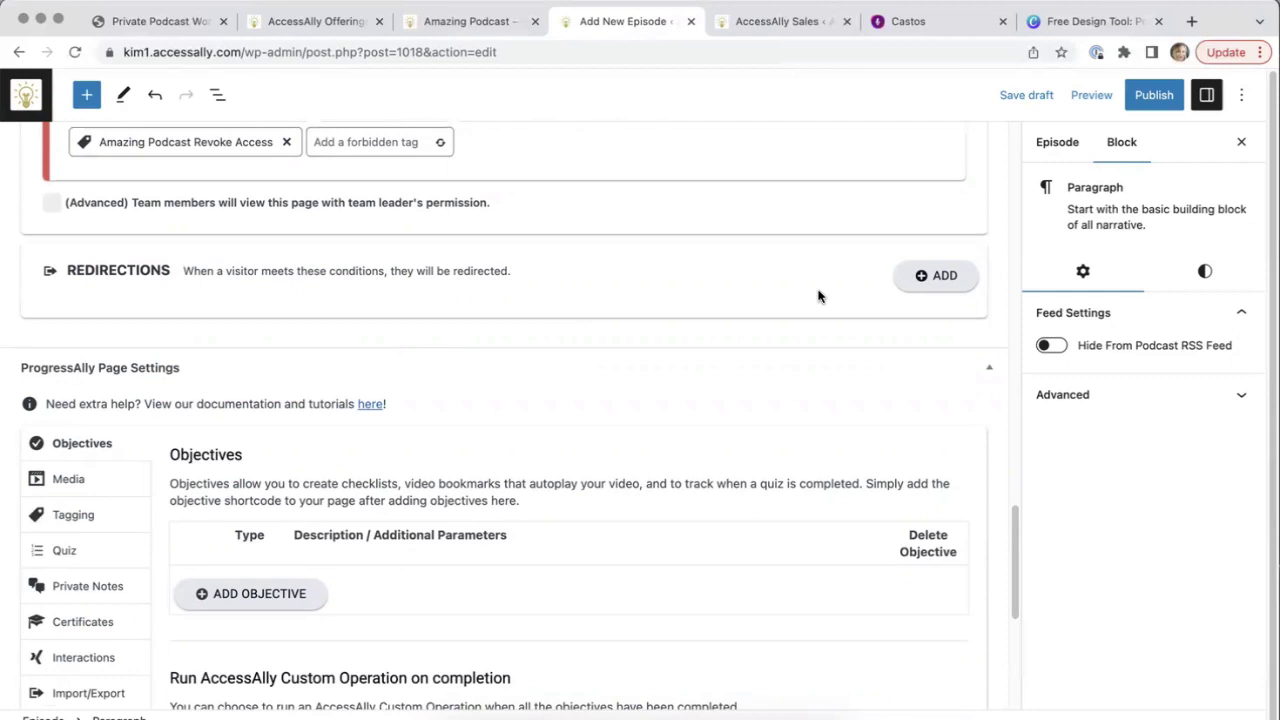
# Add a 'Not logged in' redirection to the Support Amazing Podcast (971) page
pyautogui.click(937, 276)
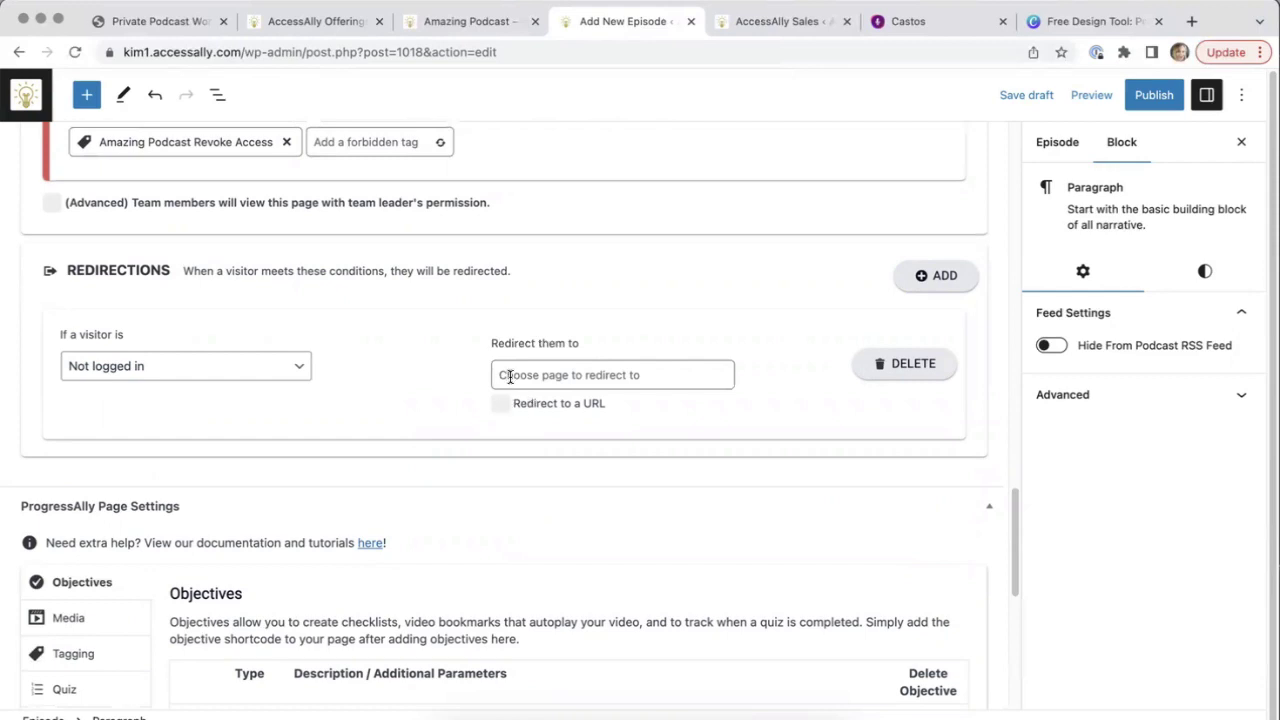
pyautogui.click(511, 375)
pyautogui.write('Am')
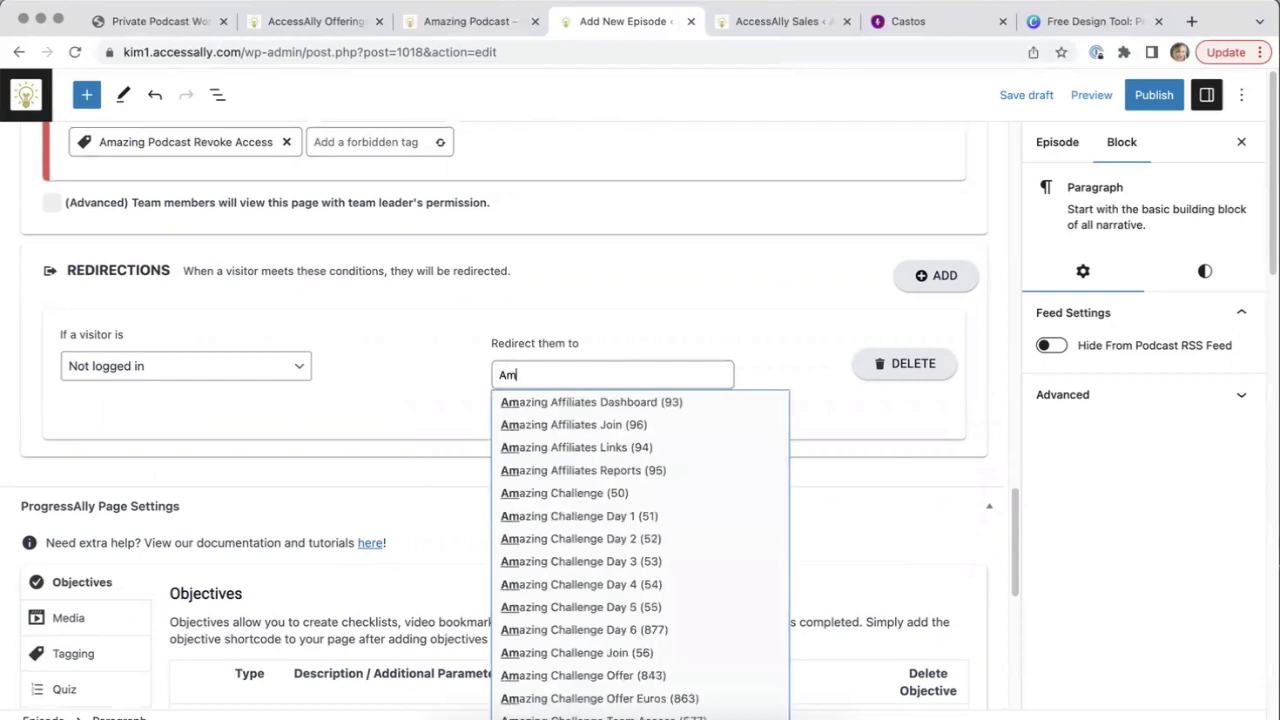
pyautogui.write('azing Podcast')
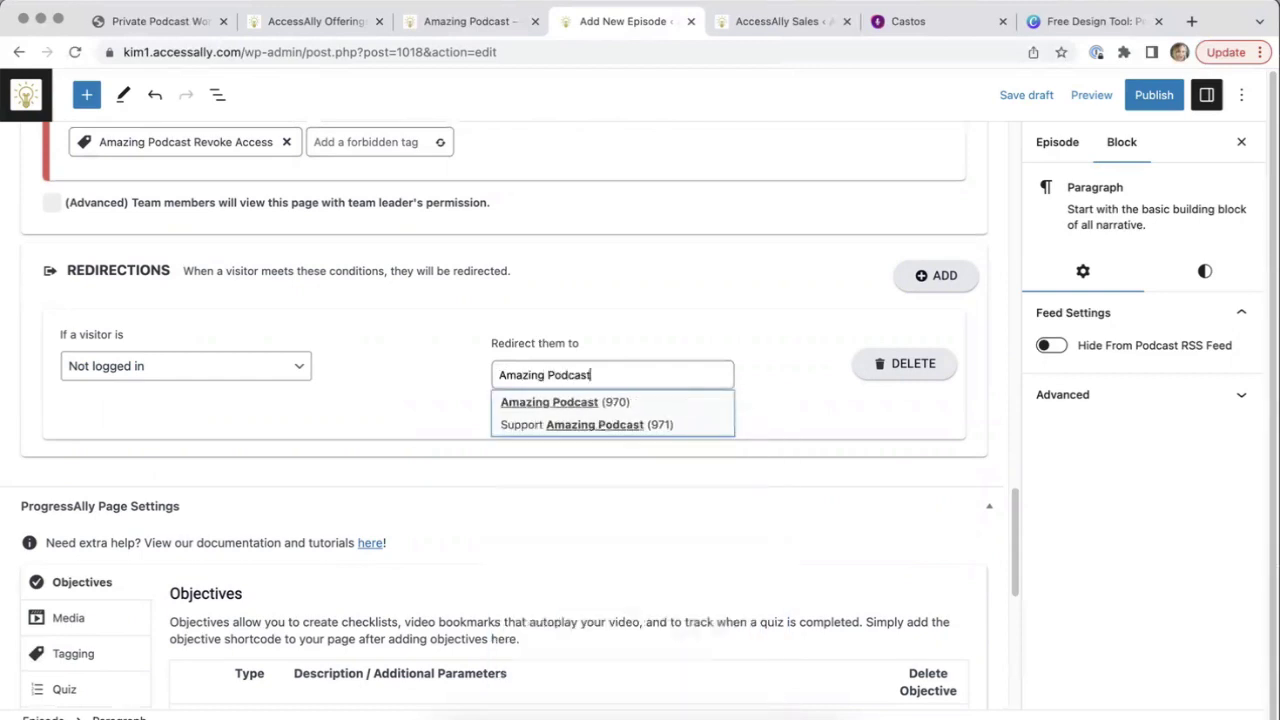
pyautogui.click(563, 425)
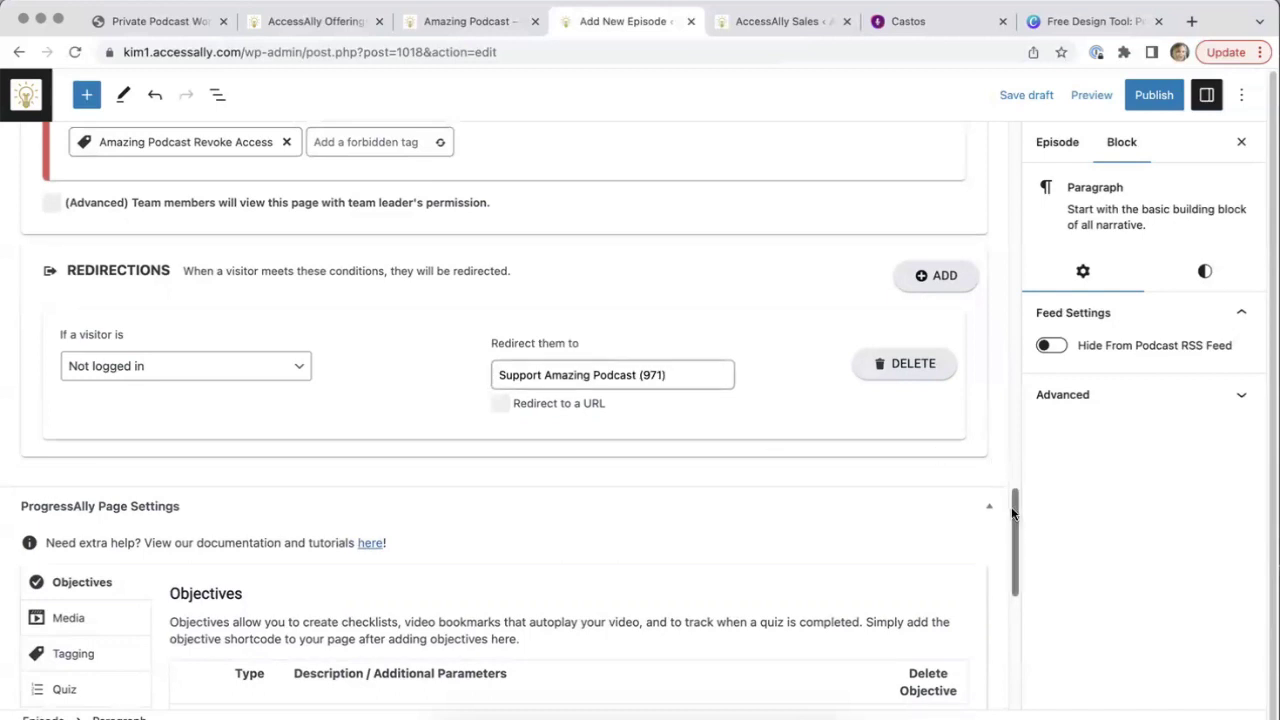
pyautogui.moveTo(1013, 517); pyautogui.dragTo(1007, 459)
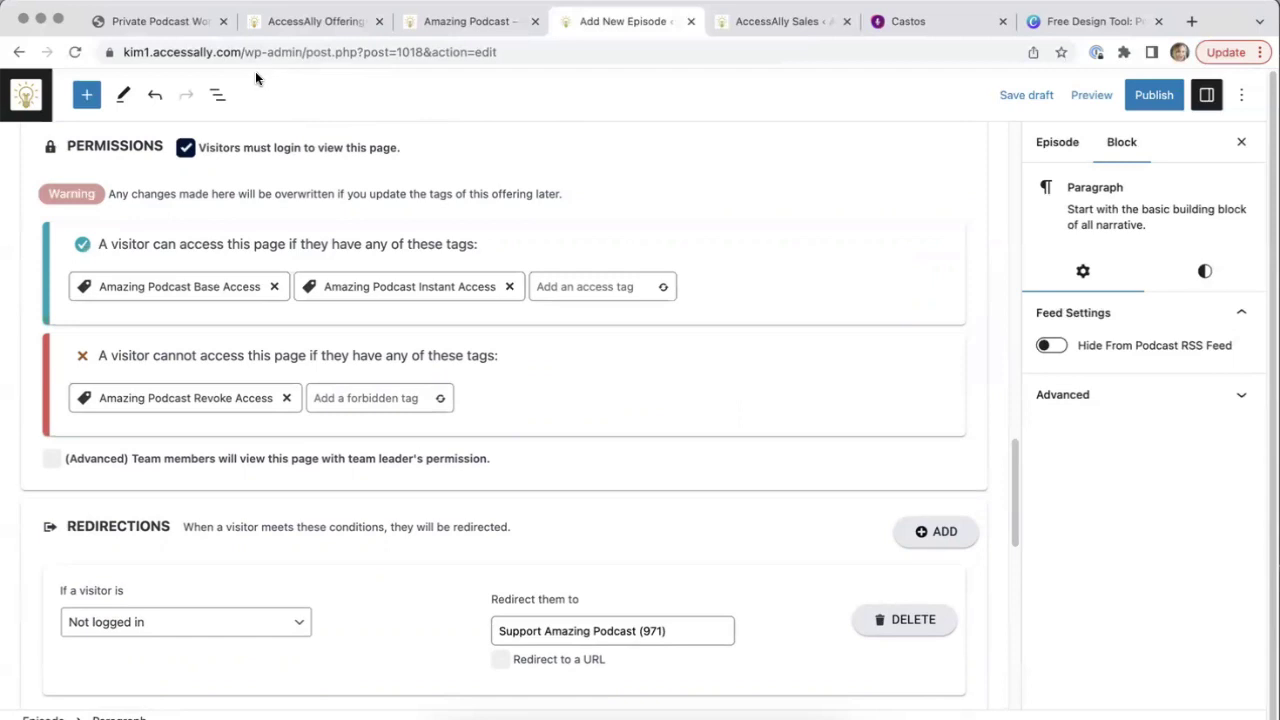
# Publish Episode 3 and view its live episode page
pyautogui.click(1150, 100)
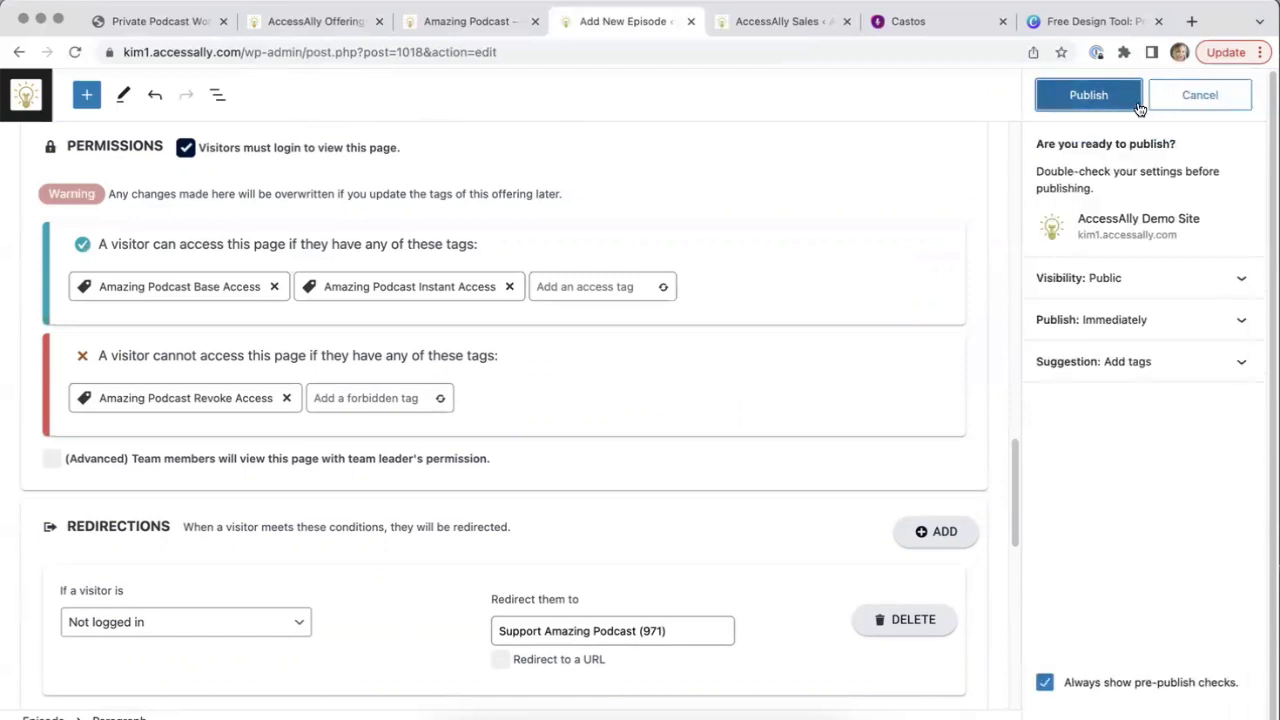
pyautogui.click(1138, 101)
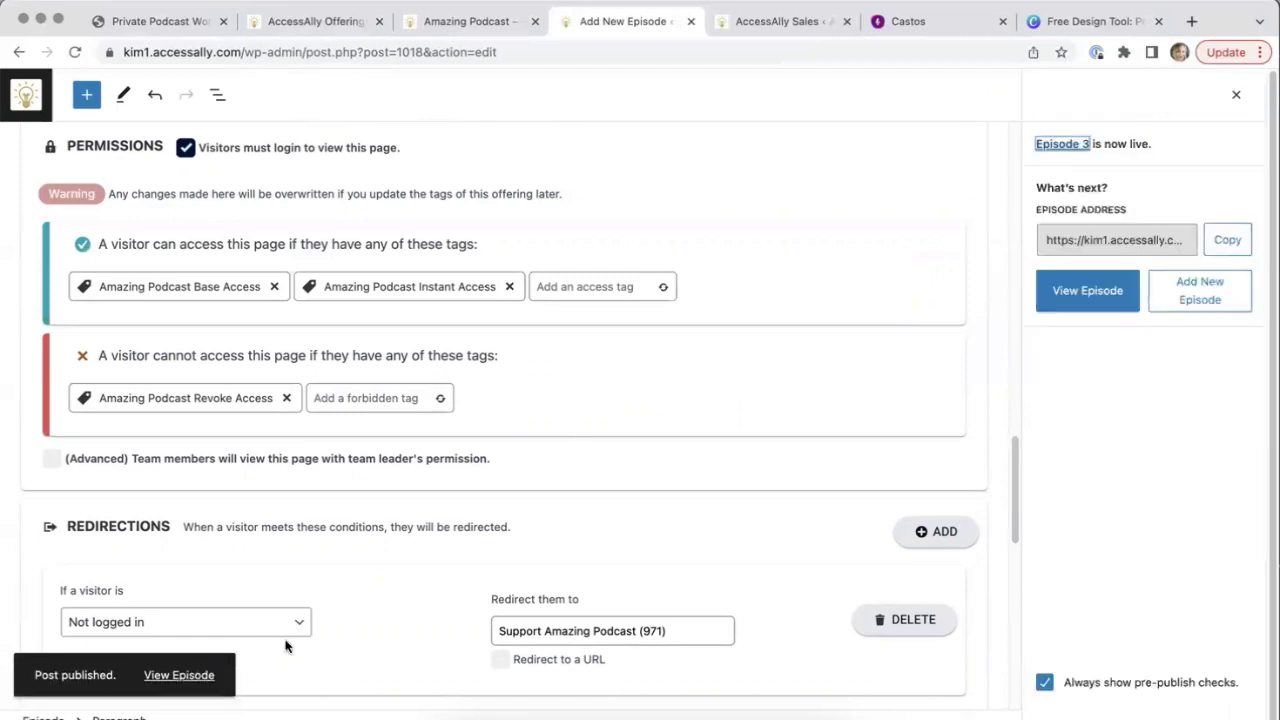
pyautogui.click(166, 676)
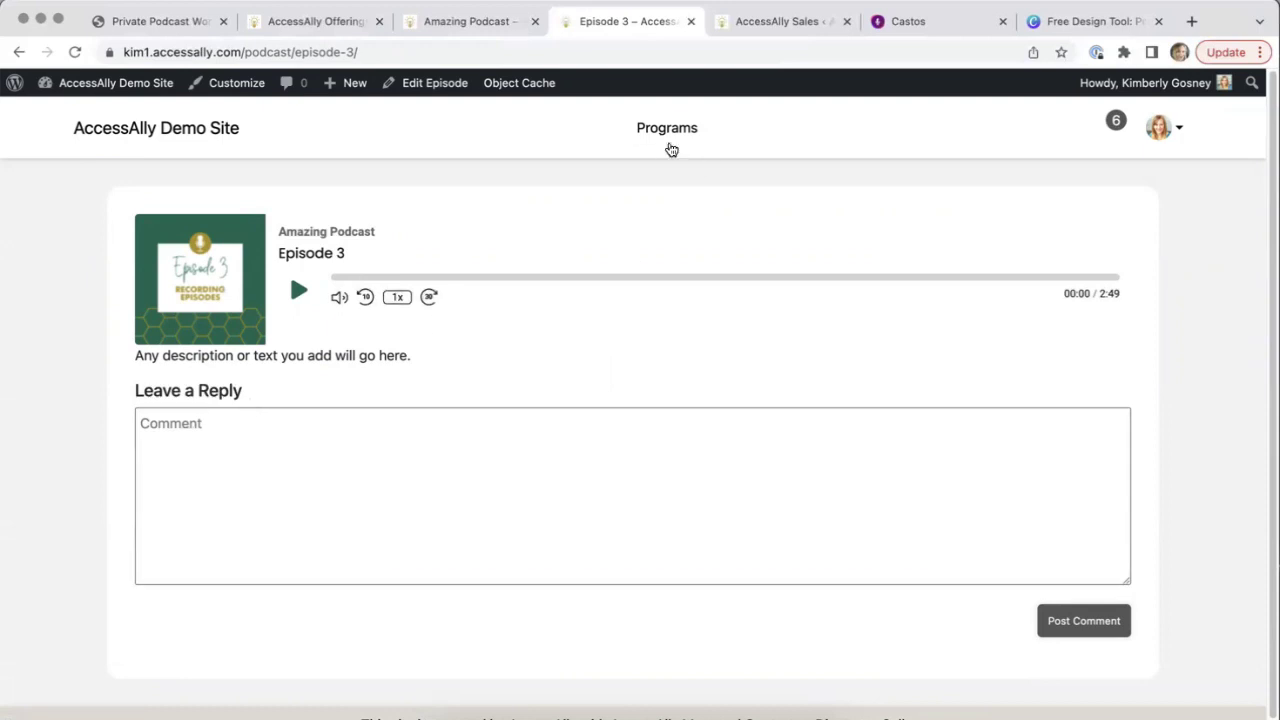
# Go from the member site's Programs home to the Amazing Podcast program page
pyautogui.click(662, 146)
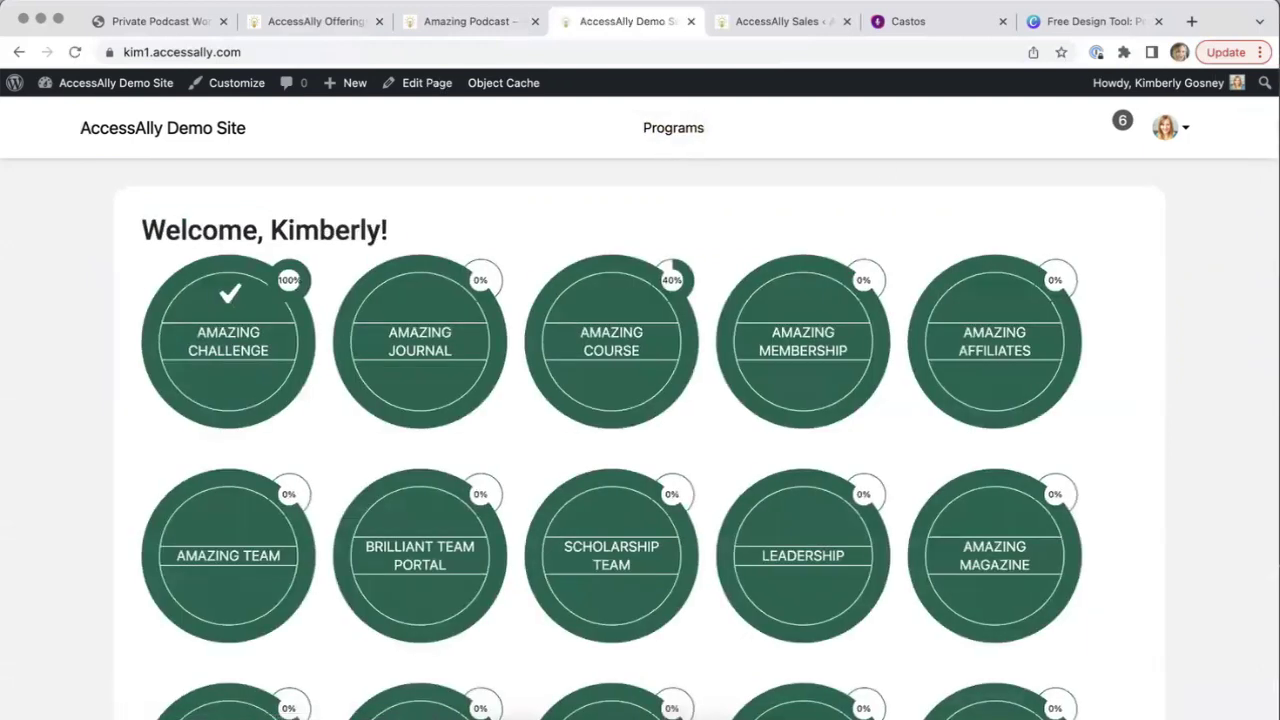
pyautogui.scroll(-5, 1238, 262)
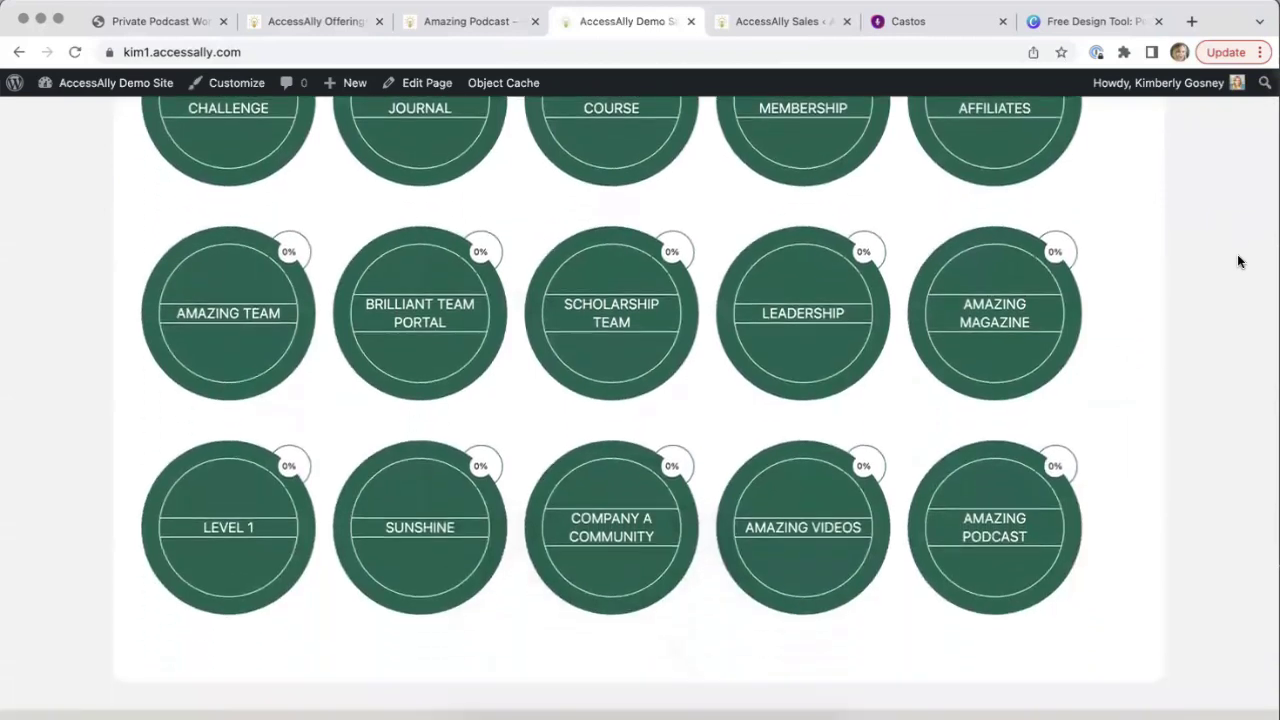
pyautogui.click(983, 529)
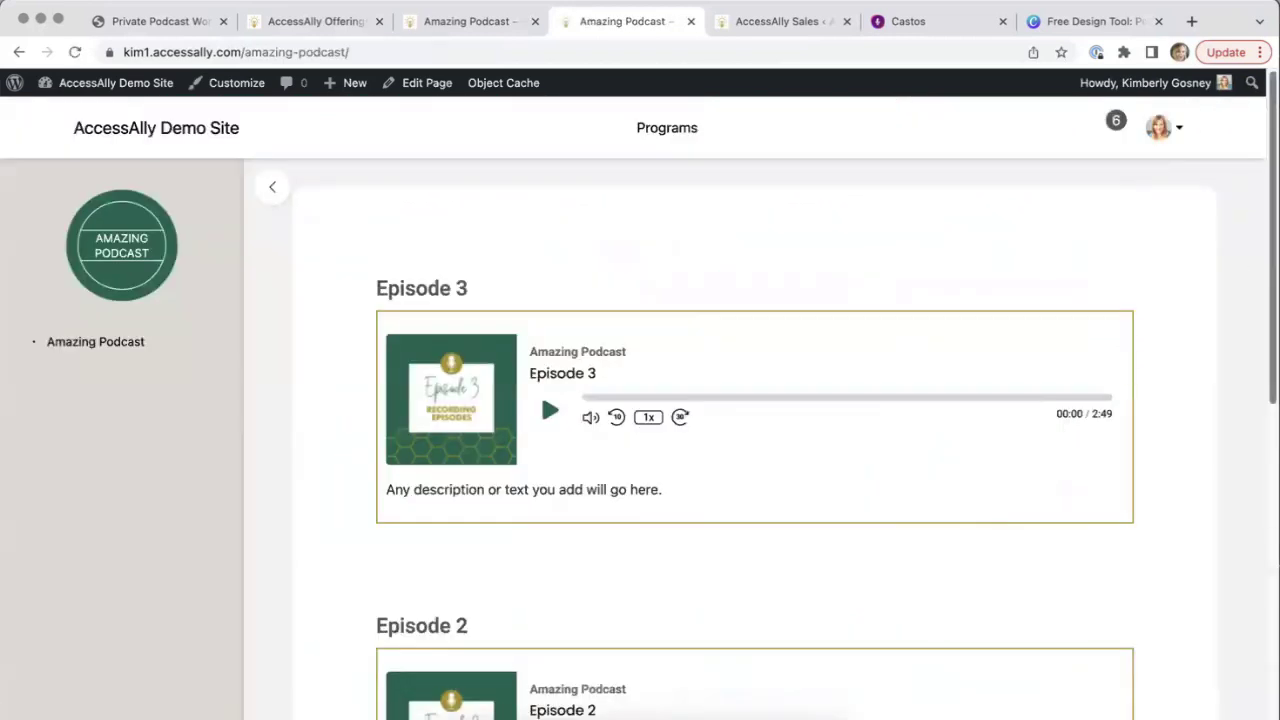
# Review the episode list to confirm Episode 3 appears above Episodes 2 and 1
pyautogui.scroll(-2, 983, 529)
pyautogui.scroll(-7, 541, 312)
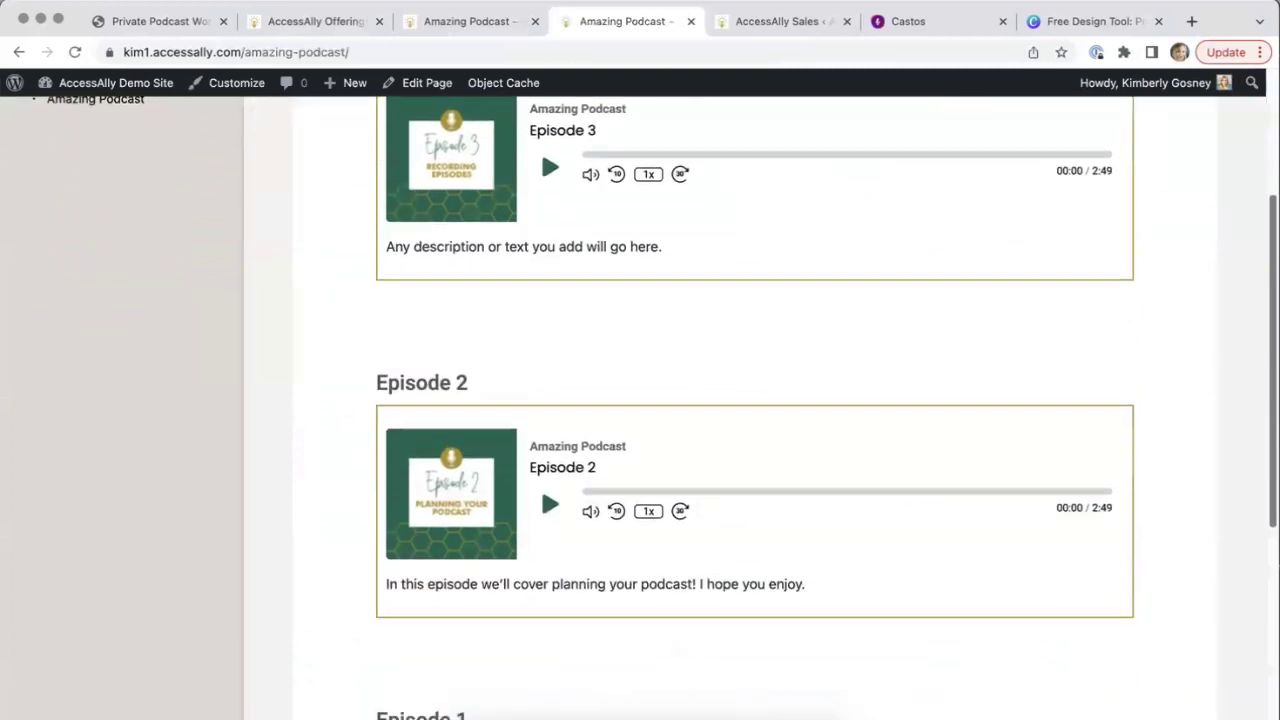
pyautogui.scroll(-3, 541, 305)
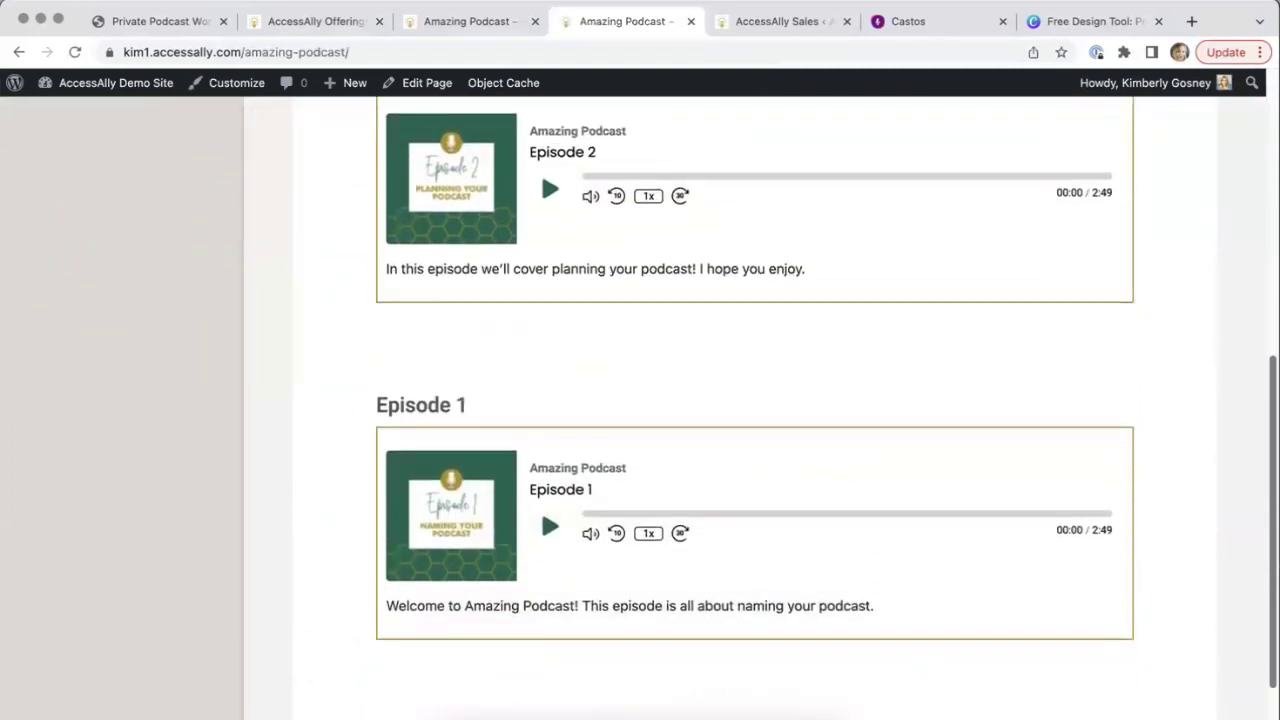
pyautogui.scroll(5, 1240, 500)
pyautogui.scroll(6, 1240, 500)
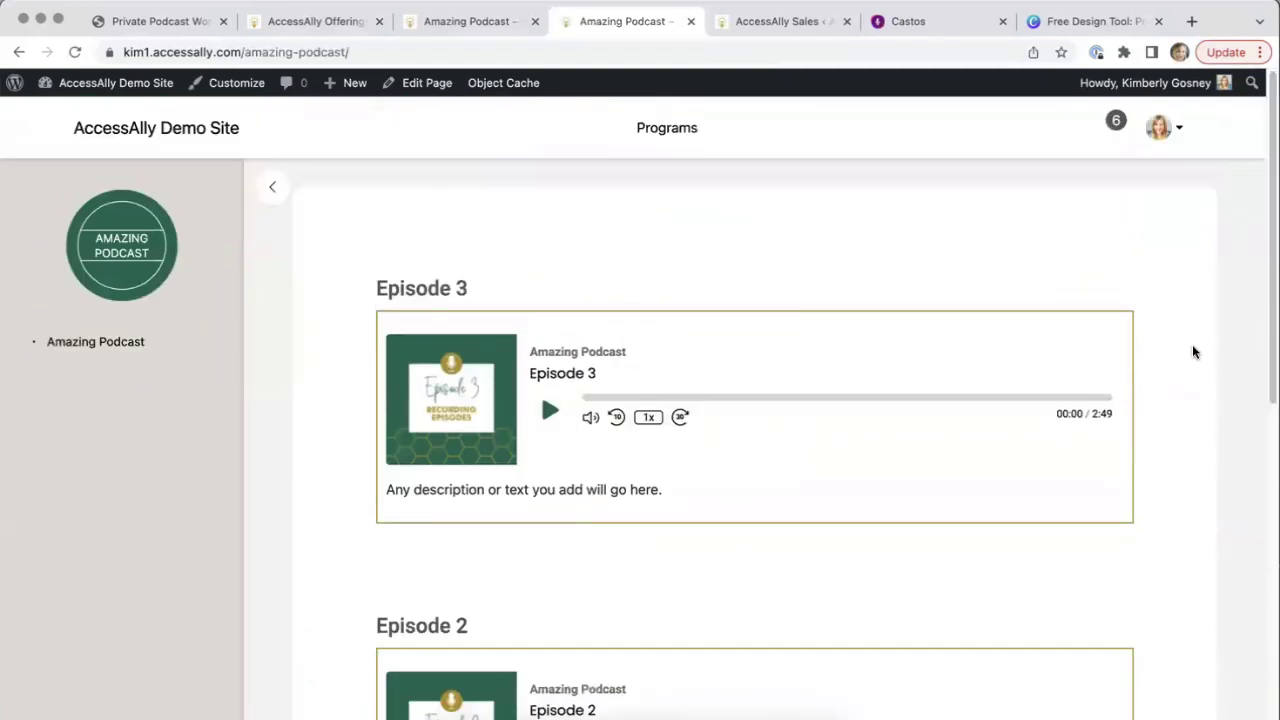
pyautogui.moveTo(1194, 349); pyautogui.dragTo(1166, 266)
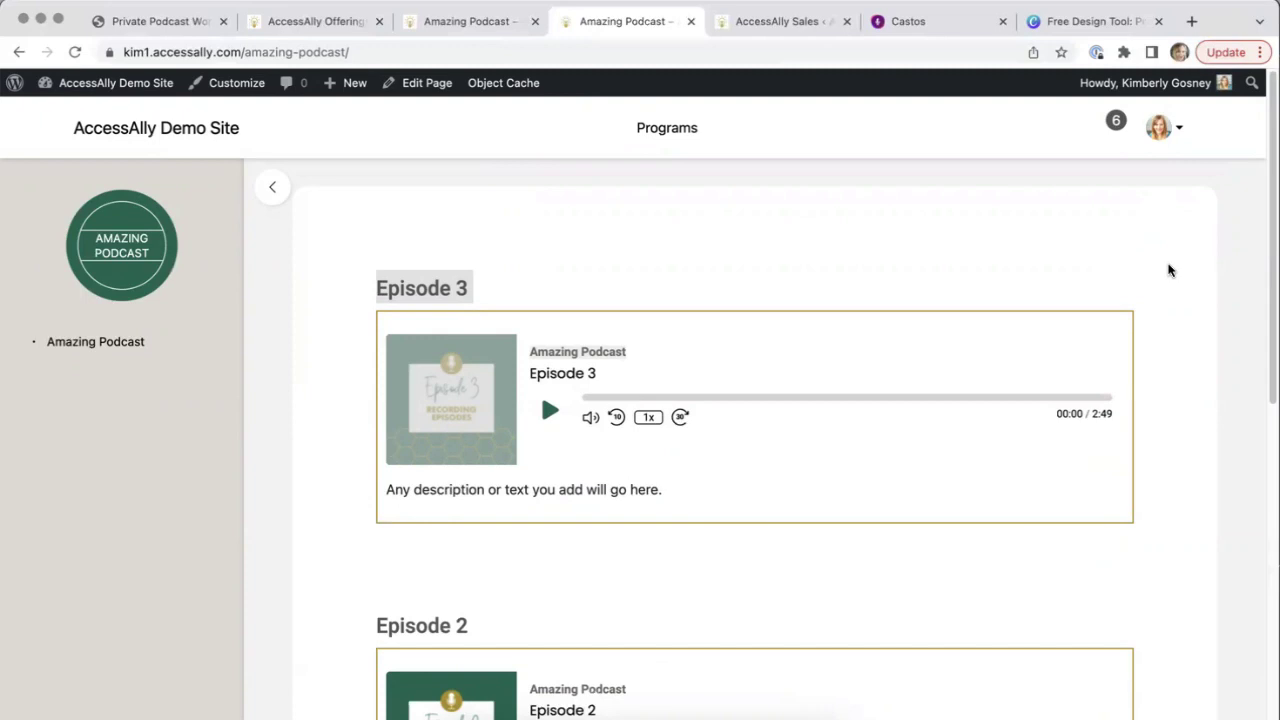
pyautogui.click(957, 249)
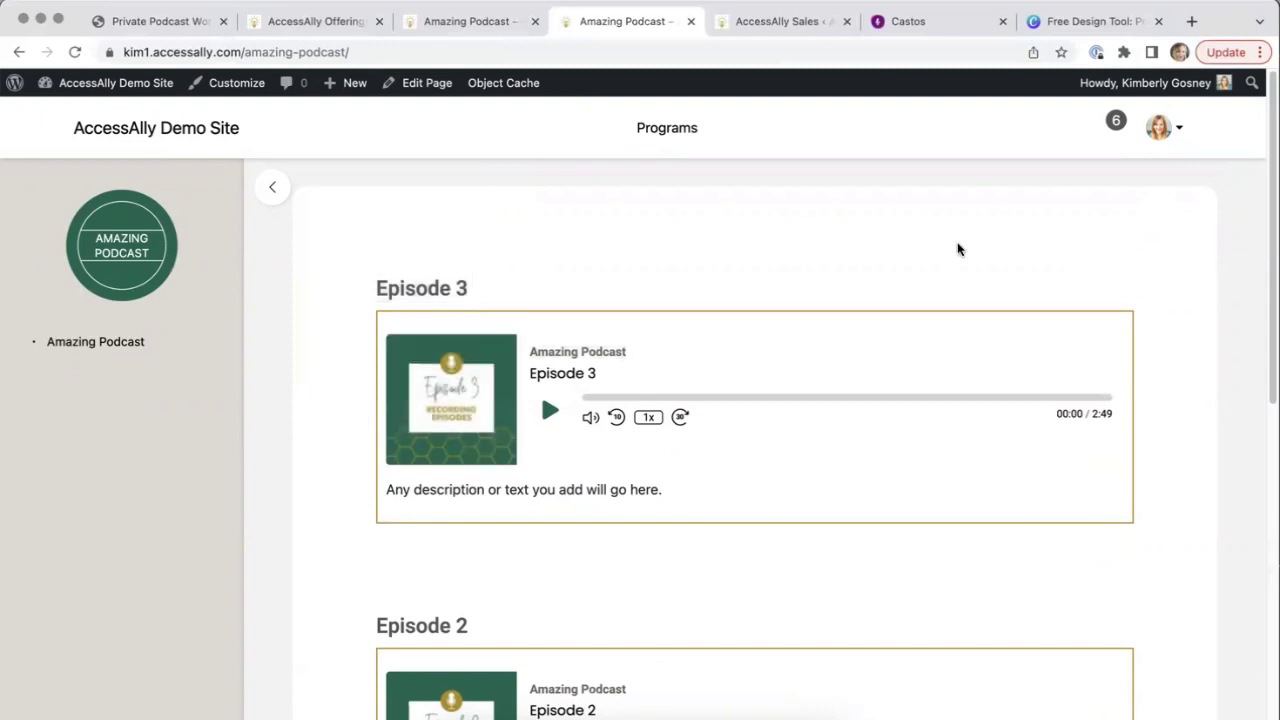